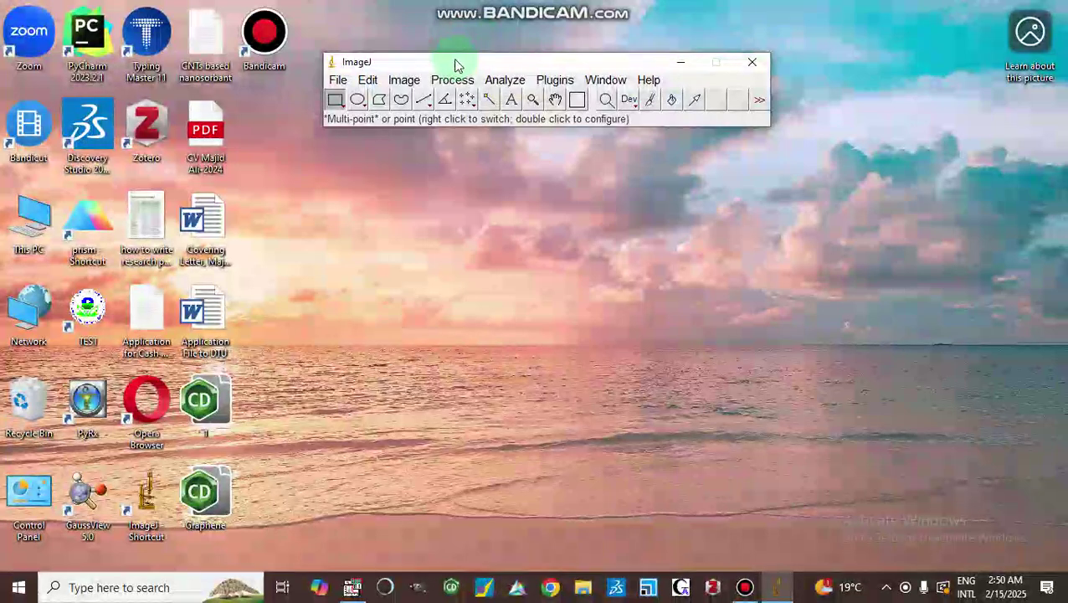
# Start opening an image file and browse to the BS research Fall2021 folder on Local Disk (E:).
pyautogui.moveTo(455, 66); pyautogui.dragTo(514, 90)
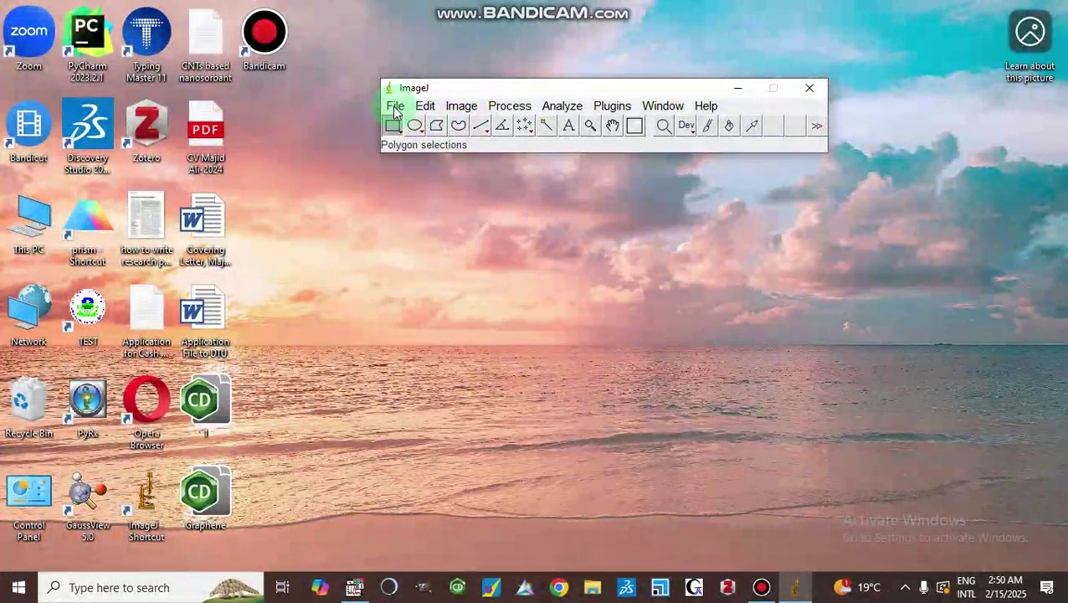
pyautogui.click(395, 107)
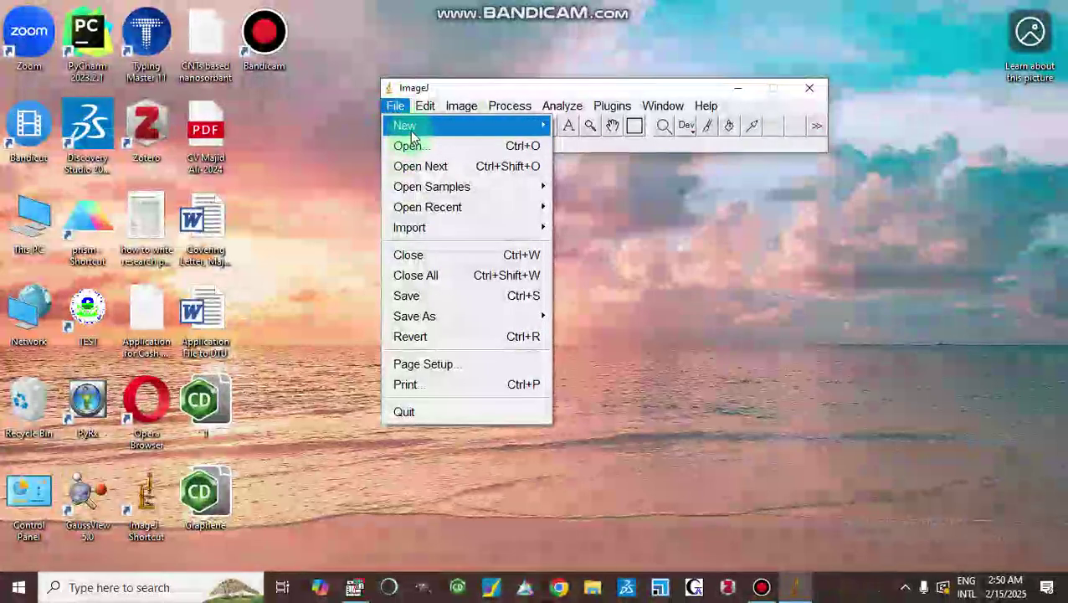
pyautogui.moveTo(411, 132)
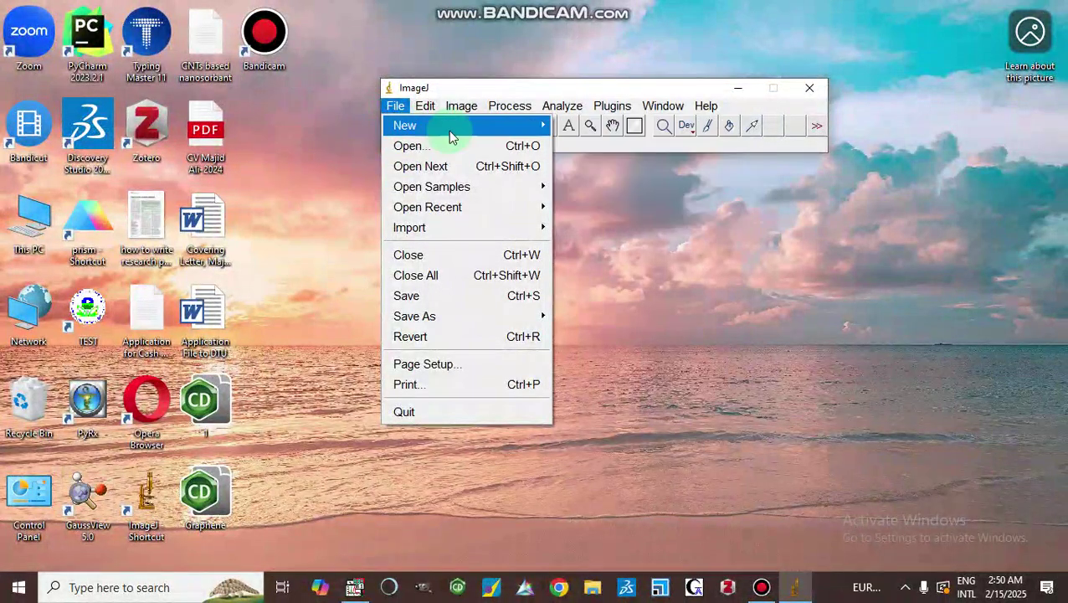
pyautogui.click(429, 146)
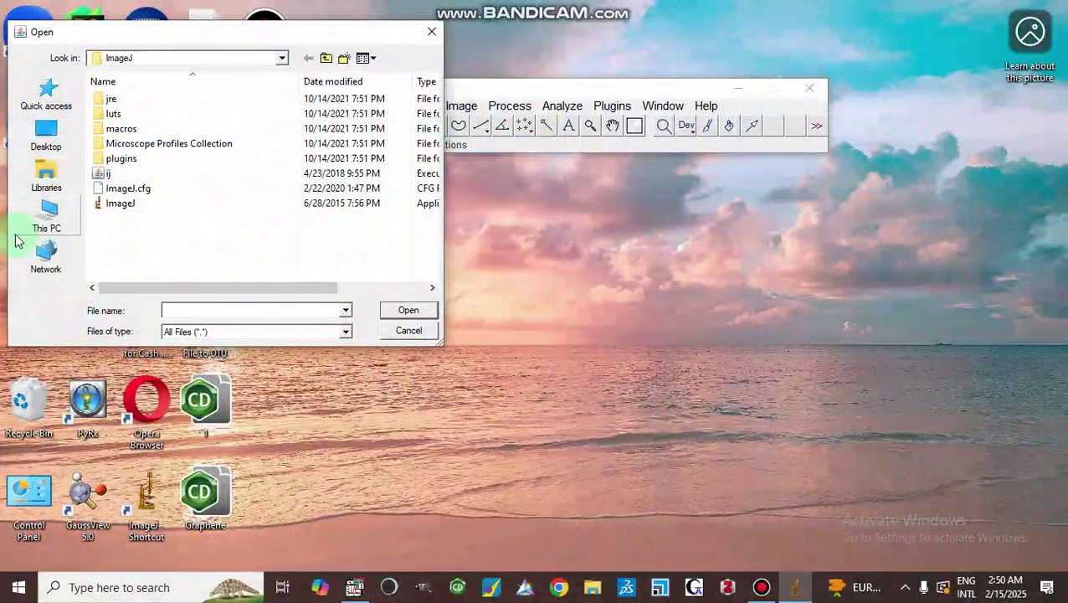
pyautogui.click(47, 222)
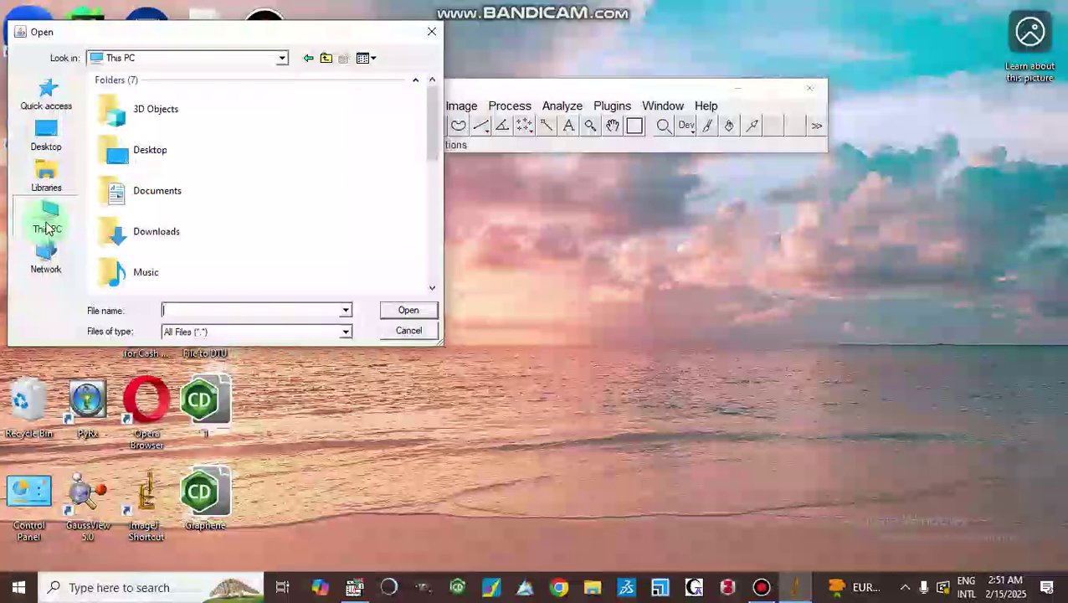
pyautogui.click(214, 273)
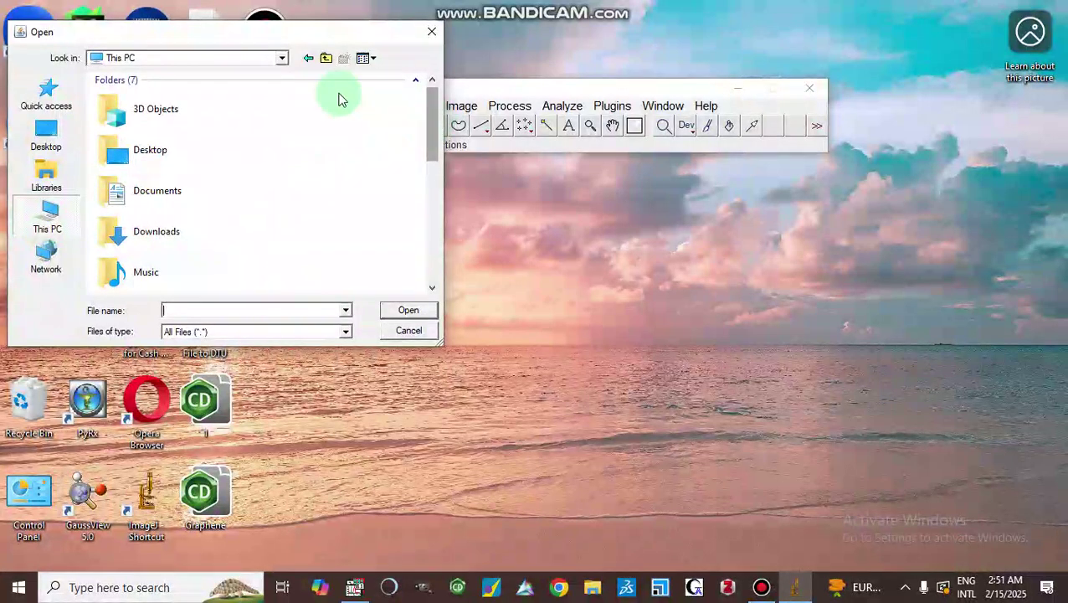
pyautogui.click(282, 57)
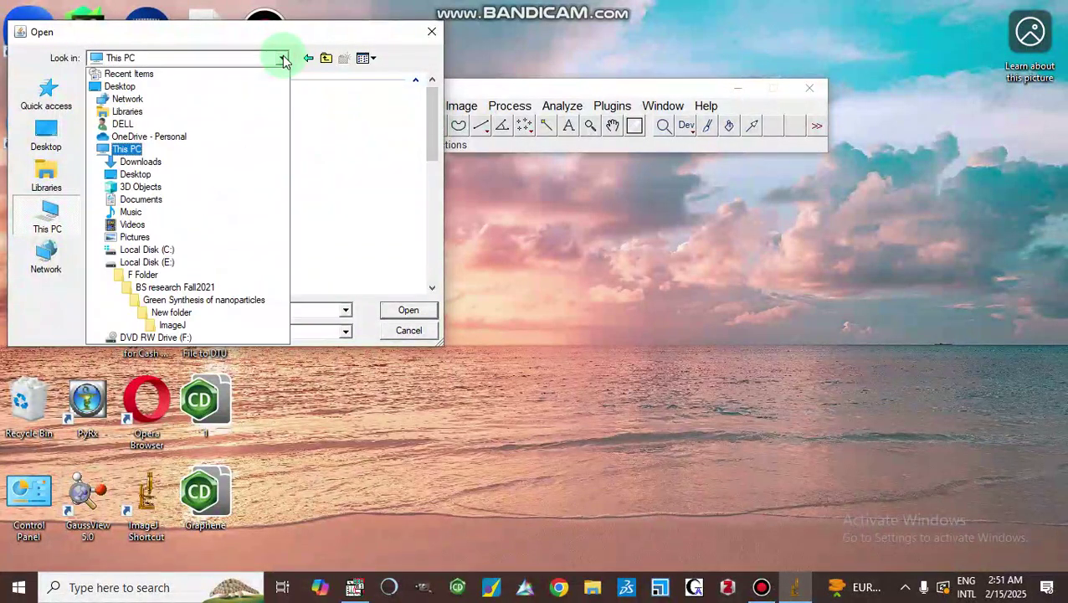
pyautogui.click(170, 300)
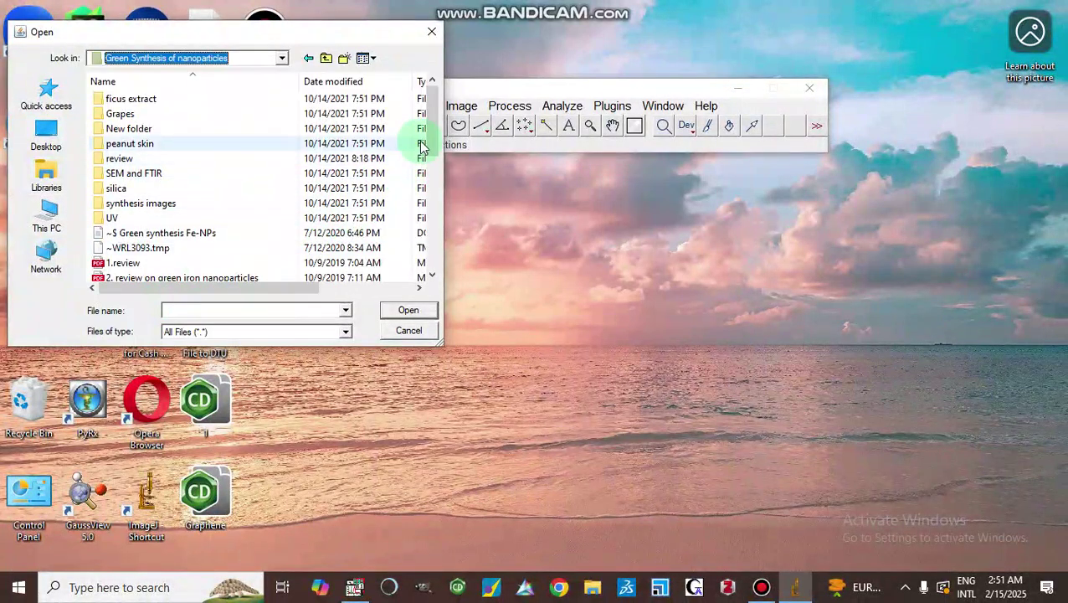
pyautogui.moveTo(431, 94)
pyautogui.mouseDown()
pyautogui.moveTo(429, 246)
pyautogui.moveTo(425, 107)
pyautogui.mouseUp()
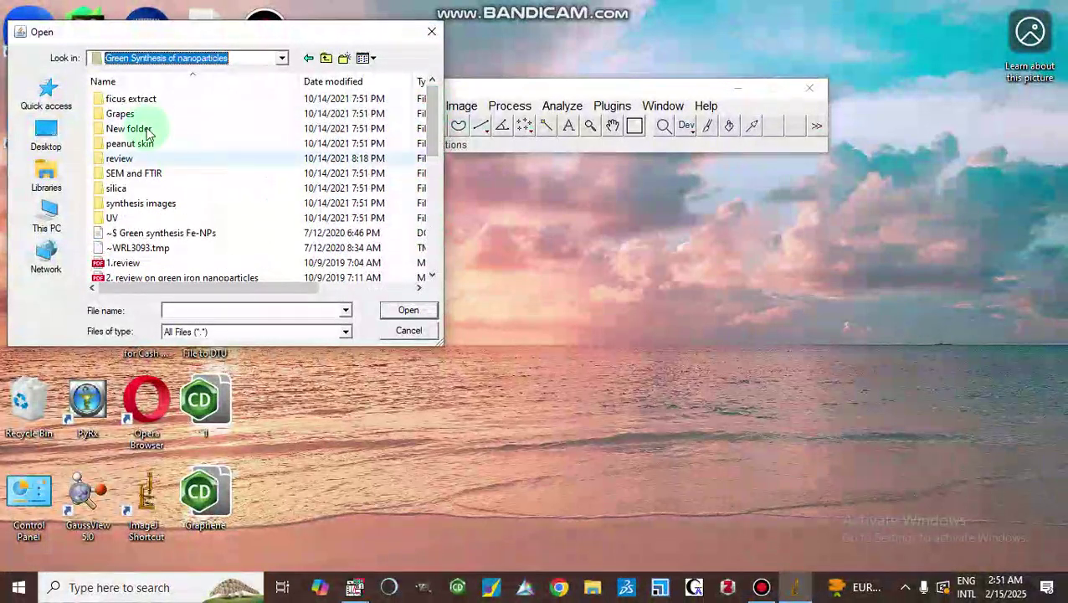
pyautogui.click(281, 59)
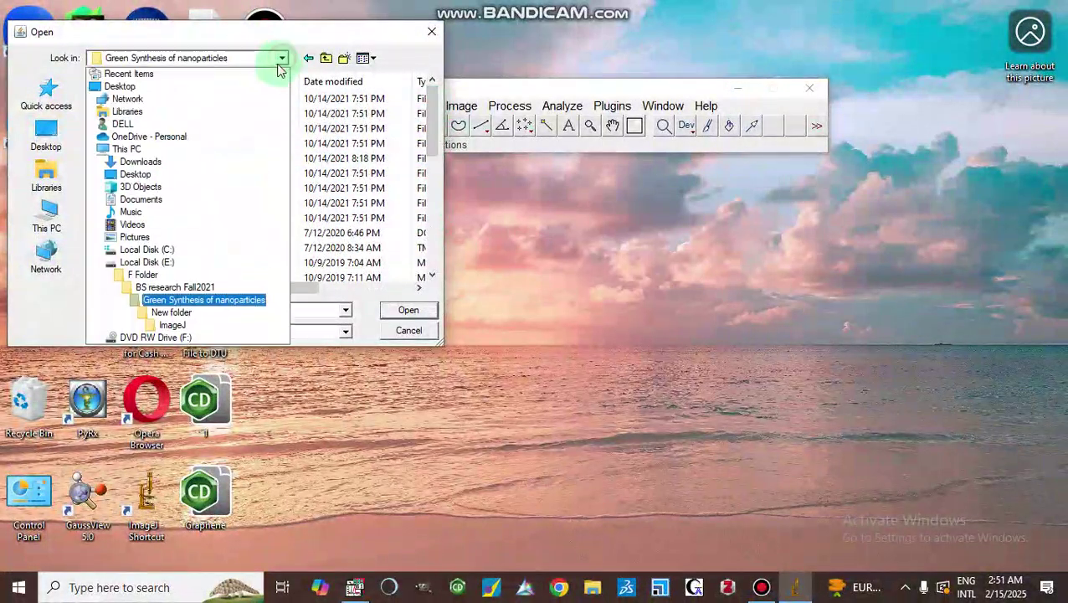
pyautogui.click(176, 287)
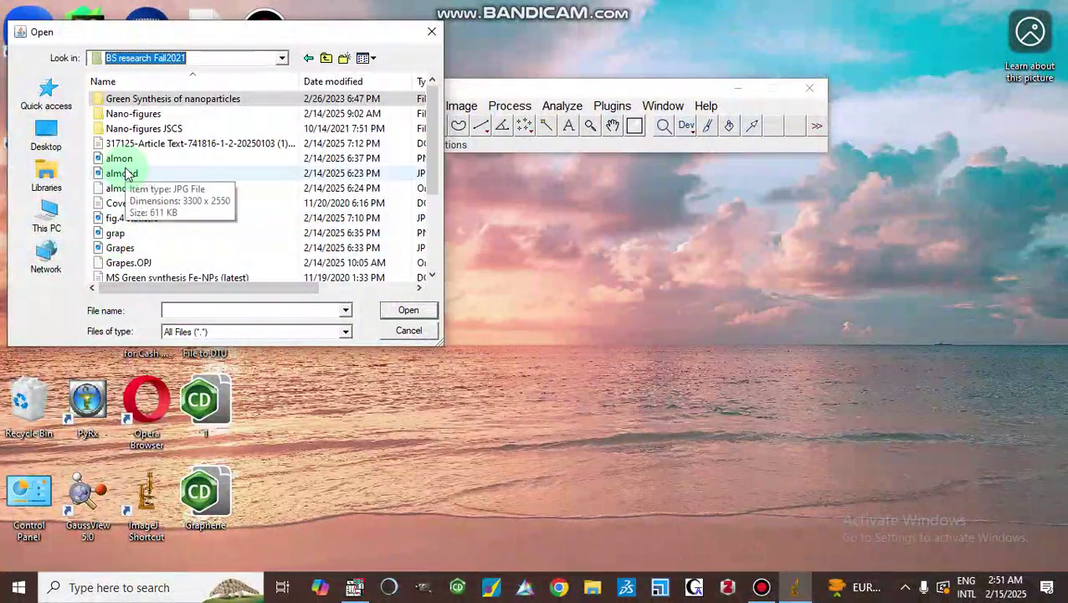
# Open Fig.3 (a).jpg from the Nano-figures folder and arrange the image and main windows so they do not overlap.
pyautogui.doubleClick(127, 115)
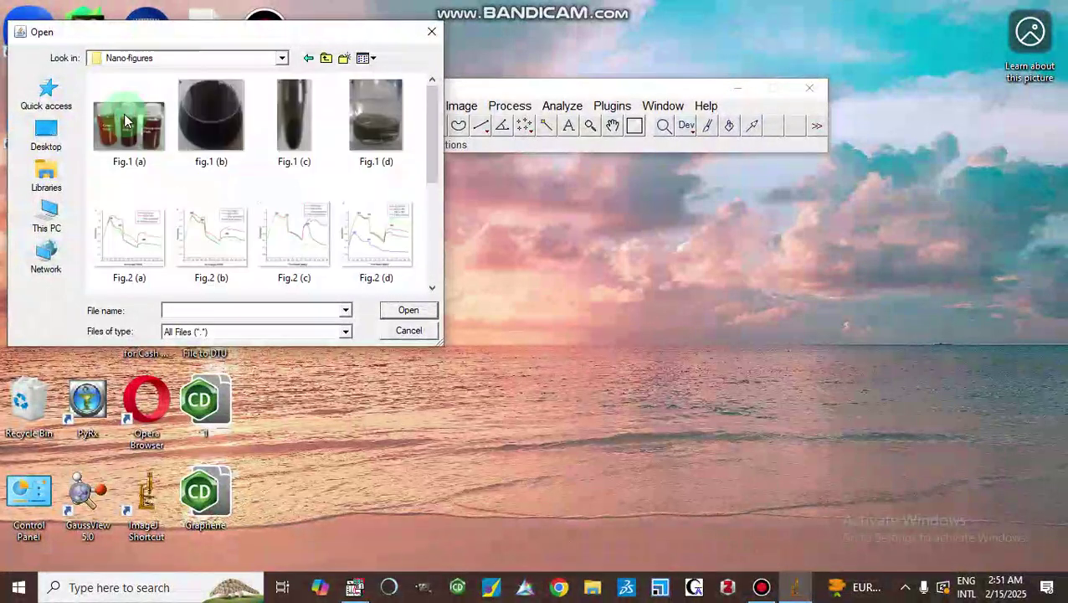
pyautogui.moveTo(432, 134); pyautogui.dragTo(432, 218)
pyautogui.doubleClick(131, 179)
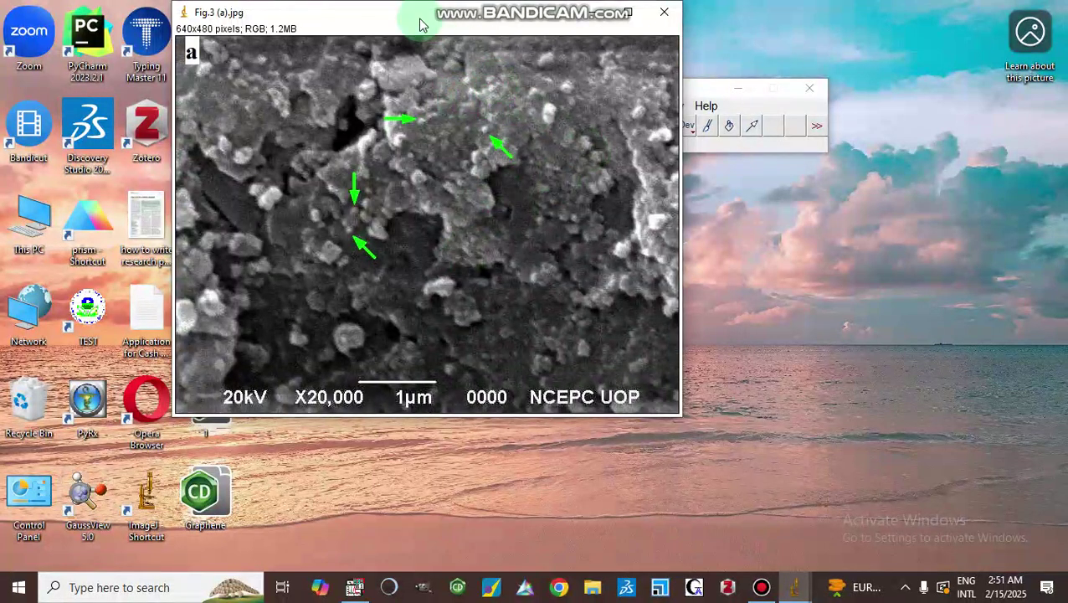
pyautogui.moveTo(421, 25); pyautogui.dragTo(395, 126)
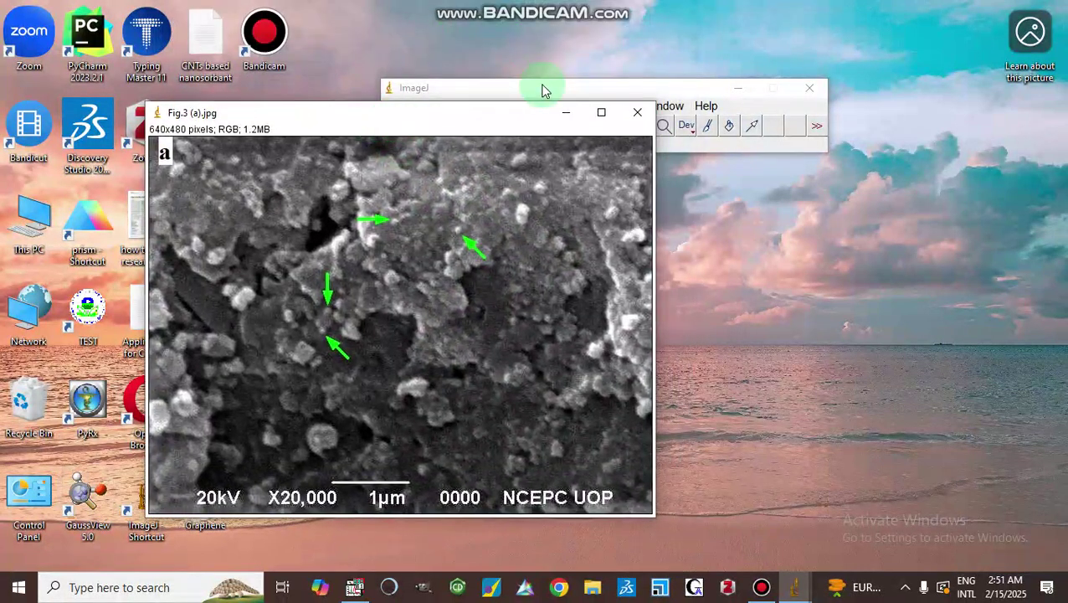
pyautogui.moveTo(611, 90); pyautogui.dragTo(740, 29)
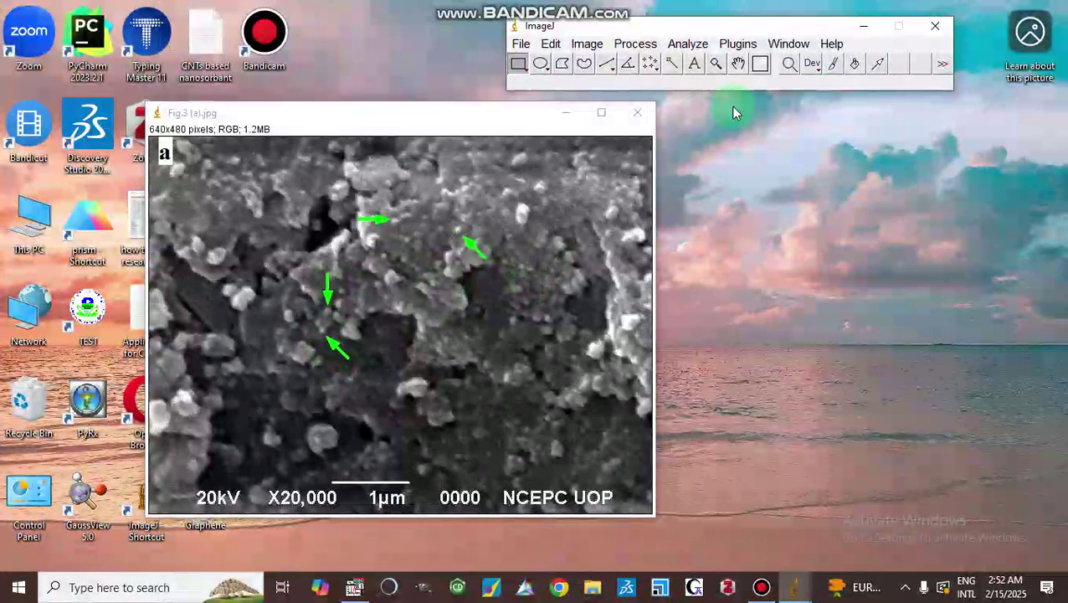
# Examine the particles and scale bar in the micrograph at several magnifications, then return to the full image.
pyautogui.click(716, 66)
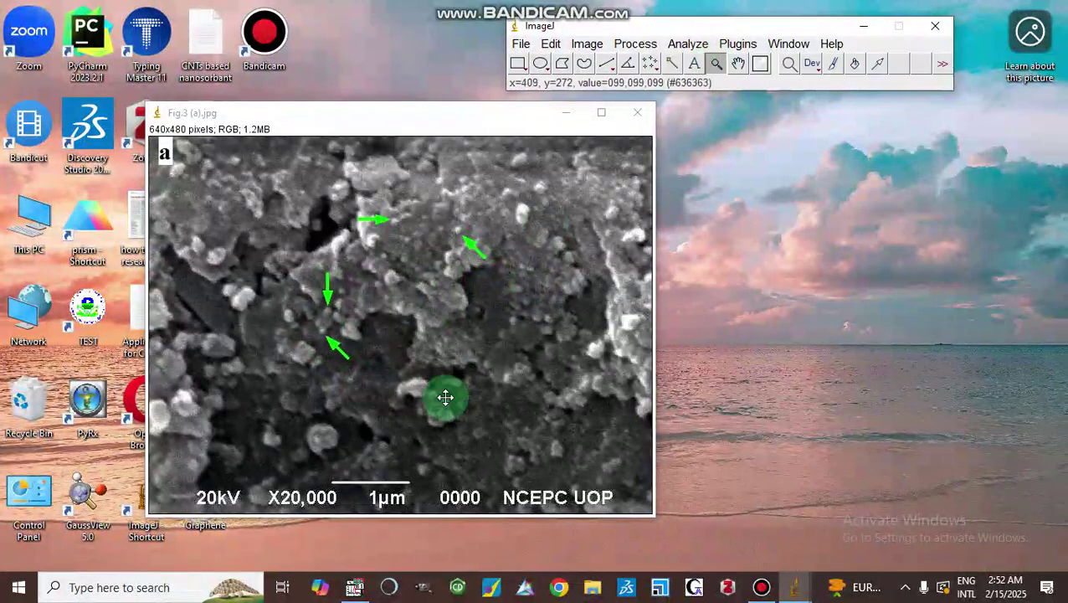
pyautogui.click(445, 397)
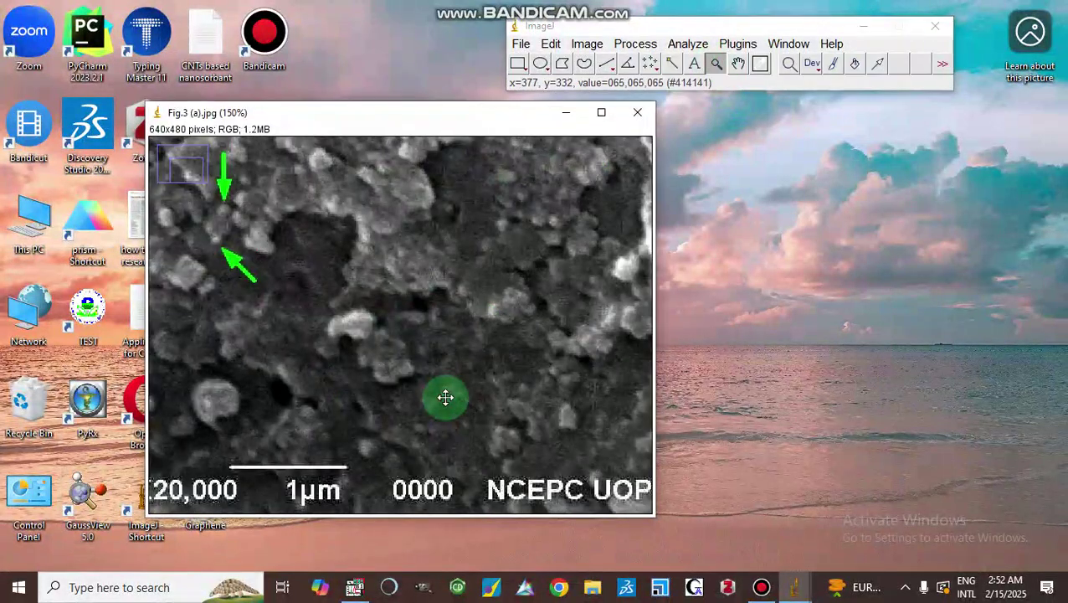
pyautogui.click(313, 317)
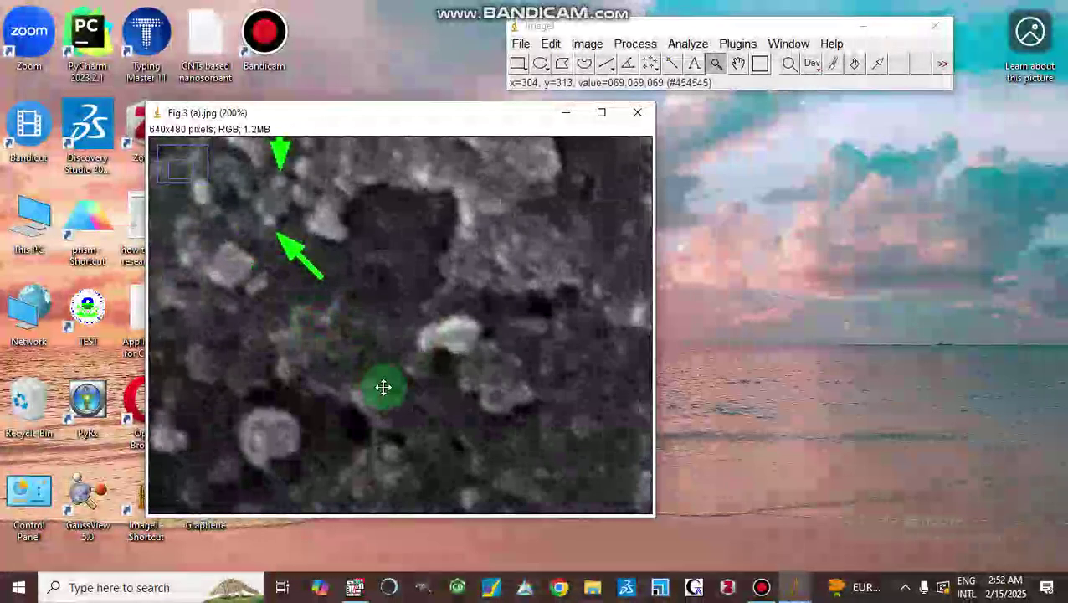
pyautogui.click(383, 387)
pyautogui.rightClick(384, 387)
pyautogui.rightClick(383, 386)
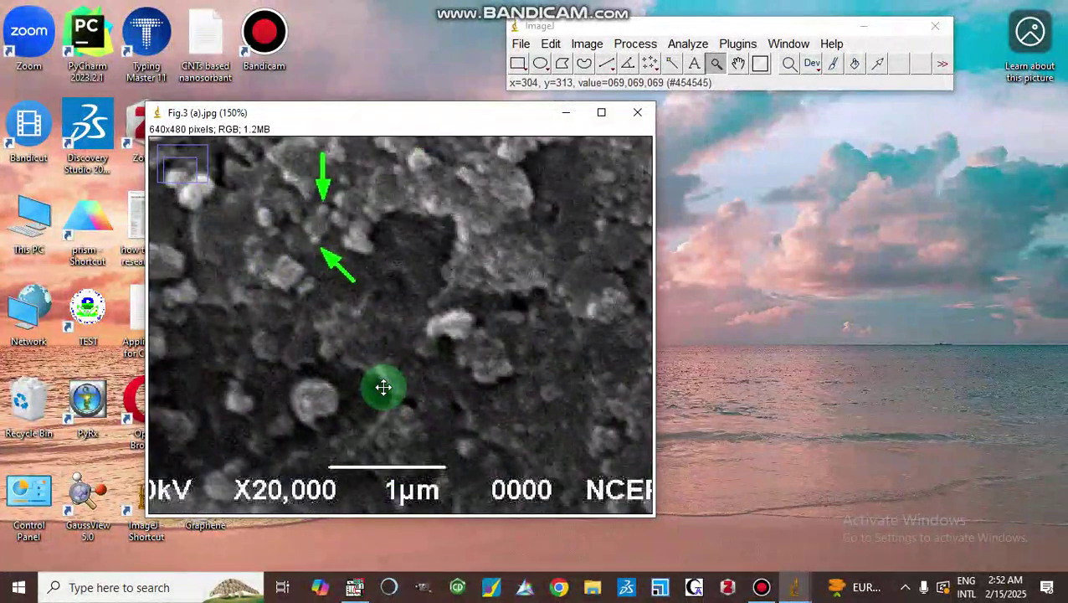
pyautogui.rightClick(383, 386)
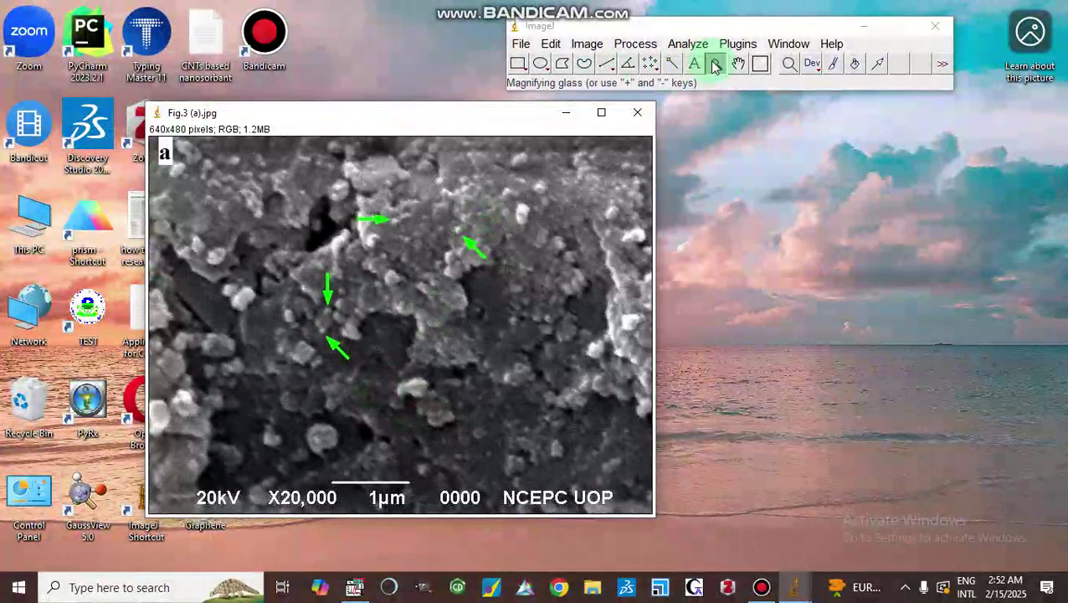
pyautogui.click(415, 321)
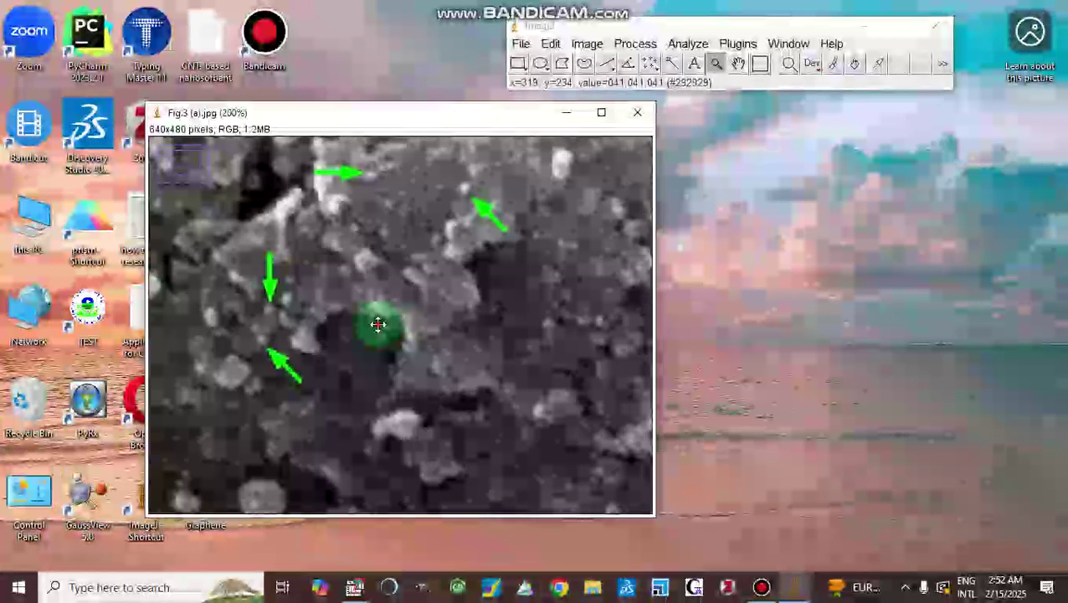
pyautogui.click(378, 322)
pyautogui.click(429, 372)
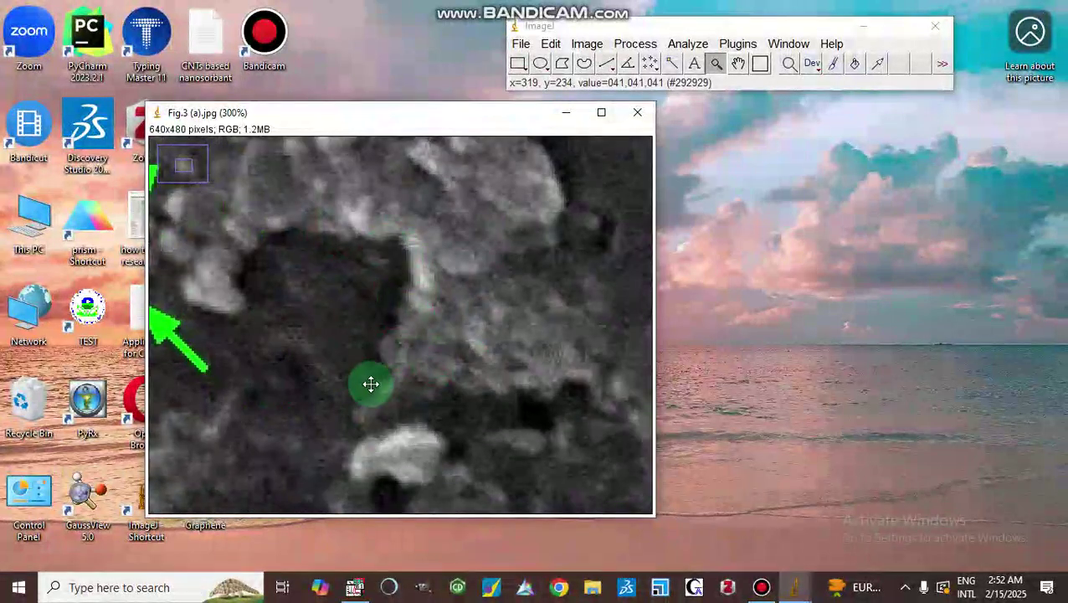
pyautogui.rightClick(371, 383)
pyautogui.rightClick(371, 383)
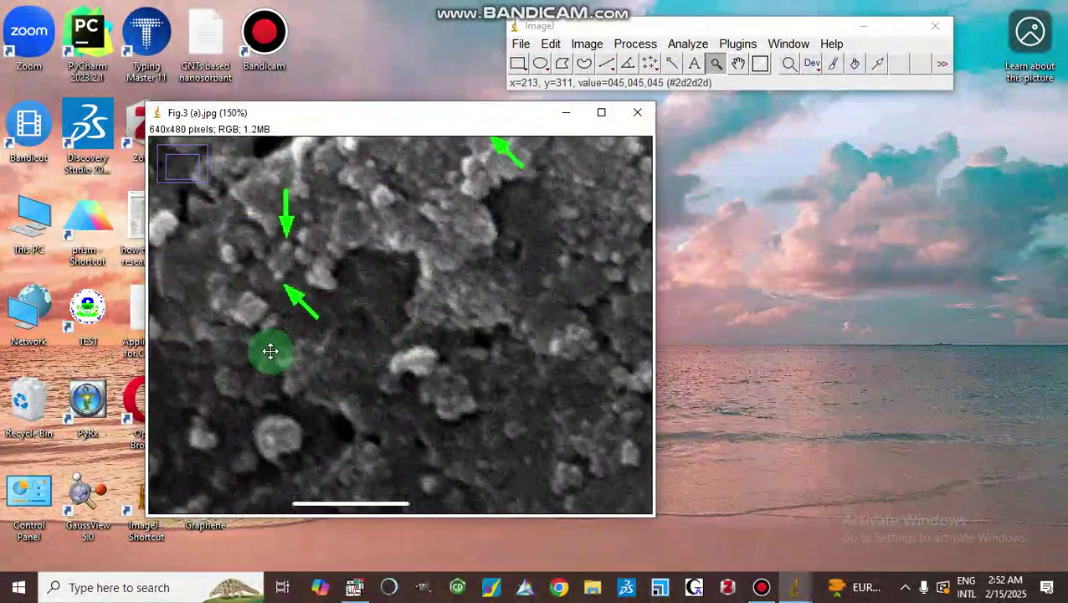
pyautogui.click(270, 352)
pyautogui.rightClick(326, 353)
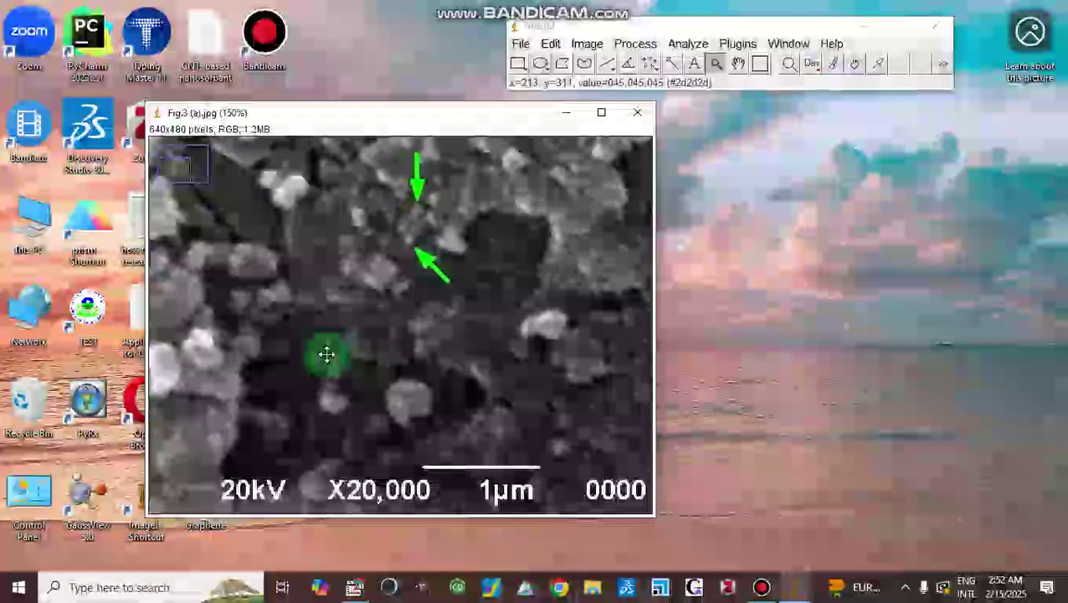
pyautogui.rightClick(326, 353)
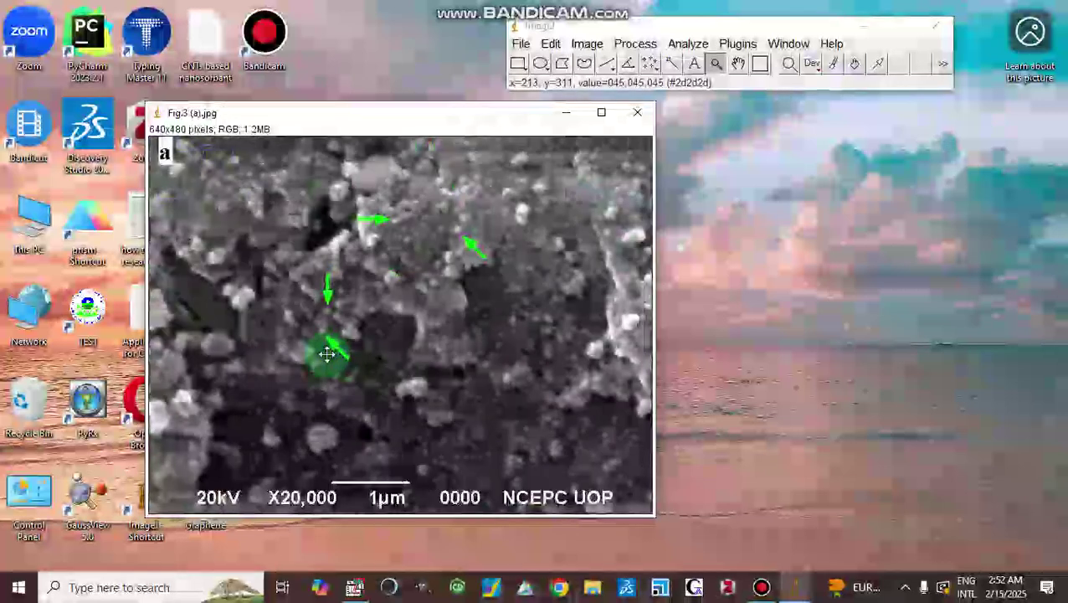
pyautogui.click(405, 369)
pyautogui.rightClick(400, 427)
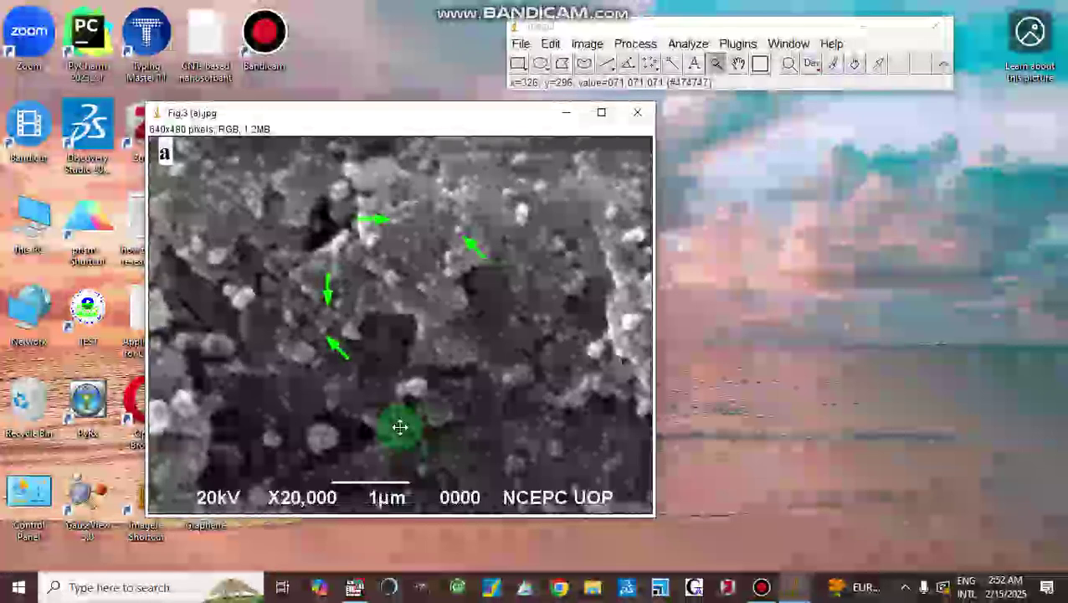
# Draw a straight line selection along the full length of the micrograph's 1 µm scale bar.
pyautogui.click(400, 427)
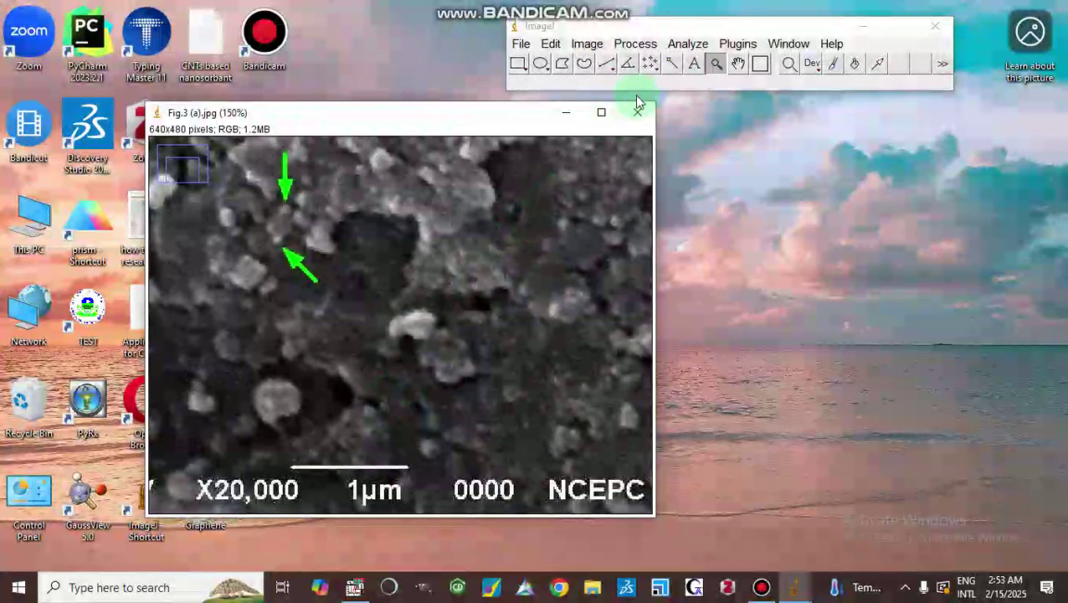
pyautogui.click(606, 65)
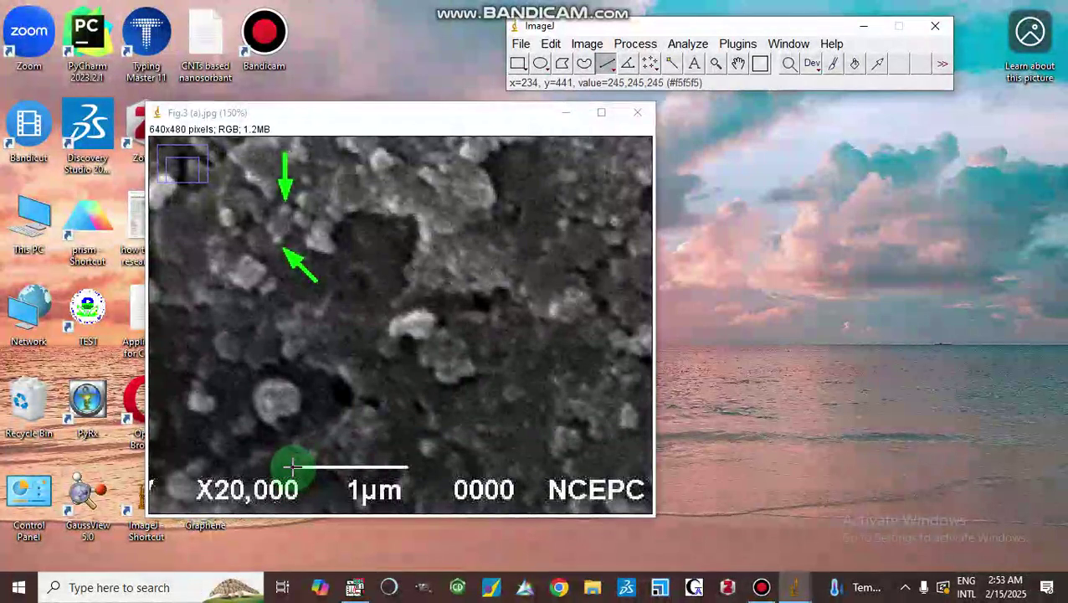
pyautogui.moveTo(292, 467); pyautogui.dragTo(408, 467)
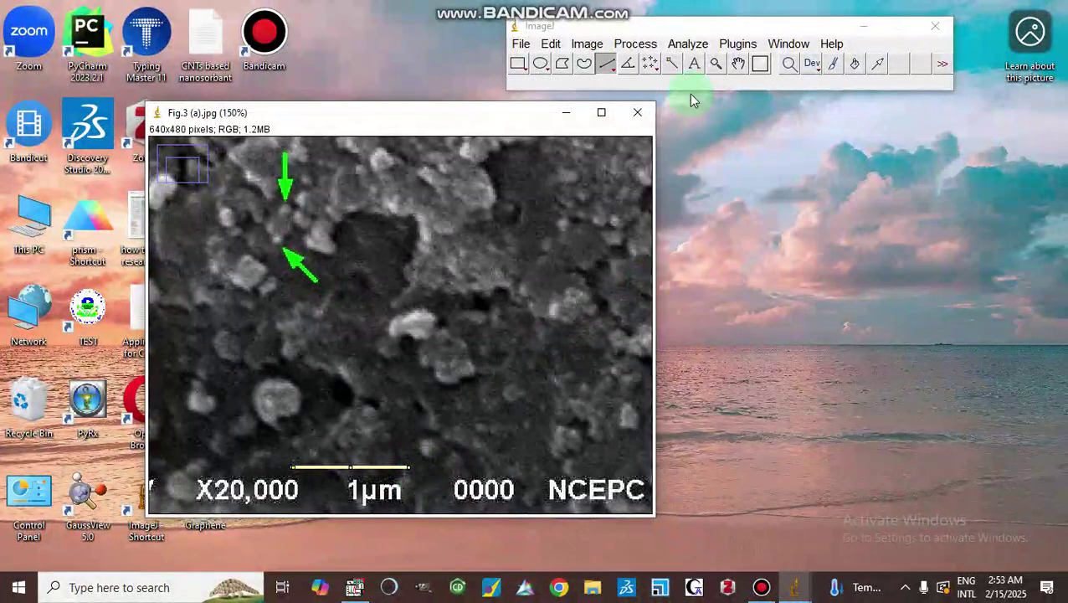
# Set the image scale from the drawn scale-bar line, with a known distance of 1000 and nm as the unit of length.
pyautogui.click(686, 45)
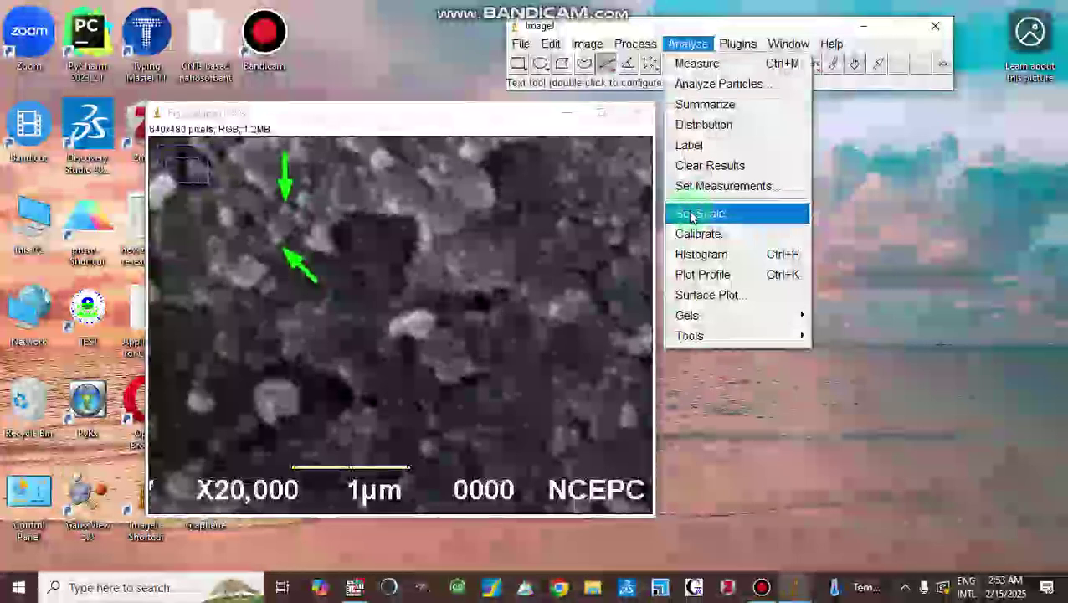
pyautogui.click(691, 212)
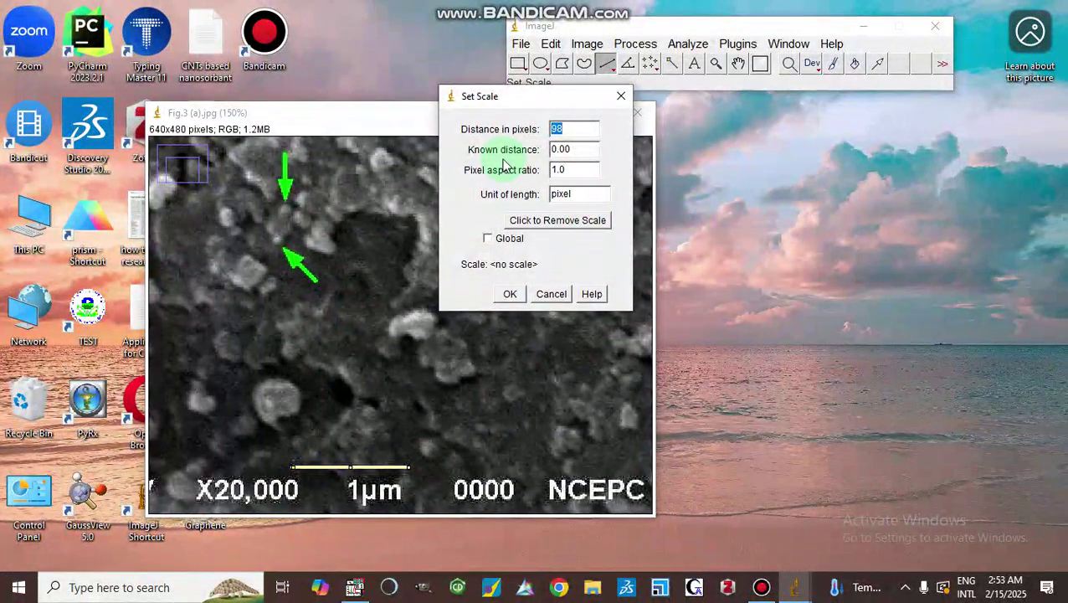
pyautogui.click(566, 149)
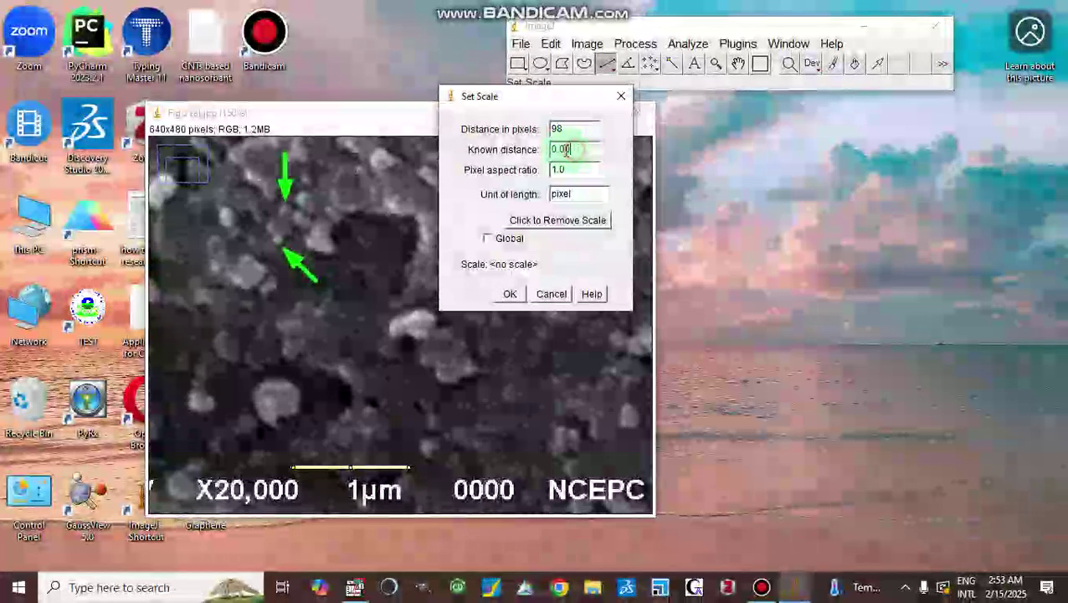
pyautogui.moveTo(565, 149); pyautogui.dragTo(548, 155)
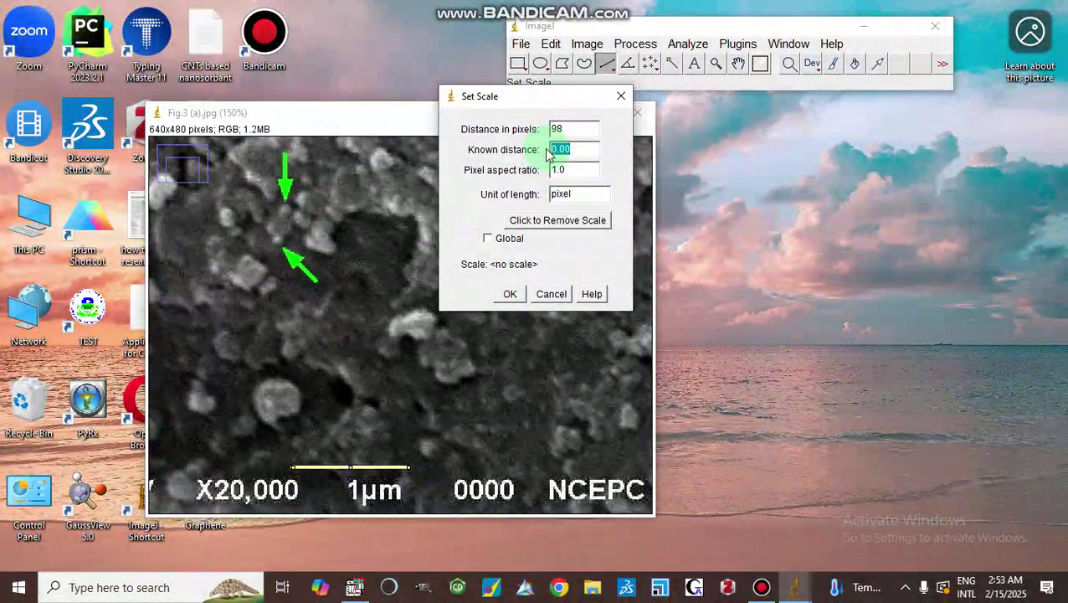
pyautogui.write('1')
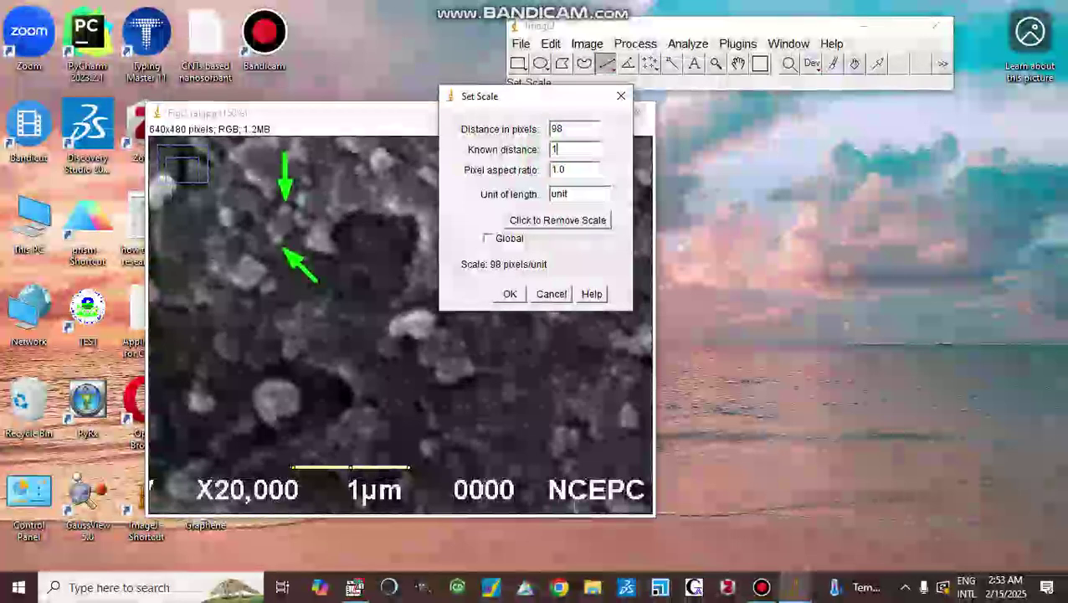
pyautogui.write('000')
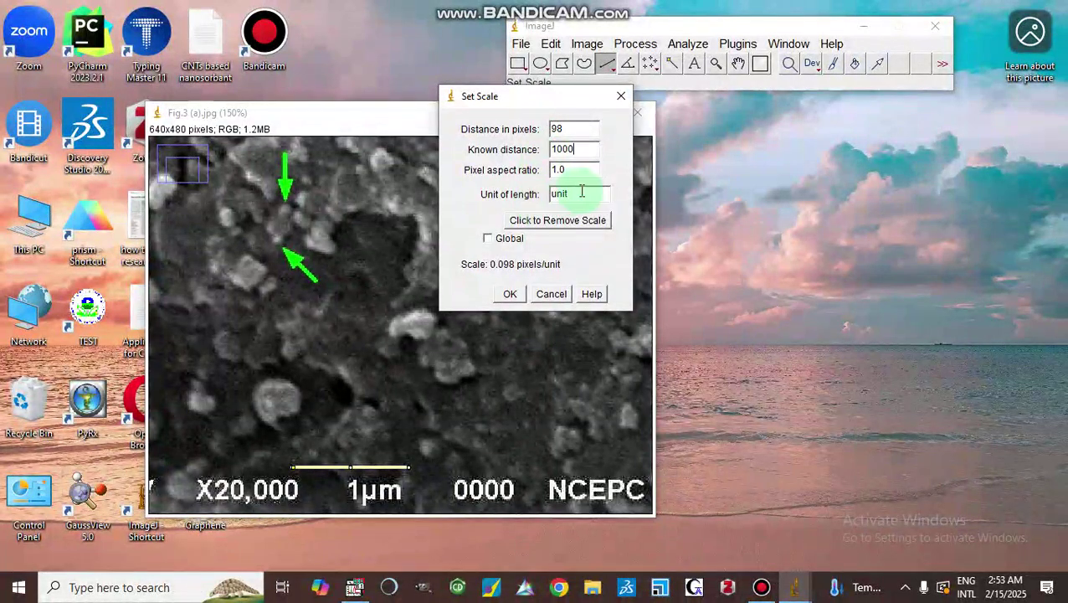
pyautogui.moveTo(573, 194); pyautogui.dragTo(554, 194)
pyautogui.write('n')
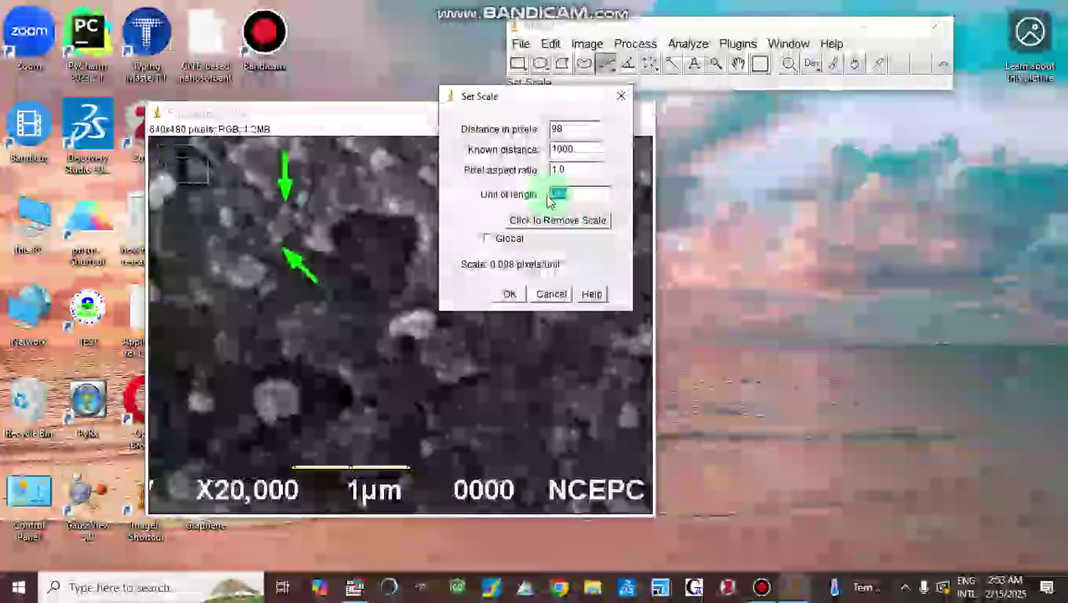
pyautogui.write('m')
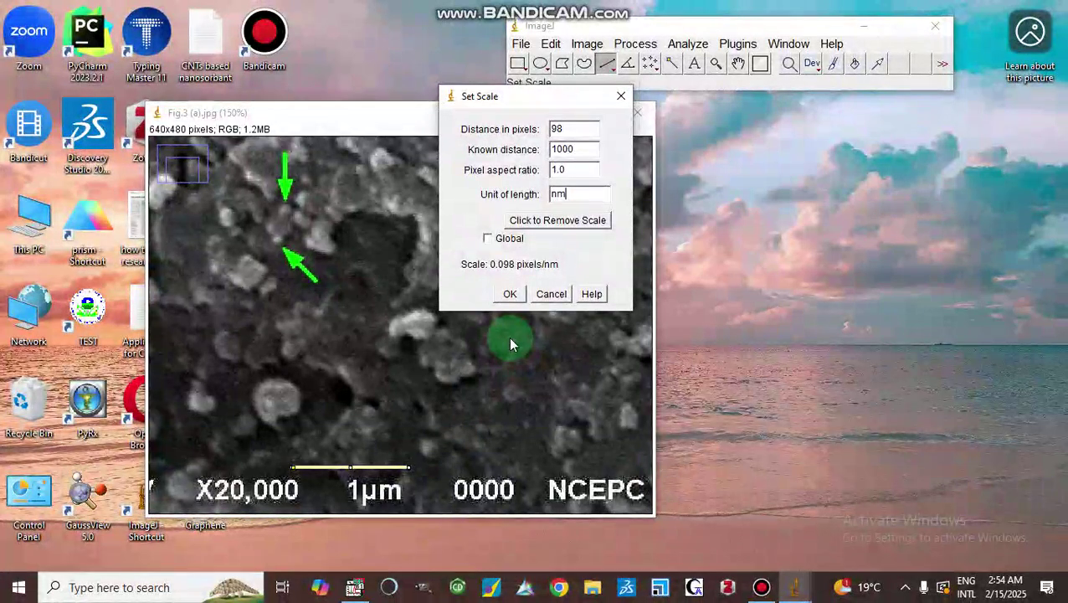
pyautogui.click(509, 294)
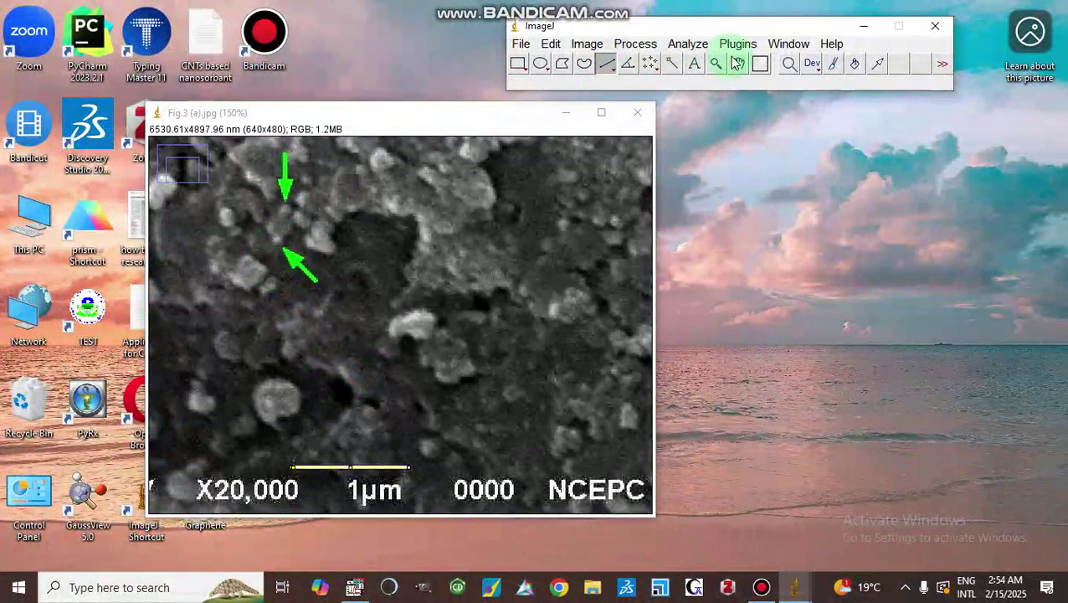
# Draw a short horizontal straight line across the small particle at the tip of the diagonal green arrow near the dark cavity.
pyautogui.click(716, 66)
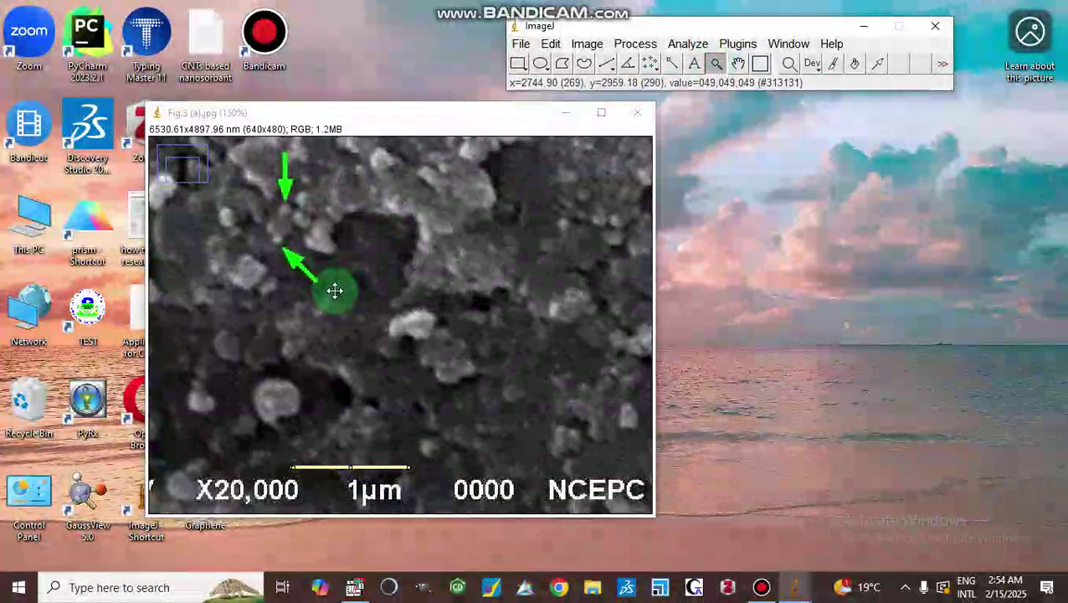
pyautogui.rightClick(335, 291)
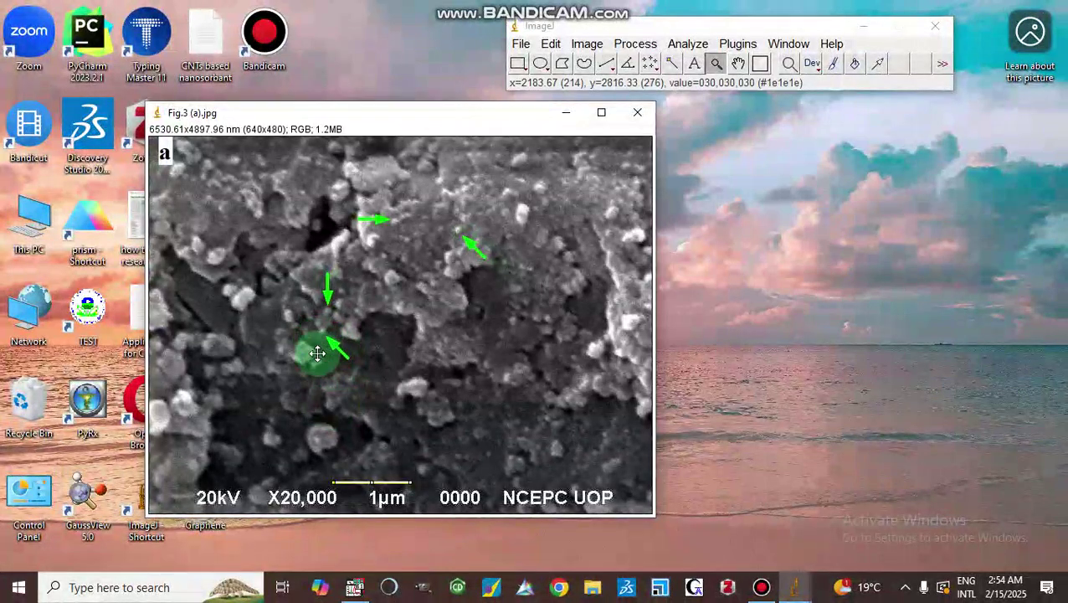
pyautogui.click(317, 354)
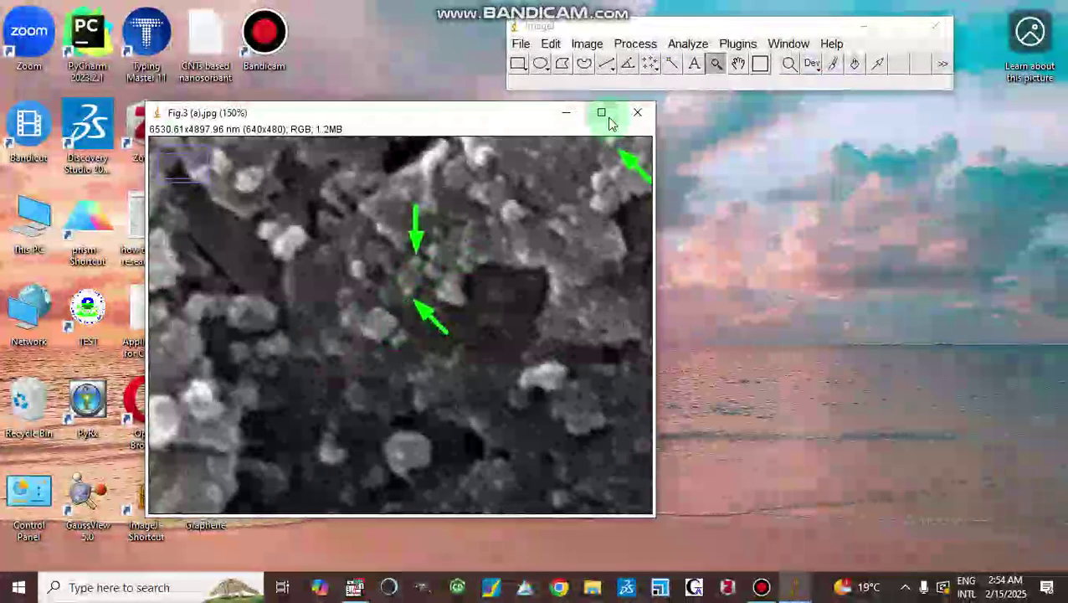
pyautogui.click(605, 67)
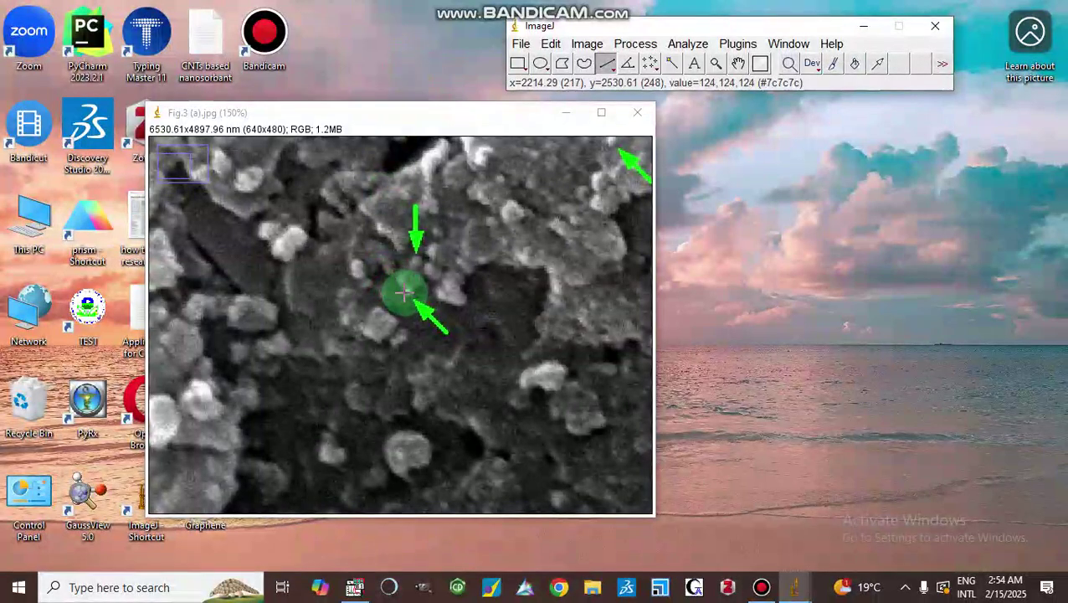
pyautogui.moveTo(404, 293); pyautogui.dragTo(411, 293)
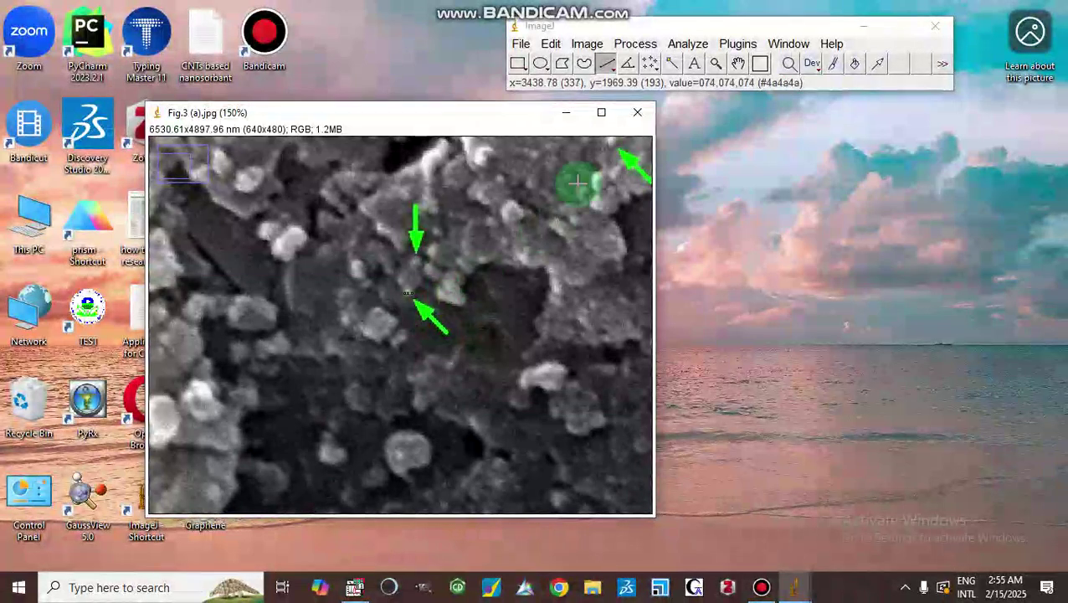
pyautogui.click(688, 44)
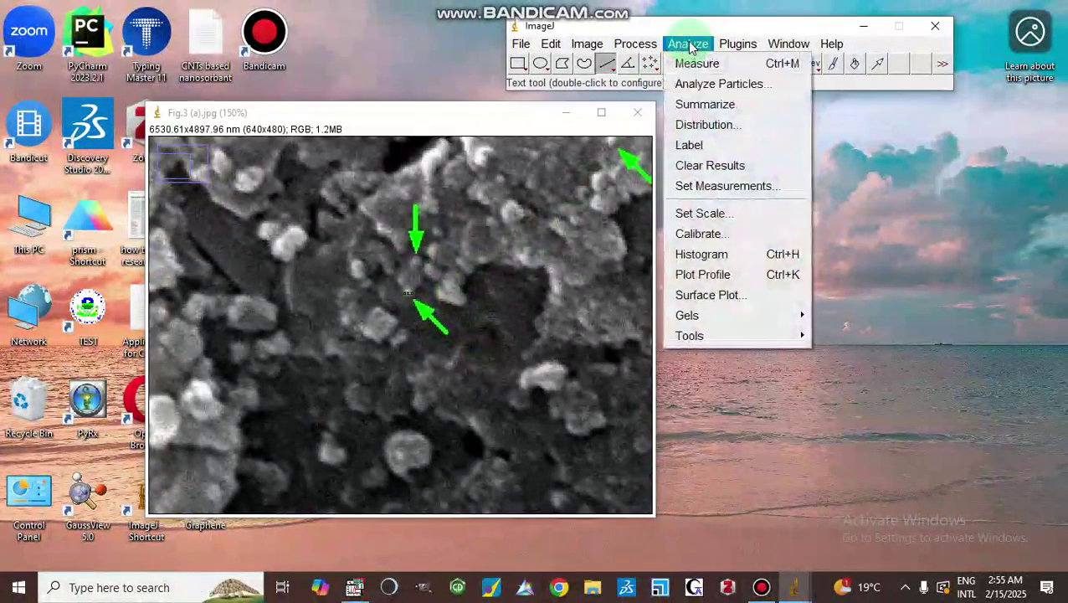
pyautogui.click(691, 85)
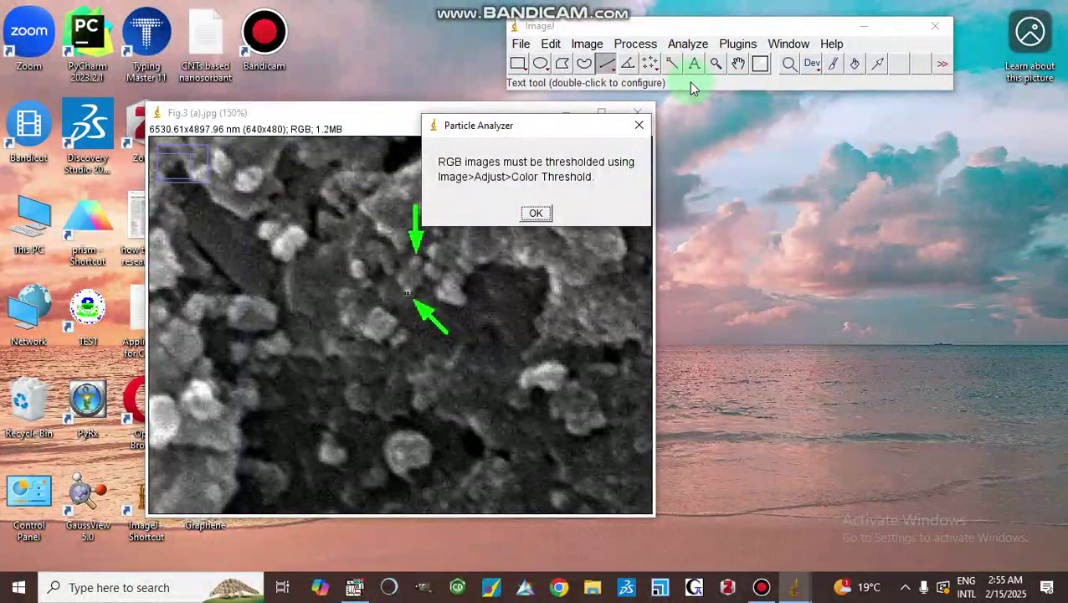
pyautogui.click(638, 130)
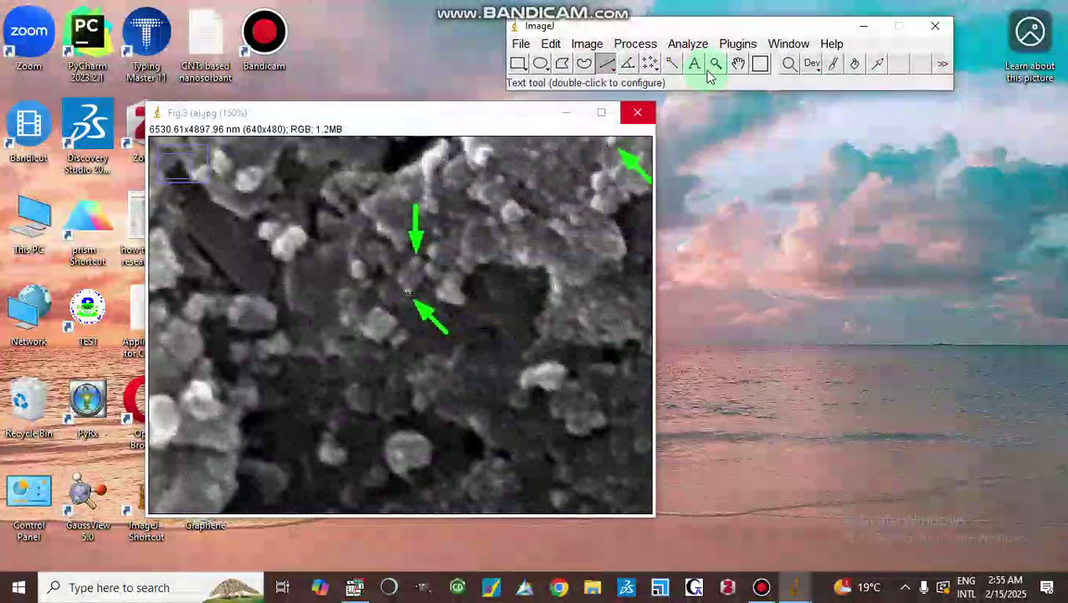
# Measure the line across the particle at the diagonal arrow's tip, check the Results table and minimize it.
pyautogui.click(692, 47)
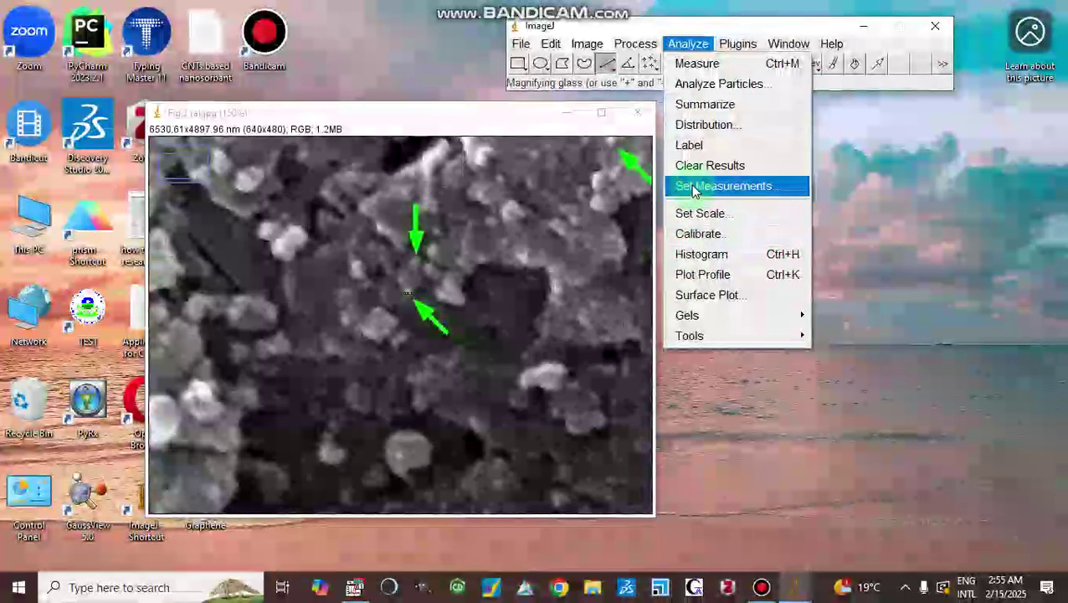
pyautogui.click(691, 67)
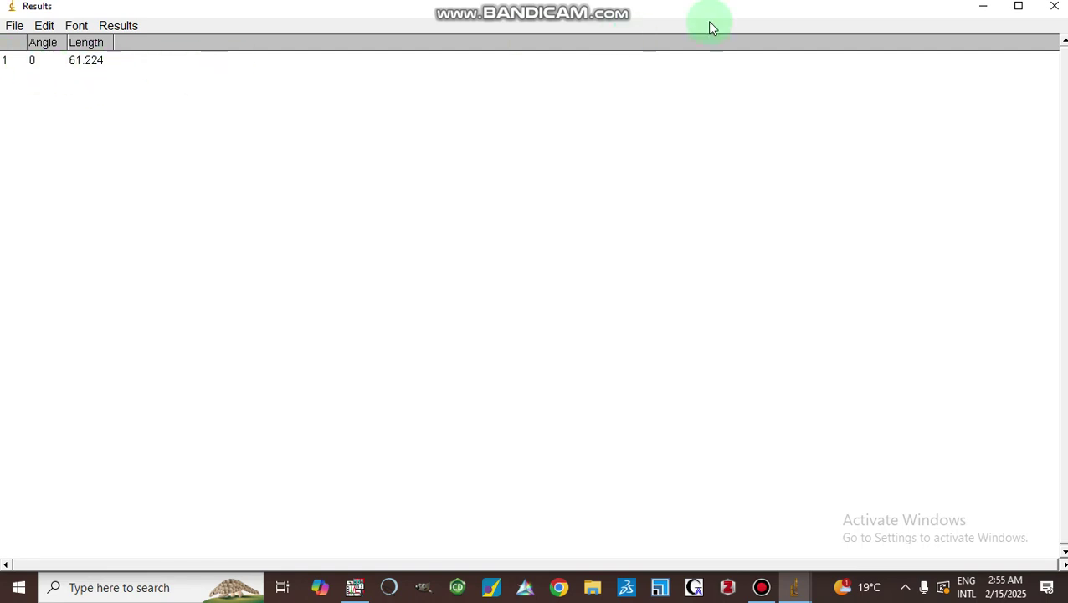
pyautogui.click(1021, 10)
pyautogui.click(1021, 10)
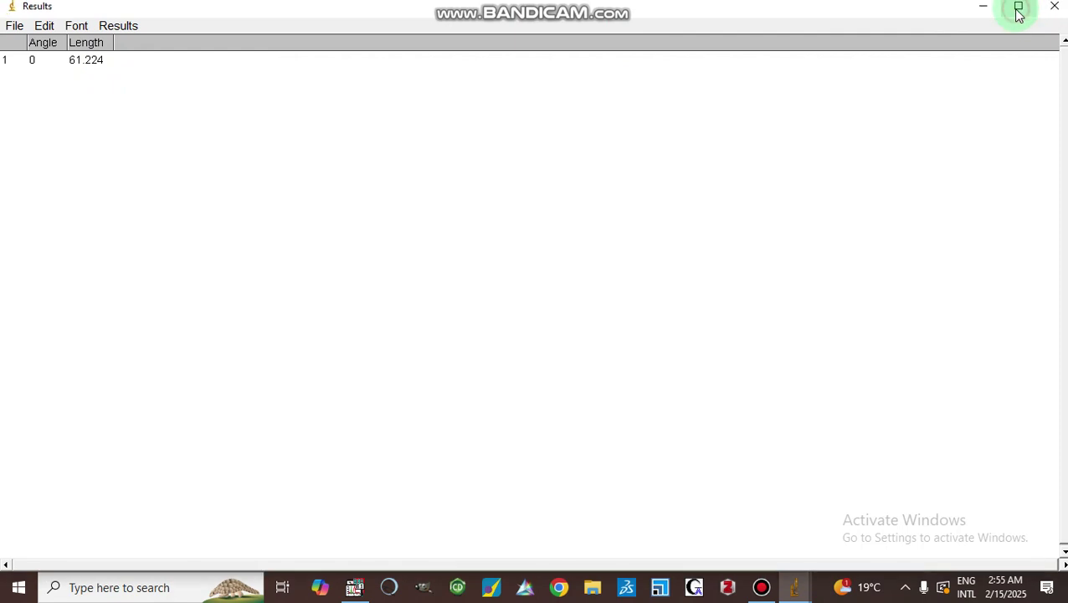
pyautogui.click(984, 8)
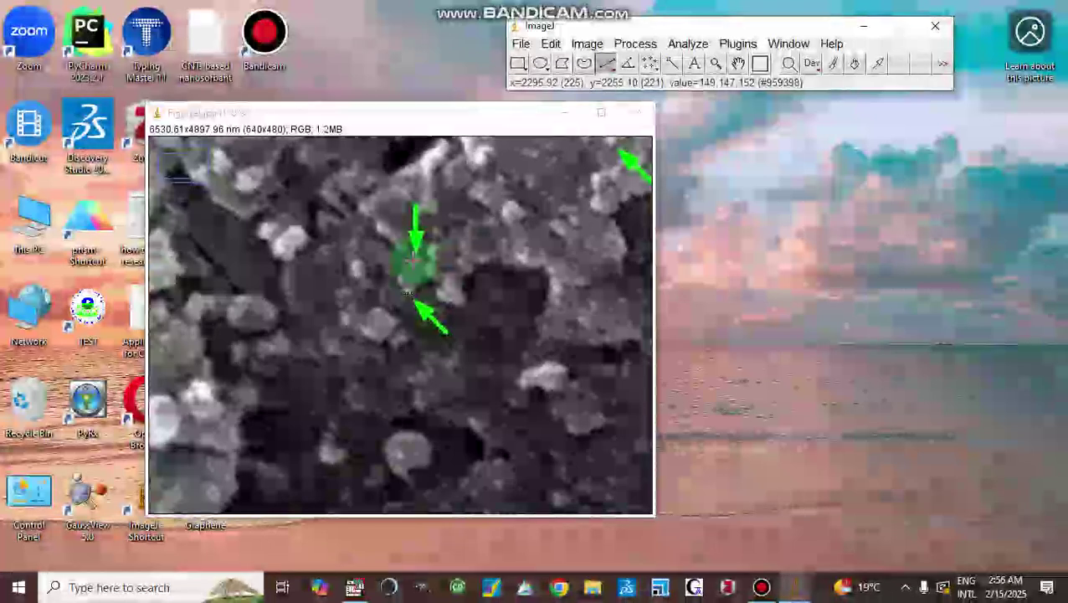
# Measure the width of the particle at the tip of the downward green arrow with a straight line and check the Results table.
pyautogui.click(415, 261)
pyautogui.moveTo(415, 261); pyautogui.dragTo(420, 261)
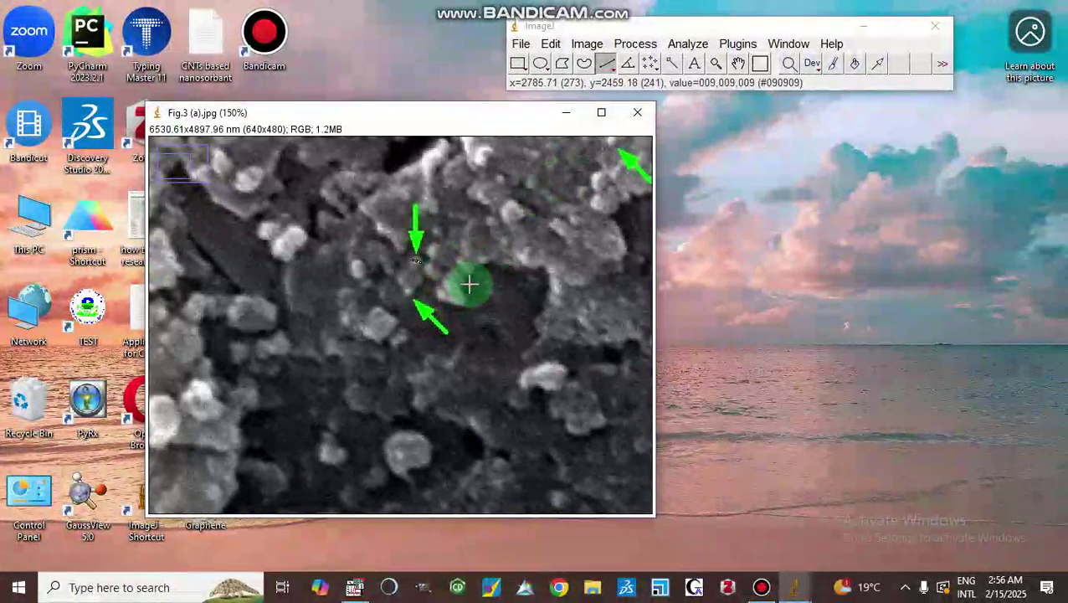
pyautogui.hotkey('ctrl', 'm')
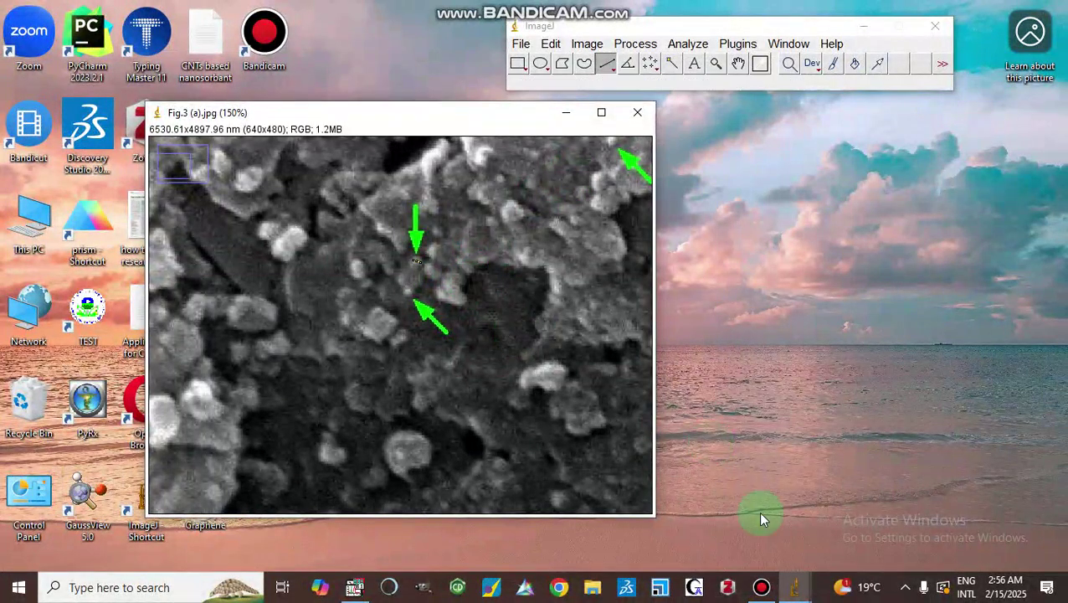
pyautogui.moveTo(789, 587)
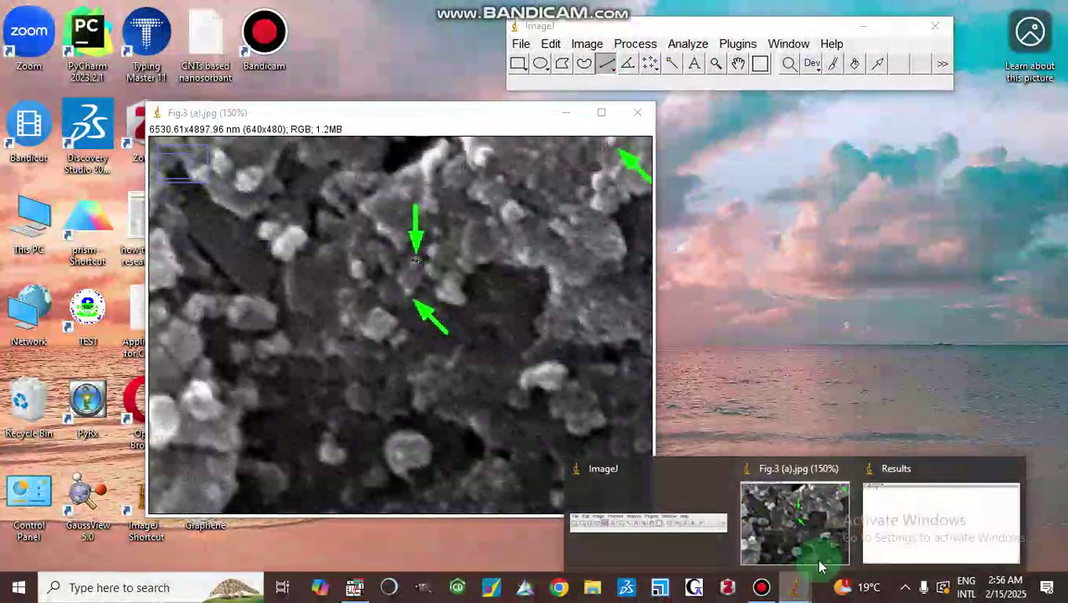
pyautogui.click(905, 523)
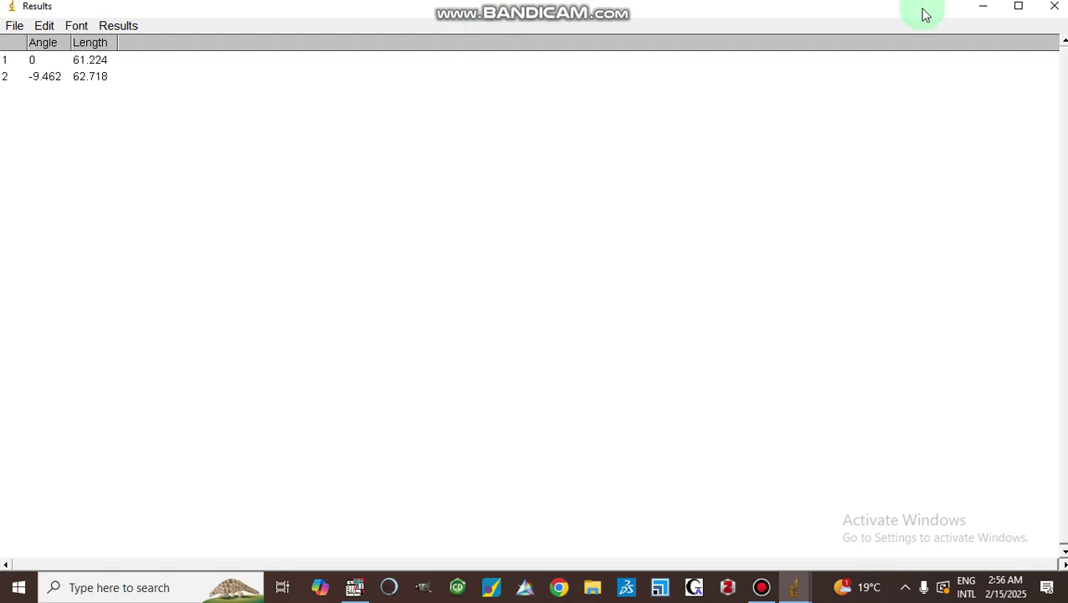
pyautogui.click(982, 9)
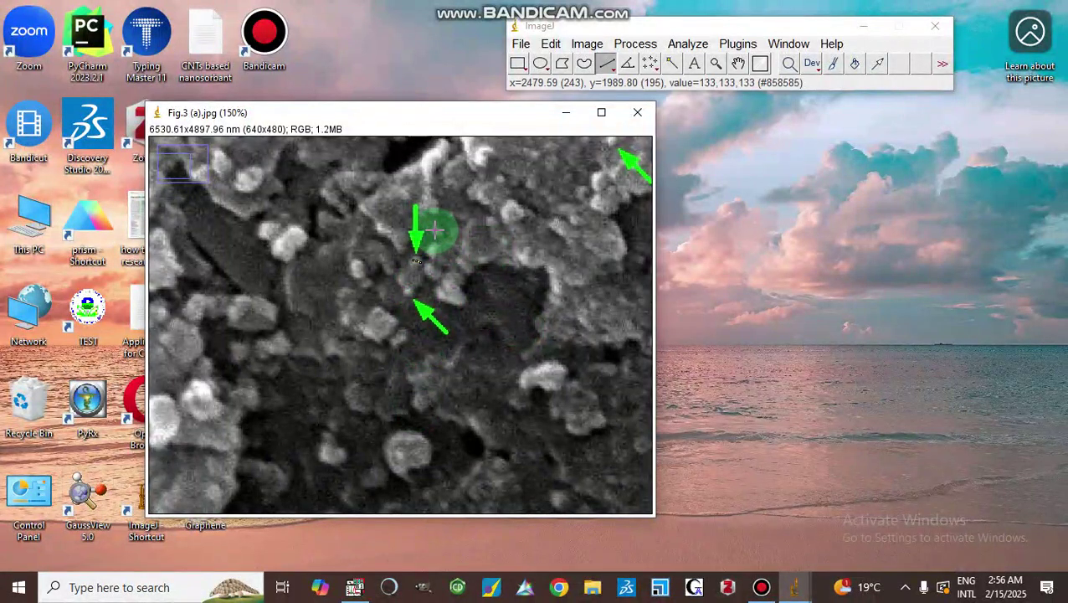
# Measure the small particle just beside the downward green arrow's shaft with a diagonal line and check the Results table.
pyautogui.moveTo(434, 230); pyautogui.dragTo(439, 235)
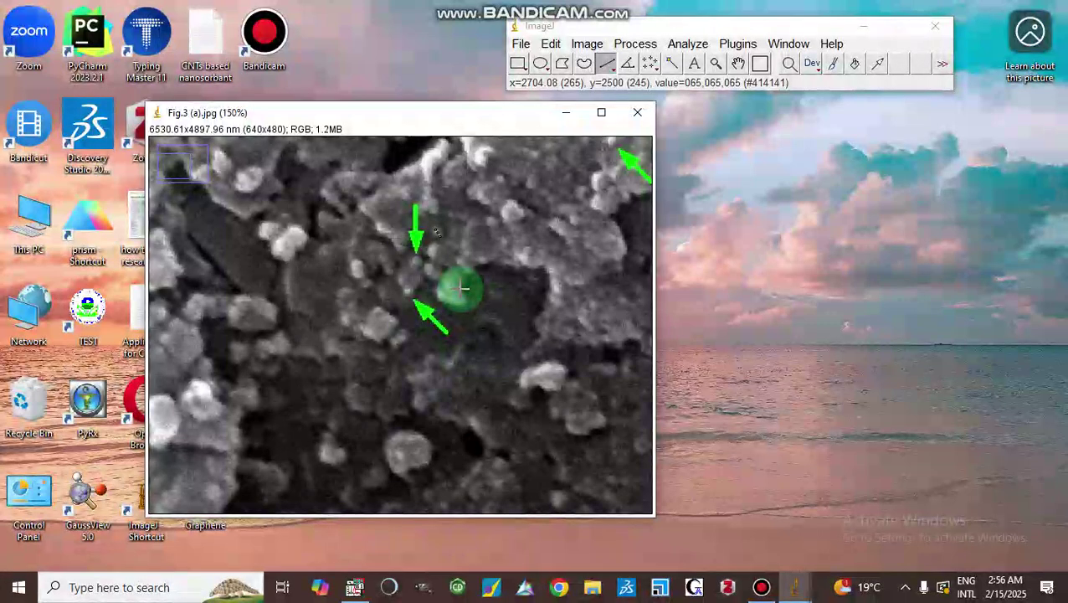
pyautogui.hotkey('ctrl', 'm')
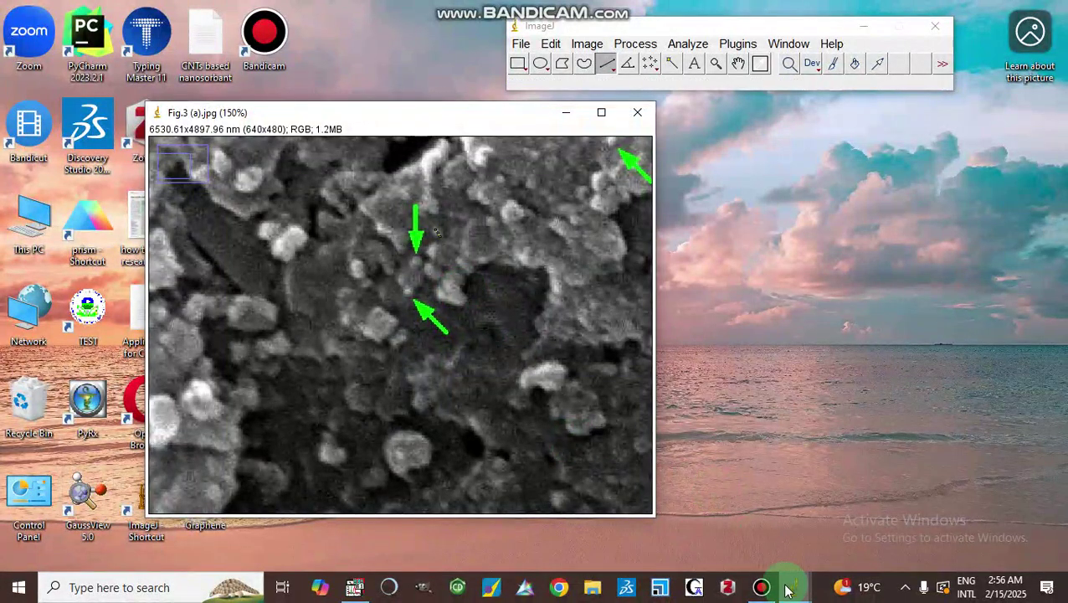
pyautogui.moveTo(797, 592)
pyautogui.click(908, 515)
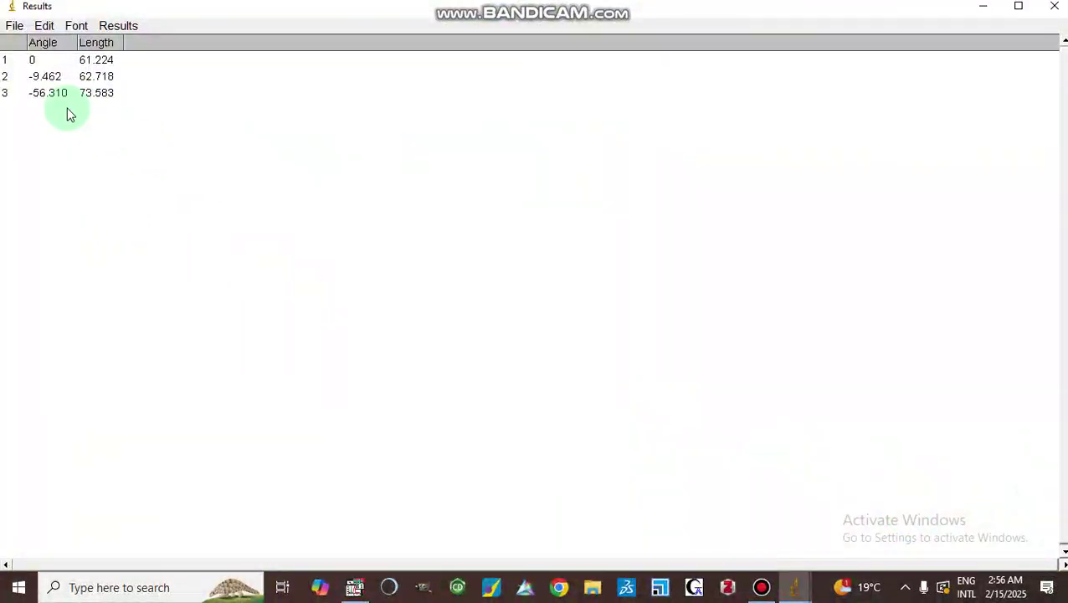
pyautogui.click(981, 8)
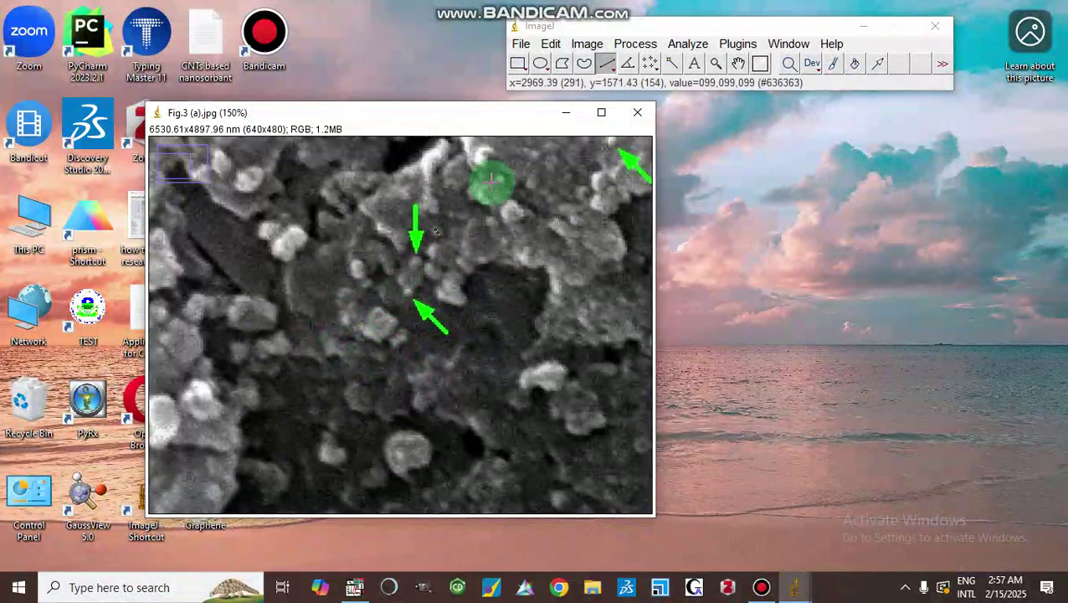
# Measure the small particle just below the bright grain near the upper edge with a horizontal line and check the Results table.
pyautogui.moveTo(496, 177)
pyautogui.mouseDown()
pyautogui.moveTo(505, 189)
pyautogui.moveTo(501, 177)
pyautogui.mouseUp()
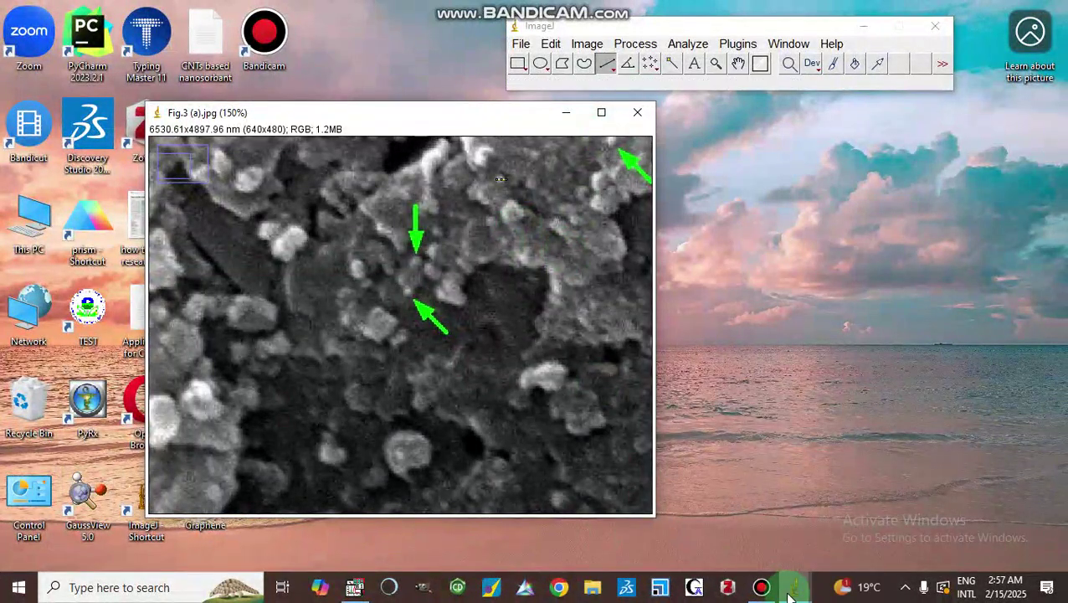
pyautogui.moveTo(792, 590)
pyautogui.click(941, 523)
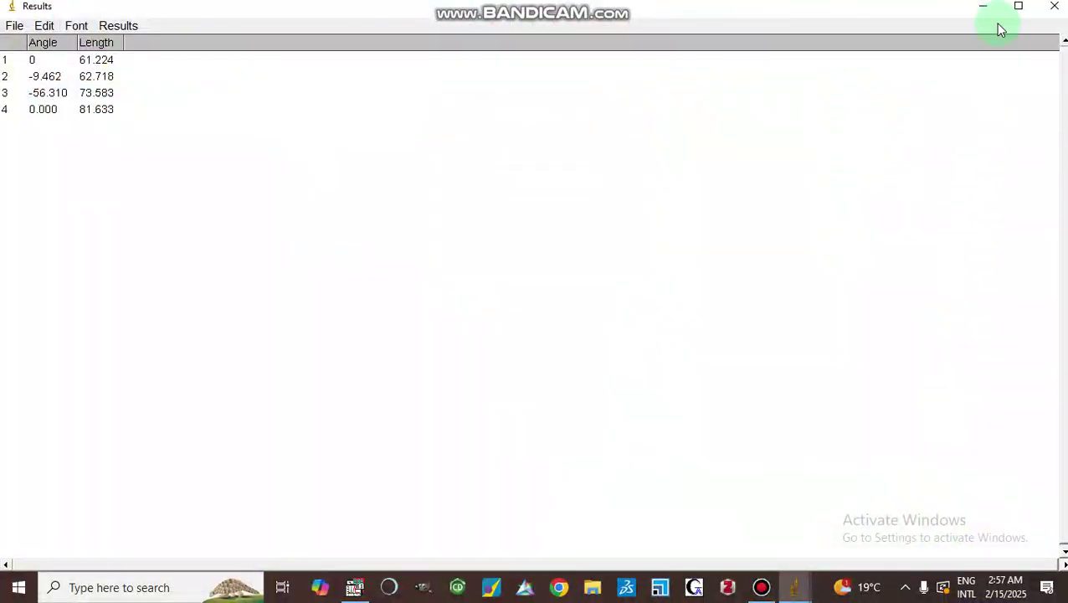
pyautogui.click(983, 6)
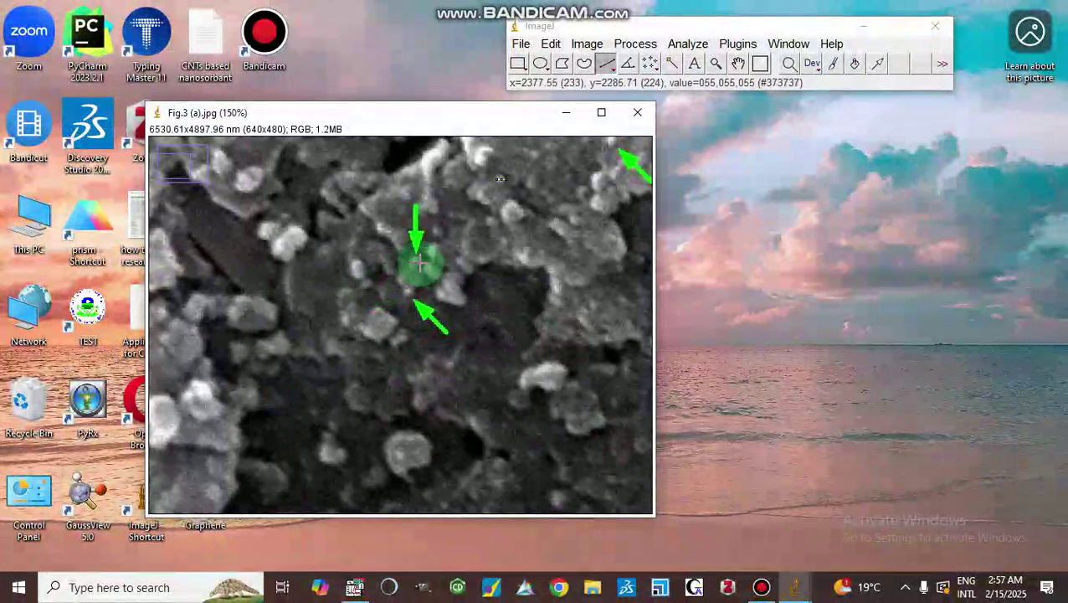
# Measure the particle just below the downward green arrow's tip with a short vertical line and check the Results table.
pyautogui.moveTo(417, 257); pyautogui.dragTo(417, 266)
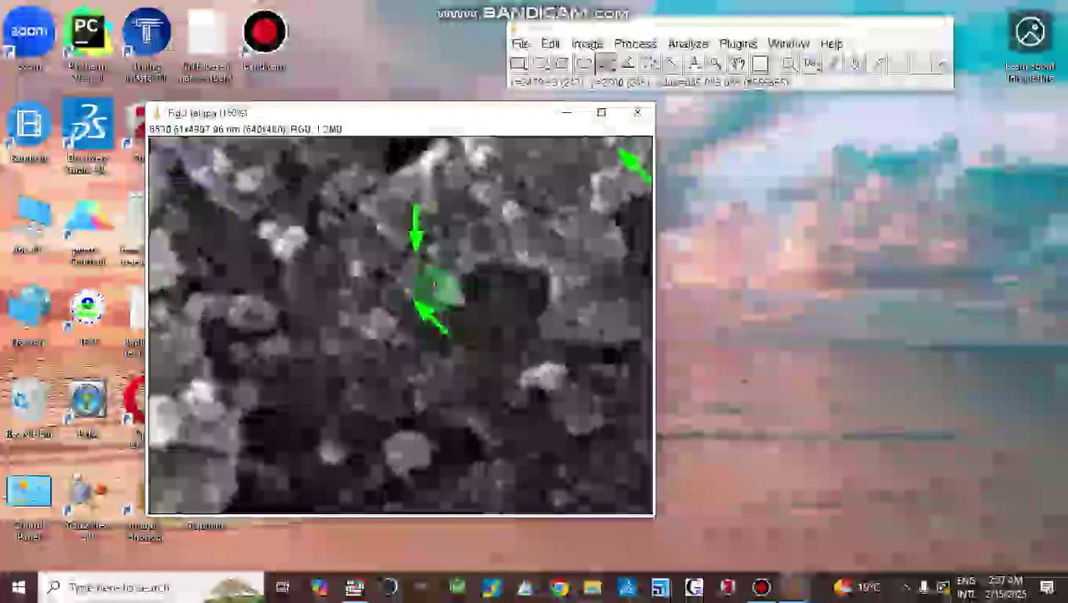
pyautogui.hotkey('ctrl', 'm')
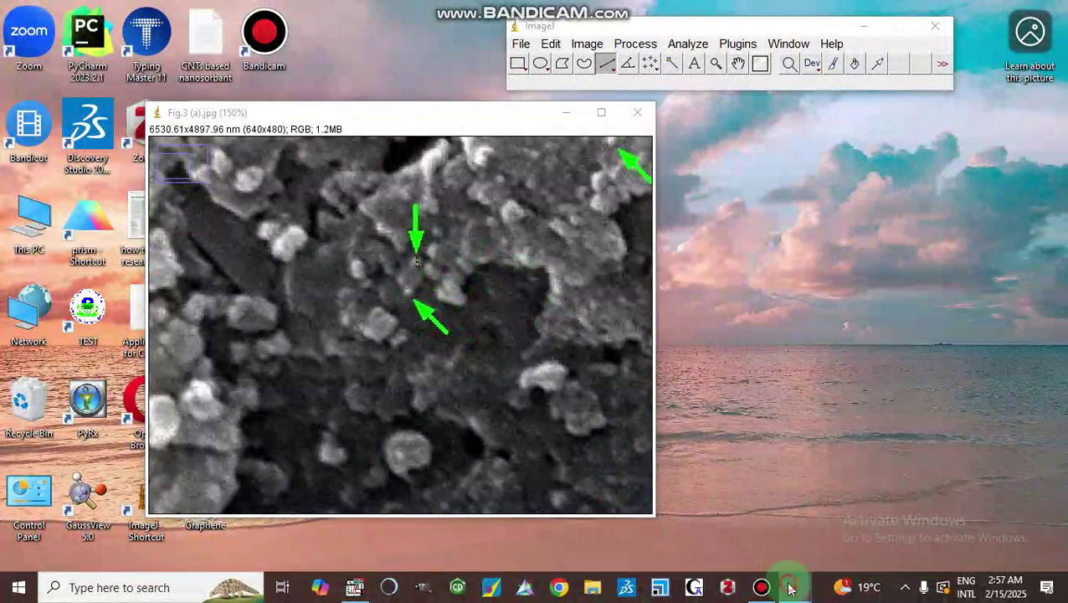
pyautogui.moveTo(790, 588)
pyautogui.click(906, 533)
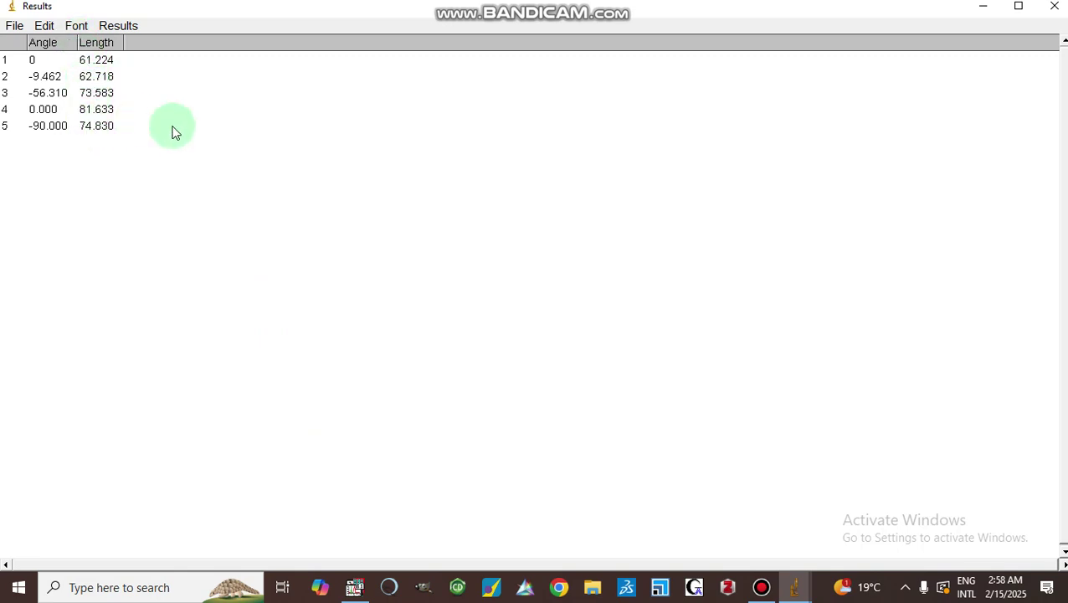
# Select all measurement rows in the Results table.
pyautogui.click(15, 26)
pyautogui.click(42, 27)
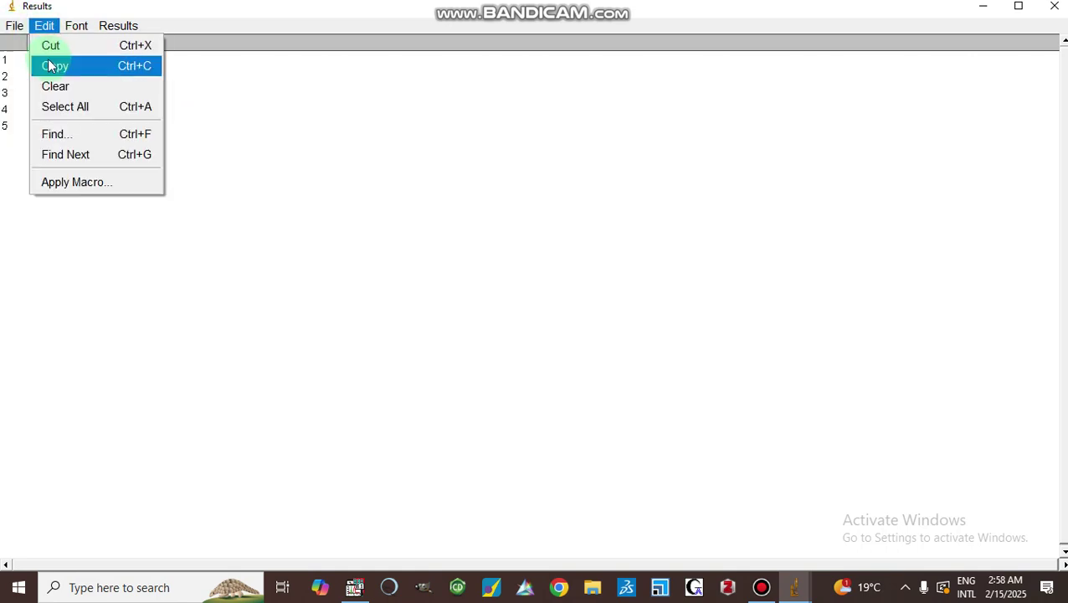
pyautogui.click(57, 108)
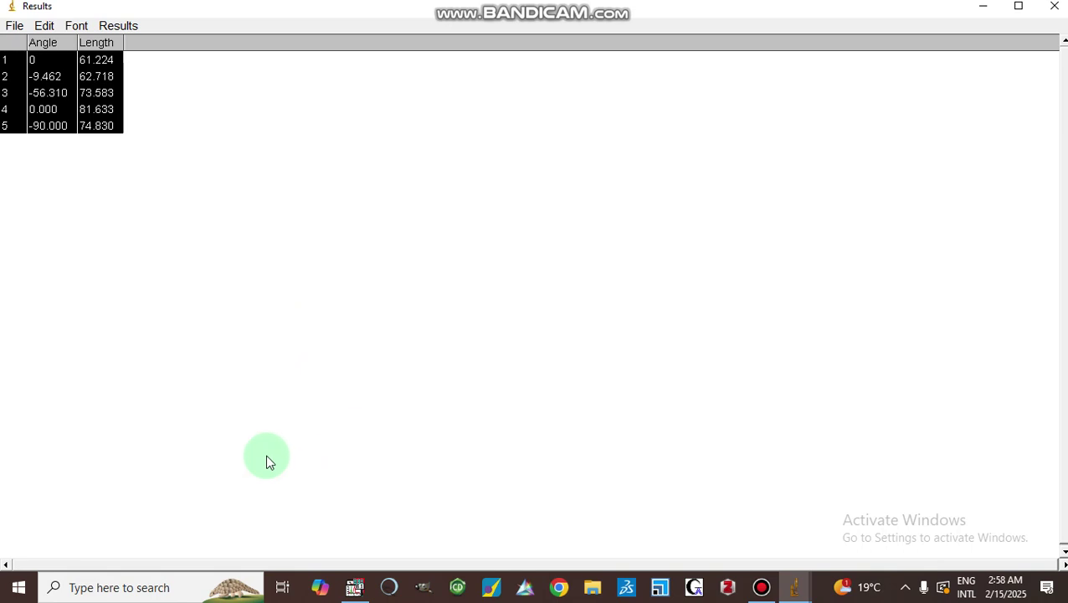
# Switch to Excel 2016, dismiss the default-program prompts, create a blank workbook and move its window higher on the desktop.
pyautogui.click(100, 588)
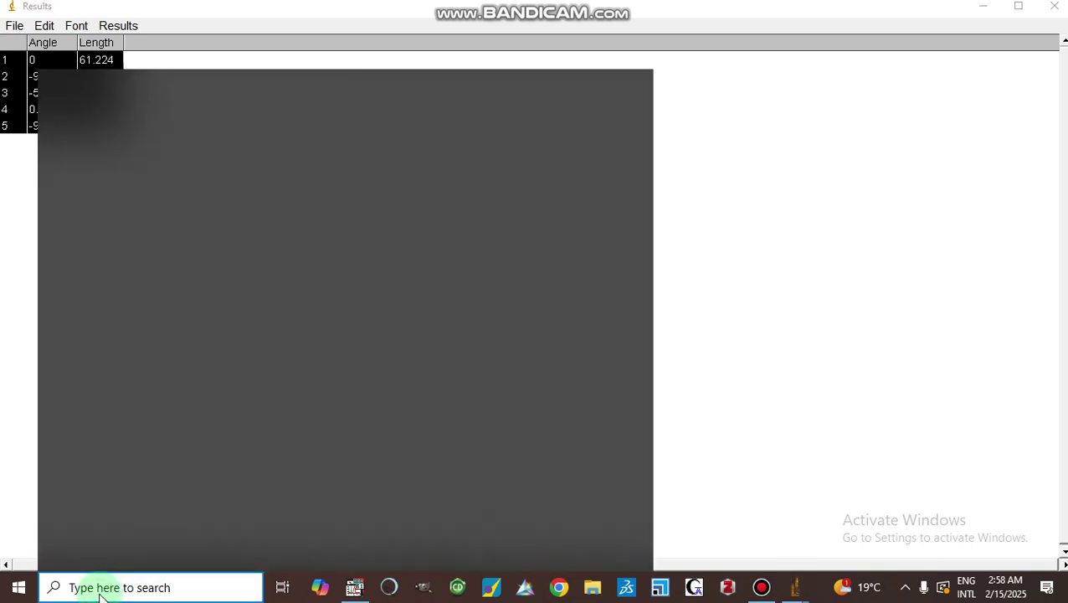
pyautogui.write('wxc')
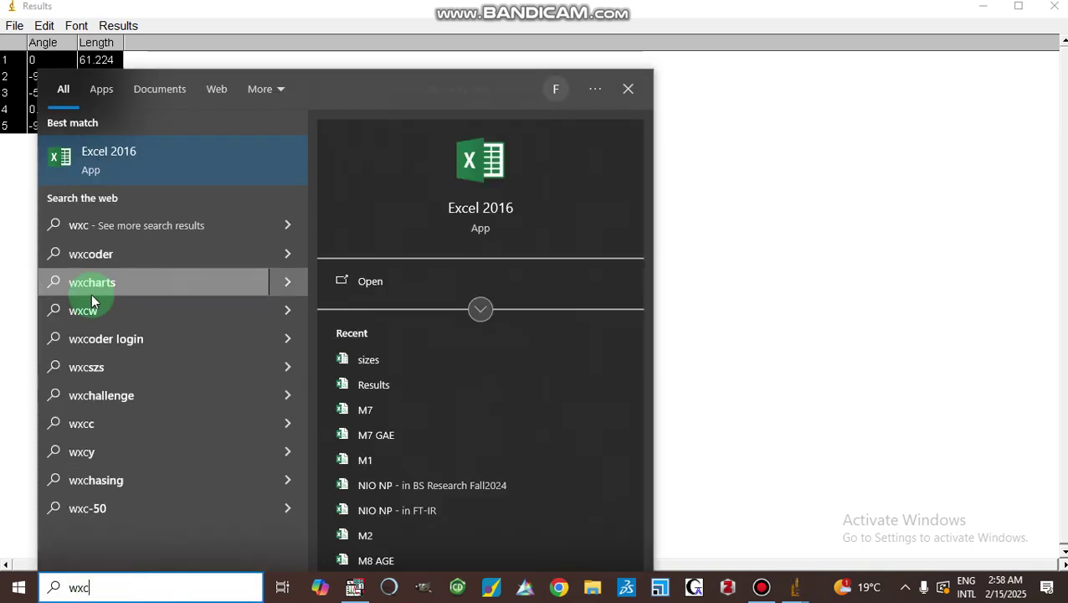
pyautogui.click(116, 166)
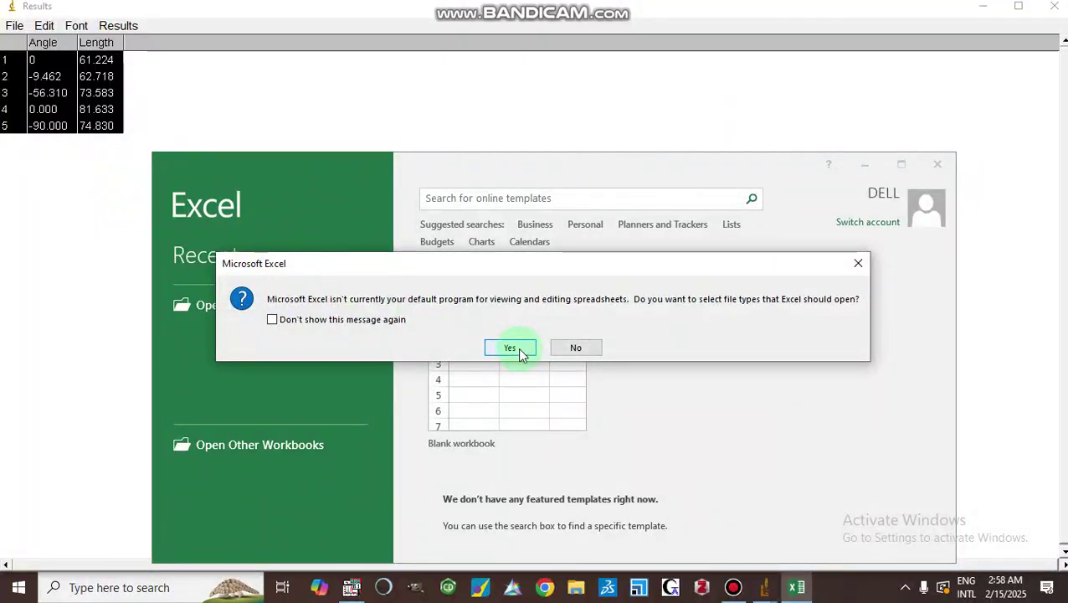
pyautogui.click(517, 347)
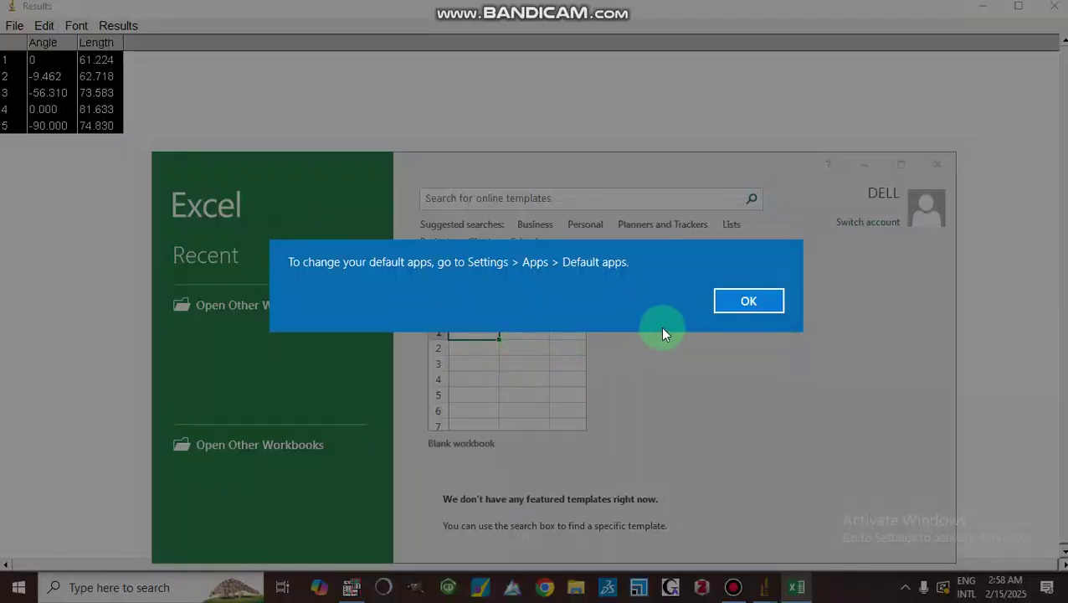
pyautogui.click(750, 301)
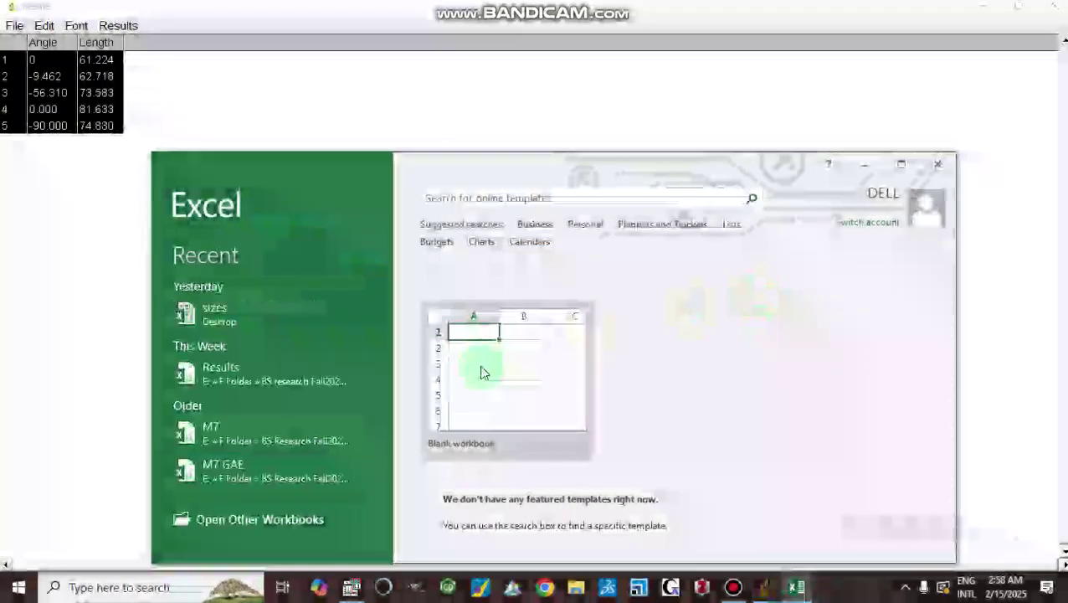
pyautogui.click(732, 188)
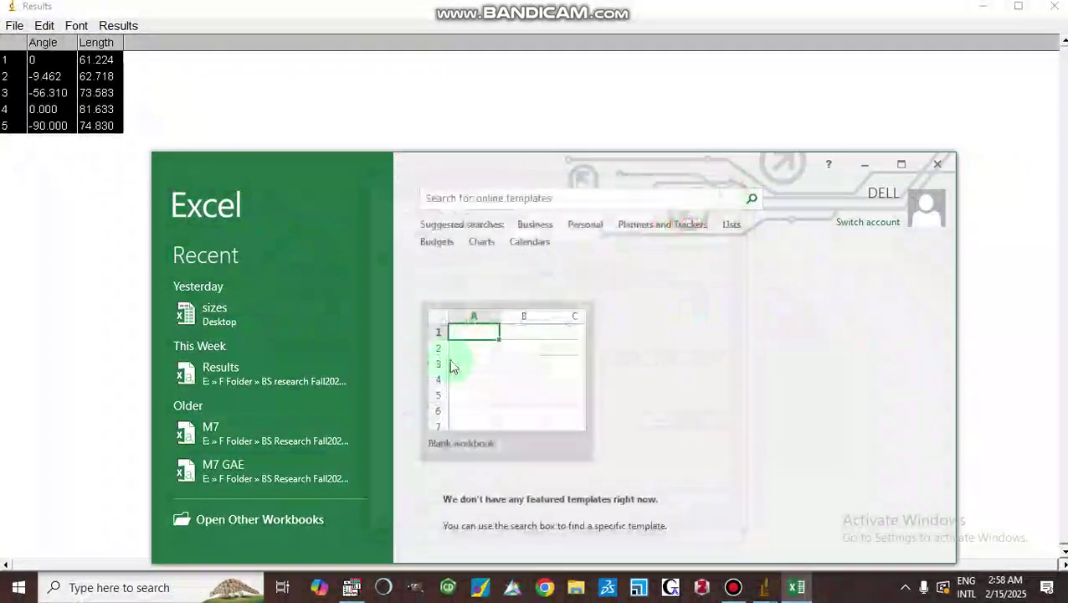
pyautogui.click(441, 370)
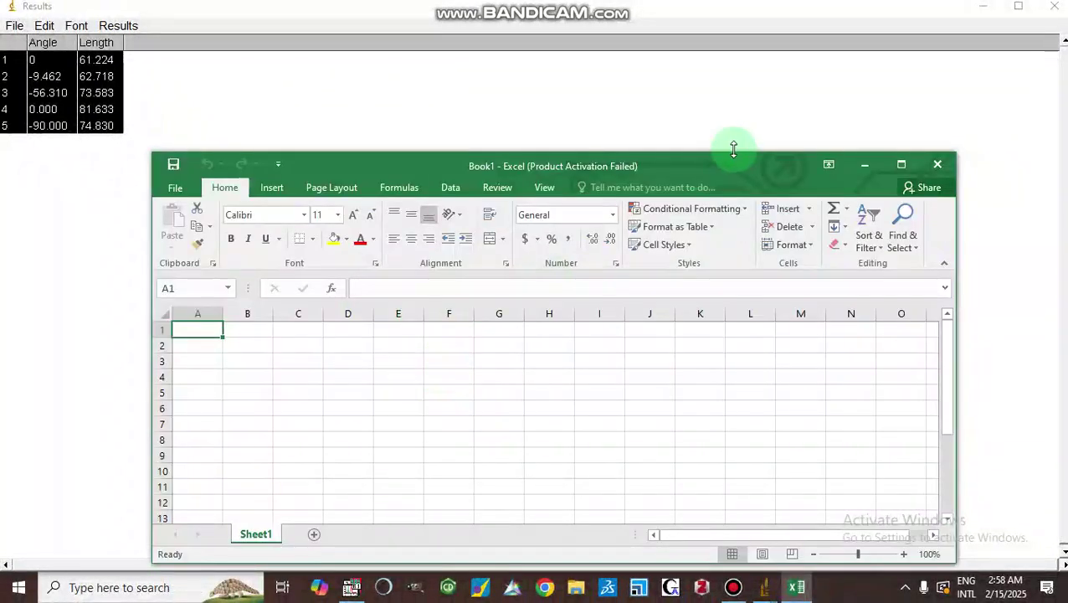
pyautogui.moveTo(716, 160); pyautogui.dragTo(711, 27)
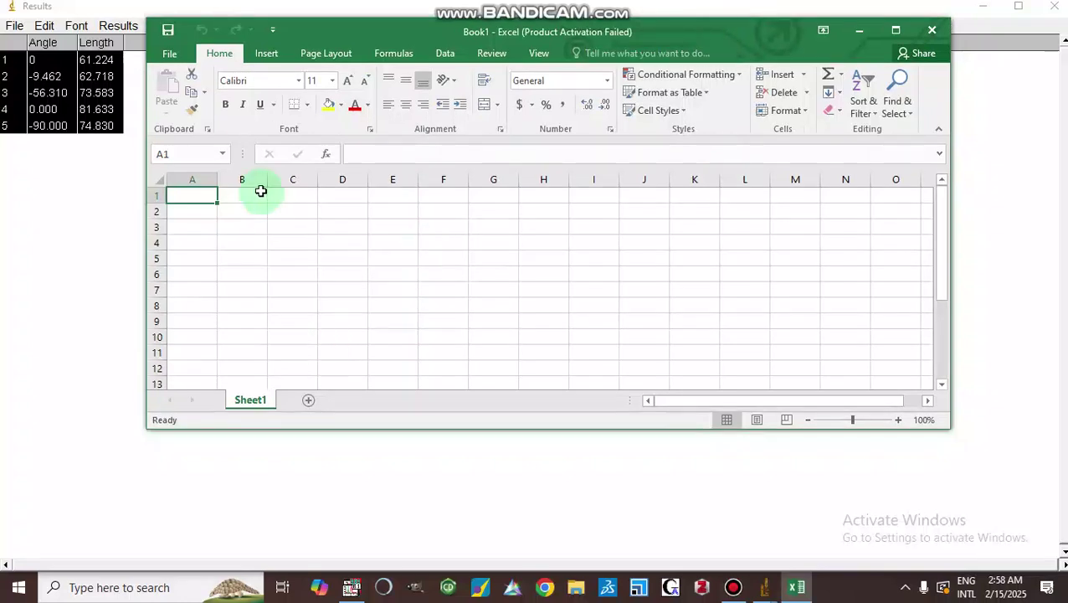
# Select columns A to C of the blank sheet and insert new columns there.
pyautogui.moveTo(202, 178); pyautogui.dragTo(285, 181)
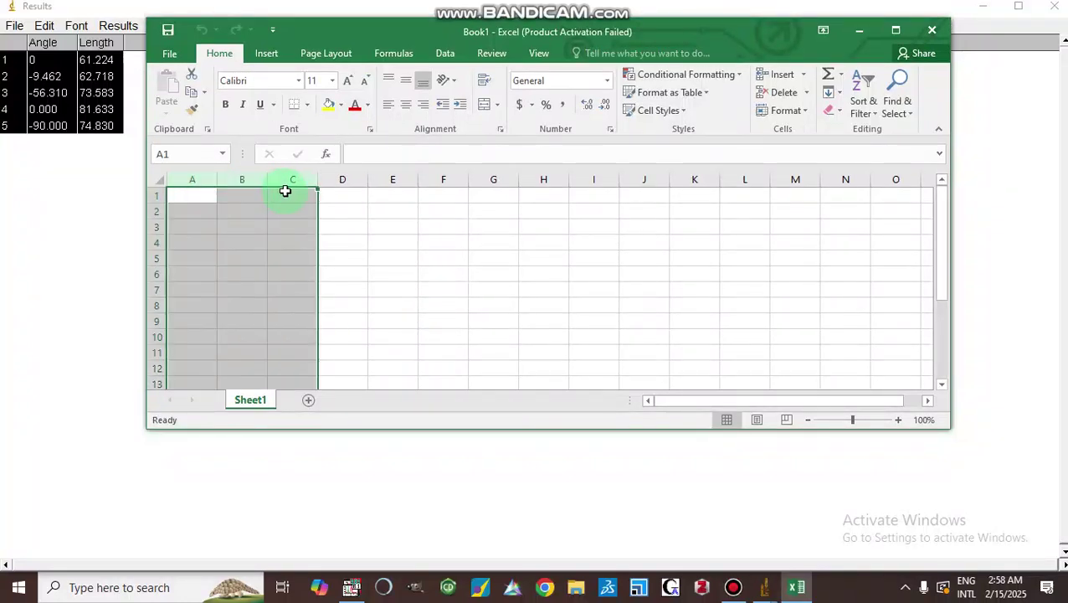
pyautogui.rightClick(238, 178)
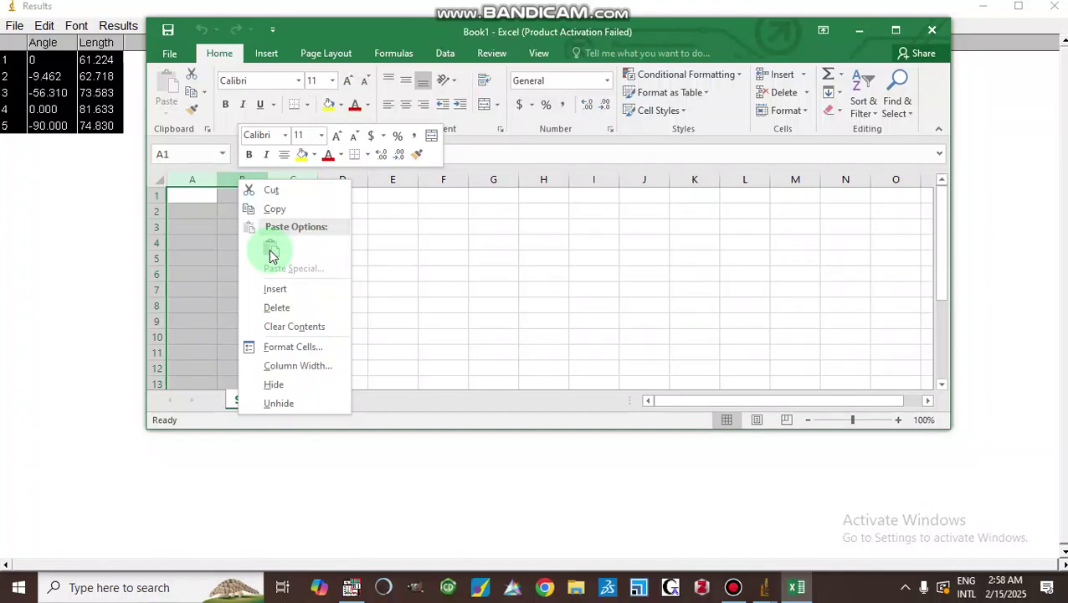
pyautogui.click(288, 292)
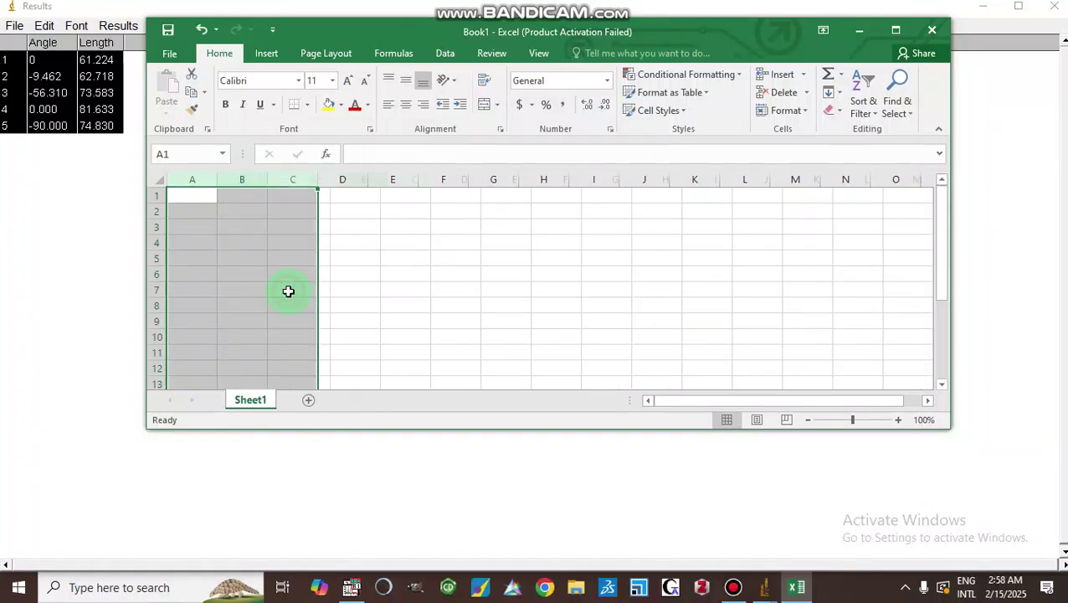
# Copy the selected ImageJ Results rows and paste them into columns A to C of the Excel sheet, accepting the size mismatch.
pyautogui.rightClick(52, 48)
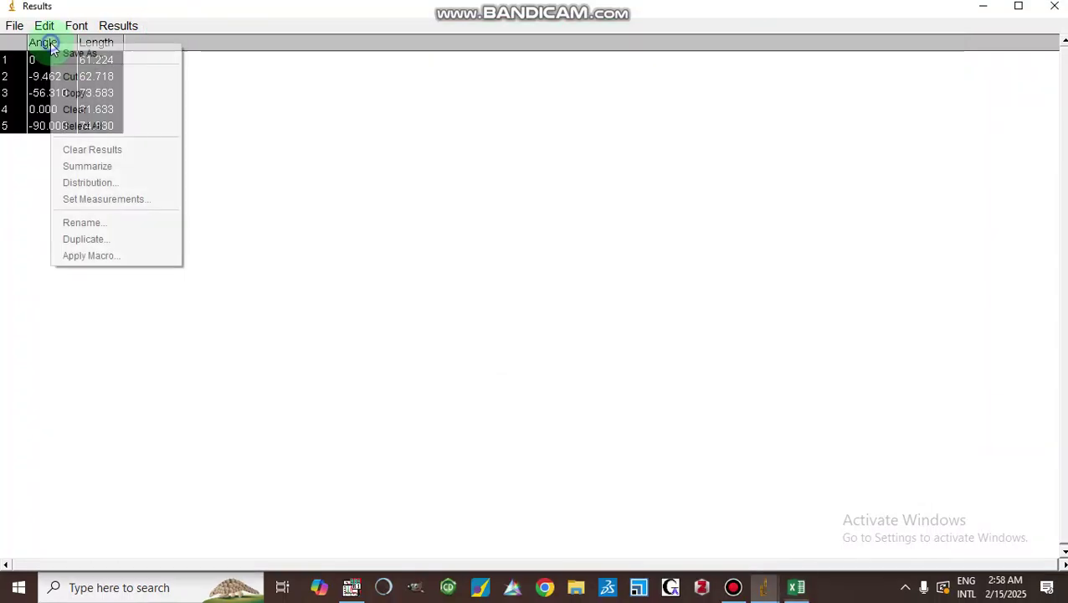
pyautogui.click(73, 93)
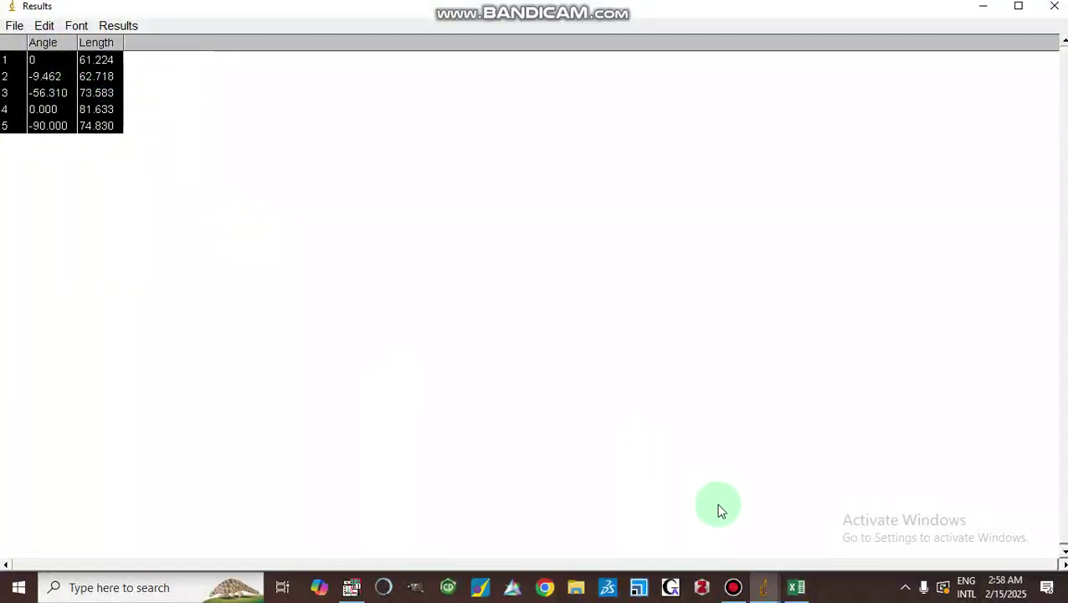
pyautogui.click(798, 588)
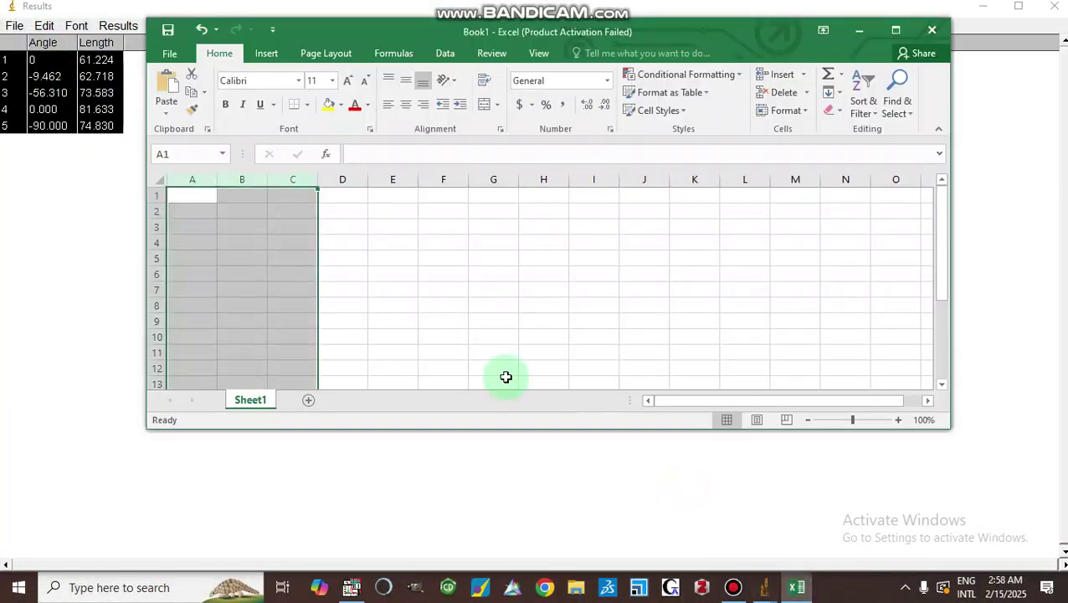
pyautogui.rightClick(244, 178)
pyautogui.click(279, 251)
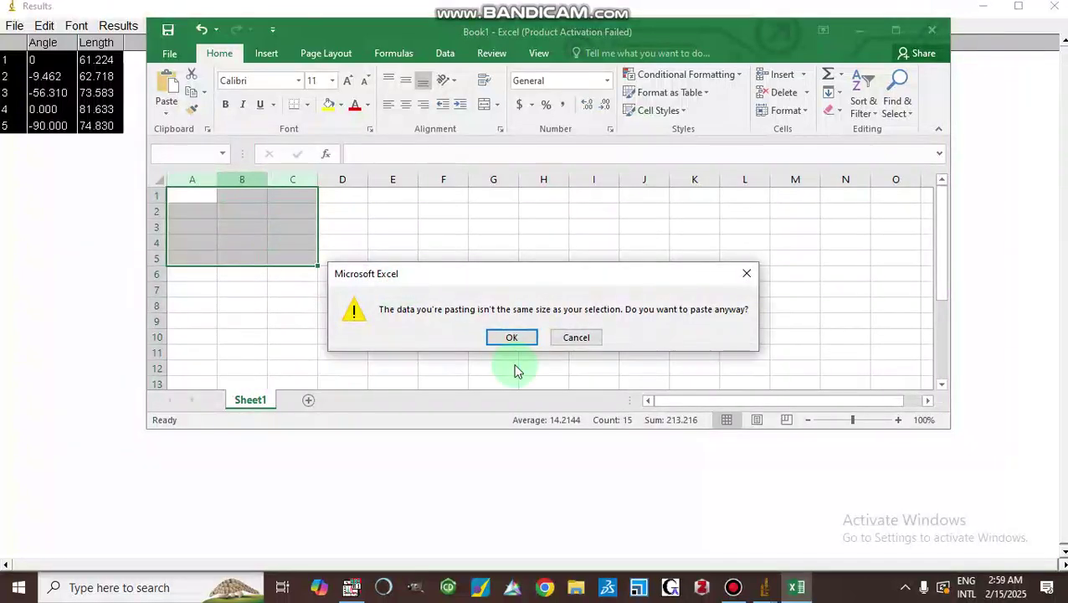
pyautogui.click(508, 337)
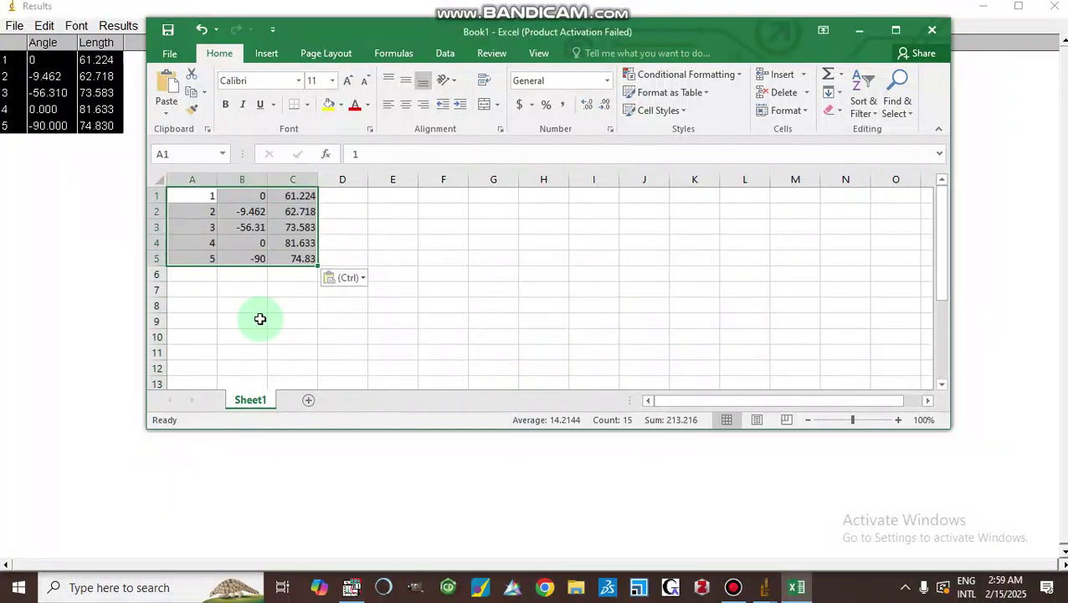
# Calculate the mean particle length in cell C6 with the AVERAGE function over C1:C5 and minimize the workbook.
pyautogui.click(291, 274)
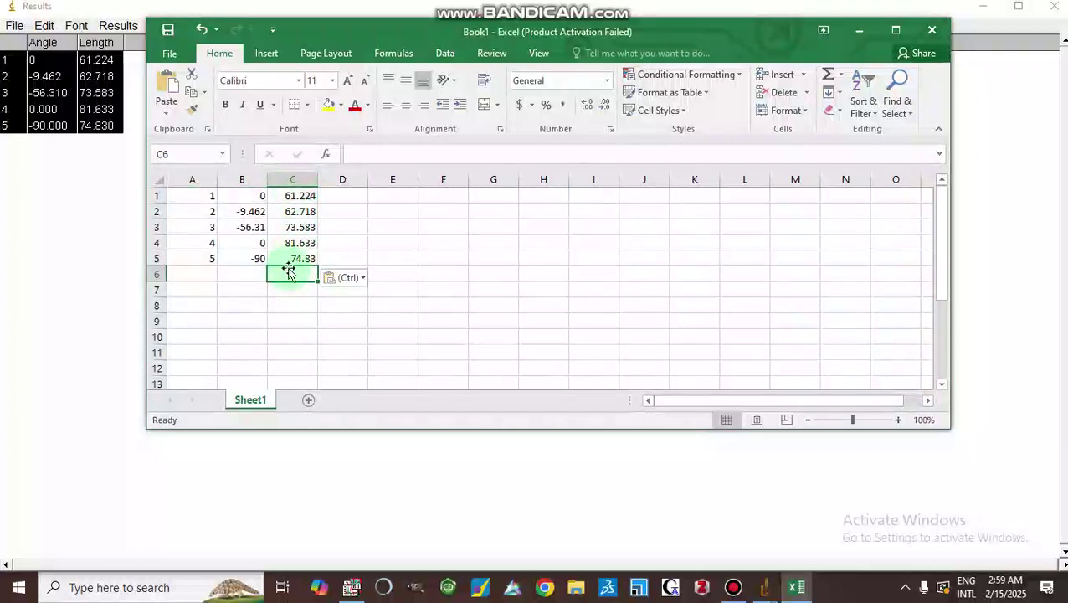
pyautogui.click(327, 155)
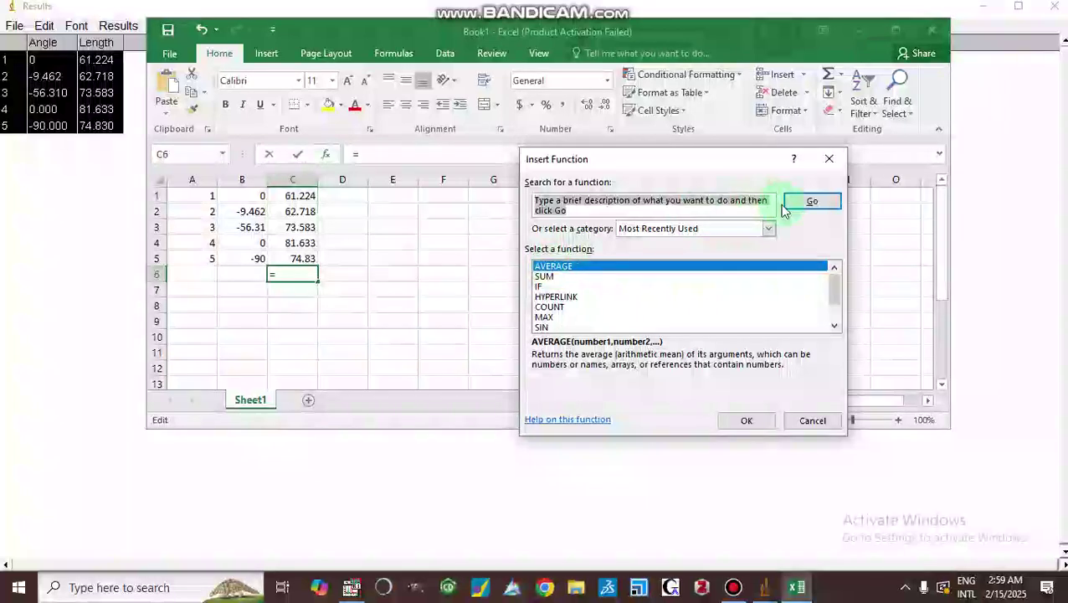
pyautogui.click(746, 419)
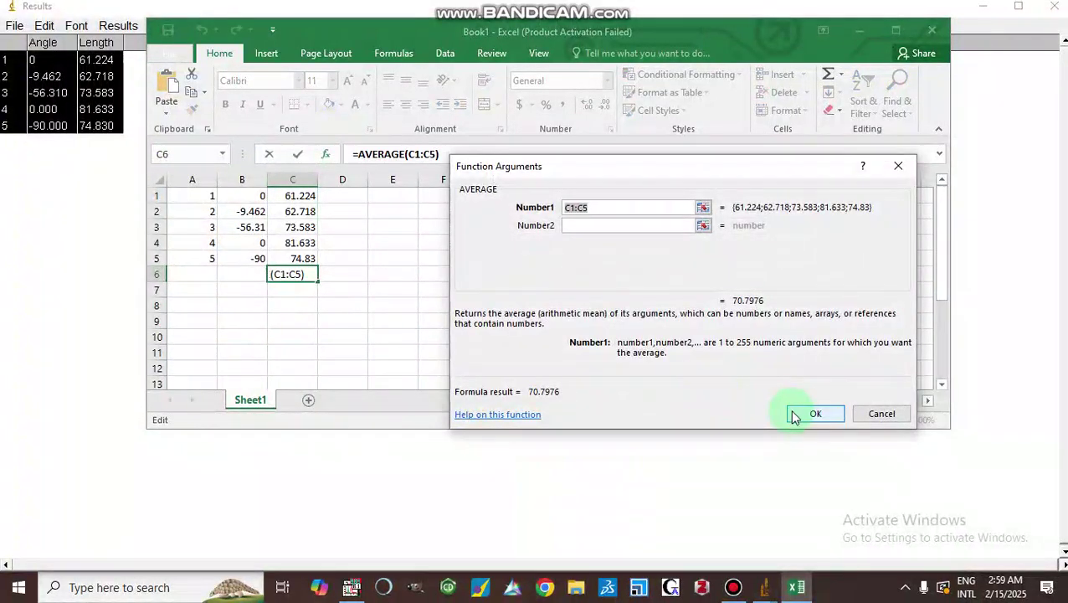
pyautogui.click(795, 413)
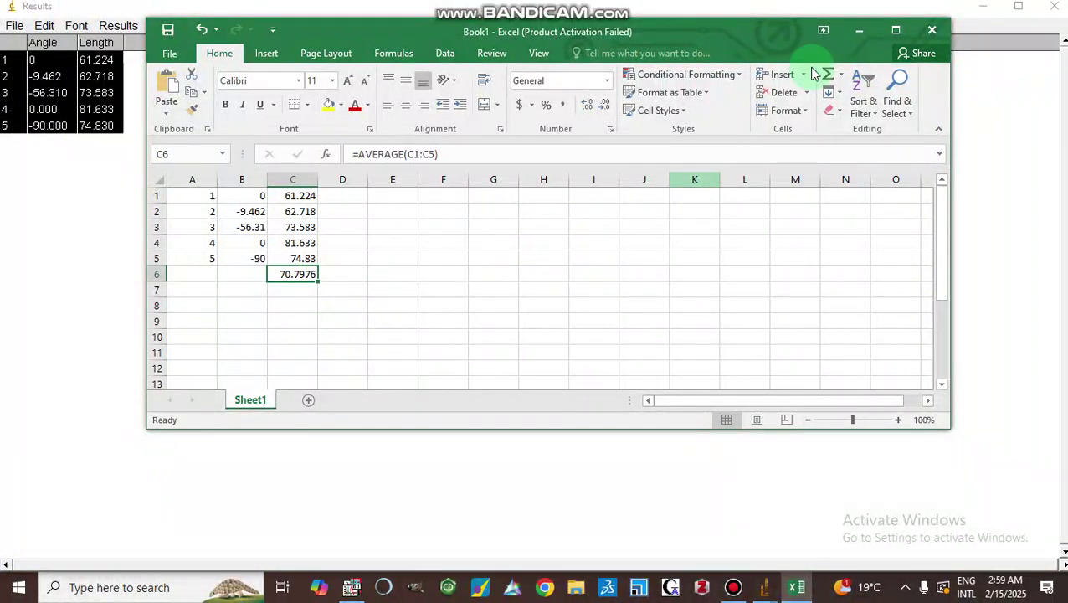
pyautogui.click(859, 37)
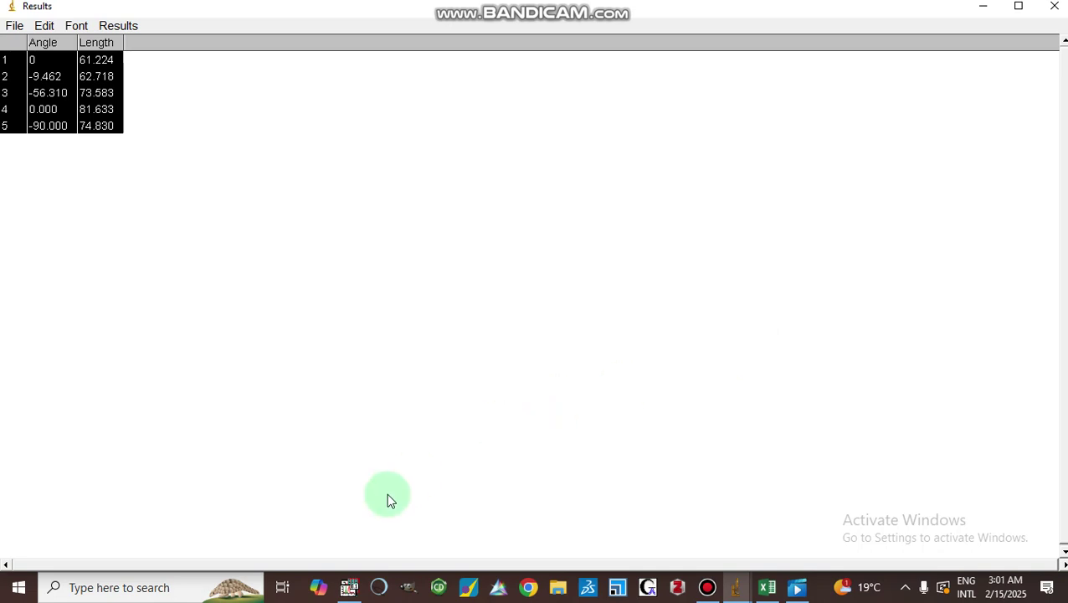
# Bring up OriginPro, copy column C from the Excel workbook and return to OriginPro's Data1 worksheet.
pyautogui.click(347, 592)
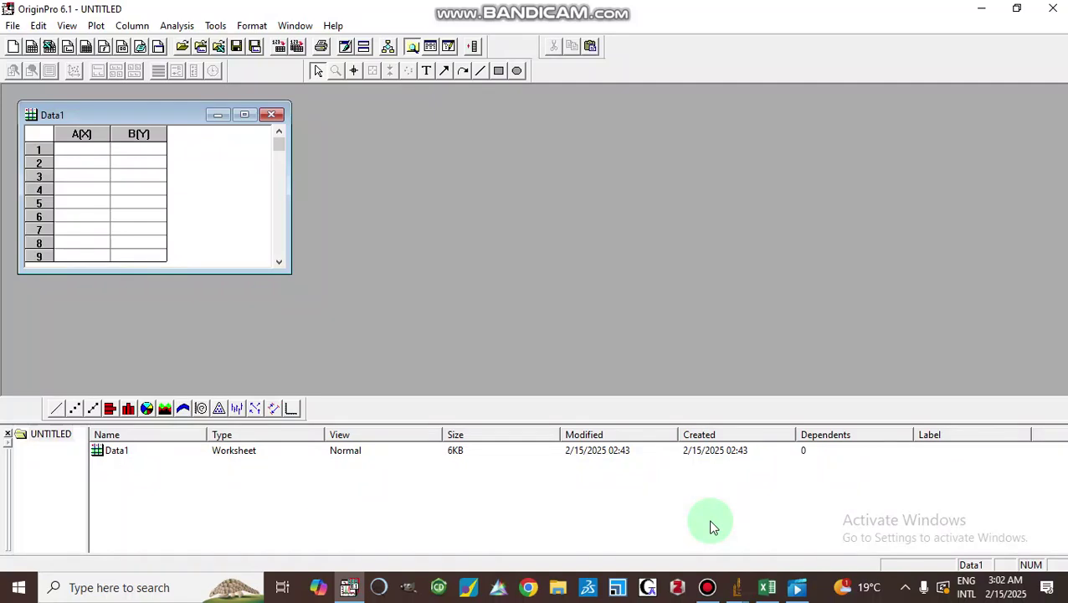
pyautogui.click(765, 588)
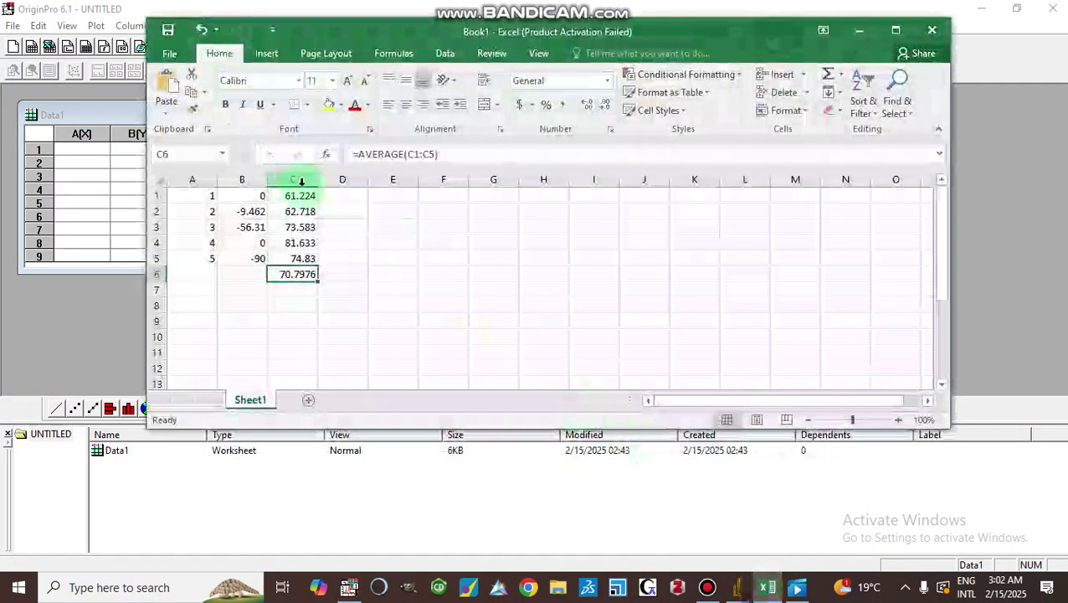
pyautogui.click(293, 179)
pyautogui.rightClick(293, 180)
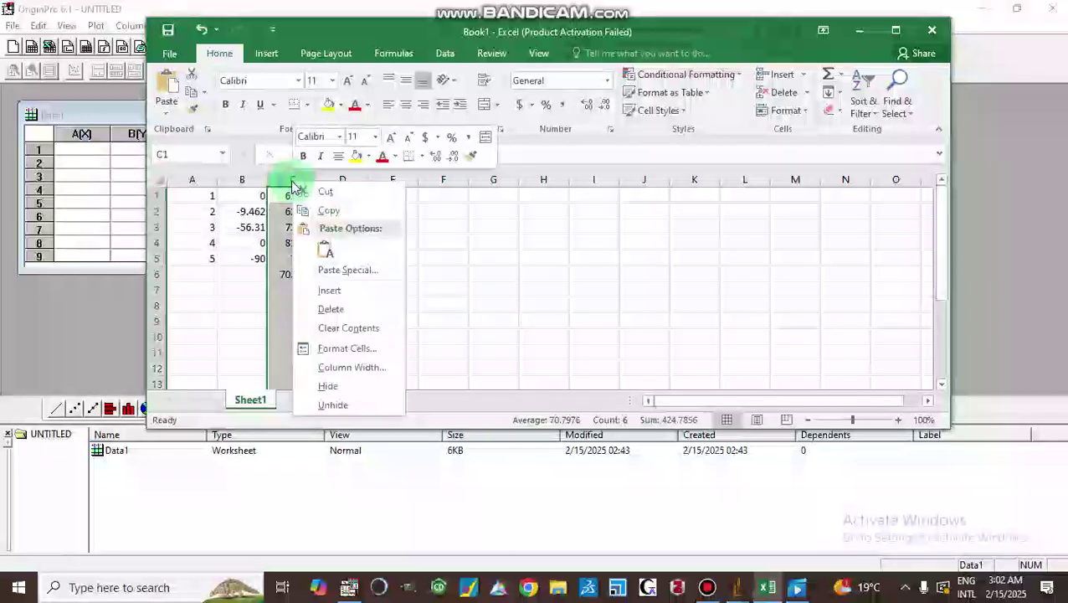
pyautogui.click(325, 210)
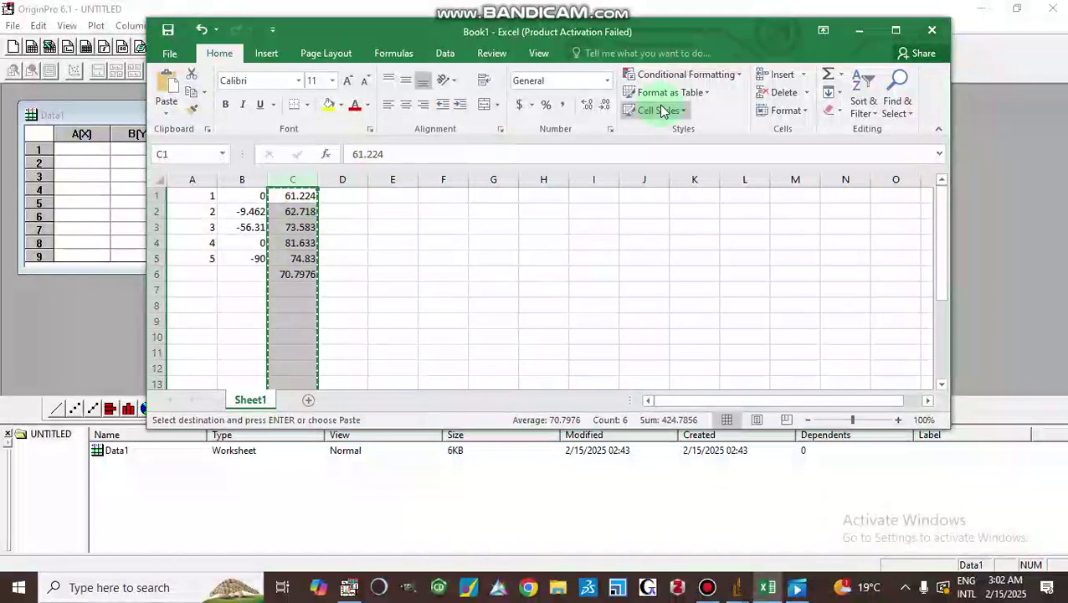
pyautogui.click(859, 30)
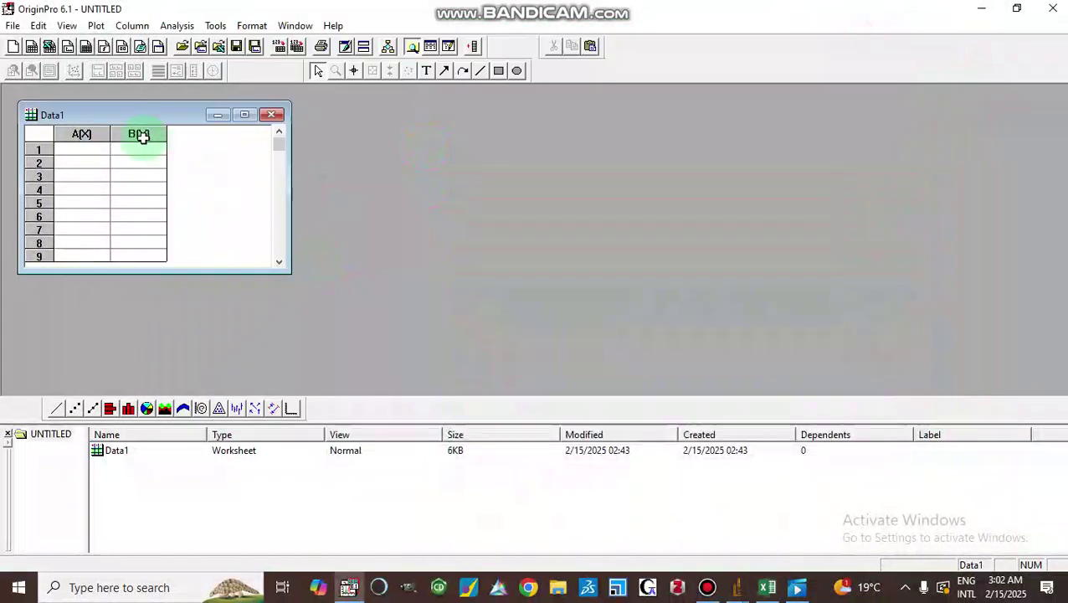
# Paste the copied lengths into column B(Y) of the Data1 worksheet.
pyautogui.click(134, 136)
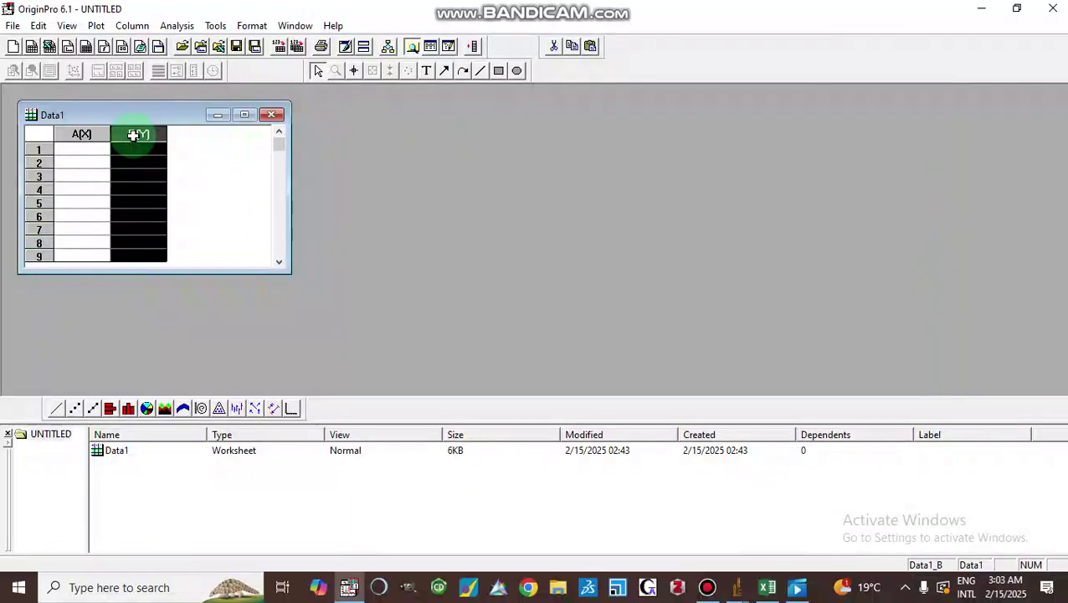
pyautogui.rightClick(134, 136)
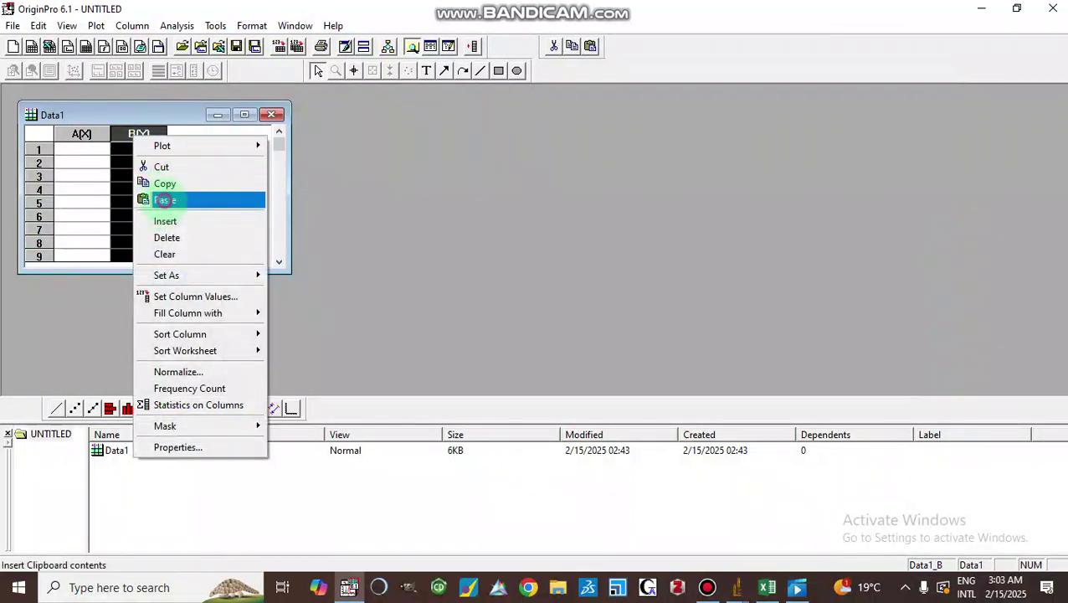
pyautogui.click(164, 200)
# Delete the pasted mean value from row 6 of column B(Y) in the Data1 worksheet.
pyautogui.click(134, 217)
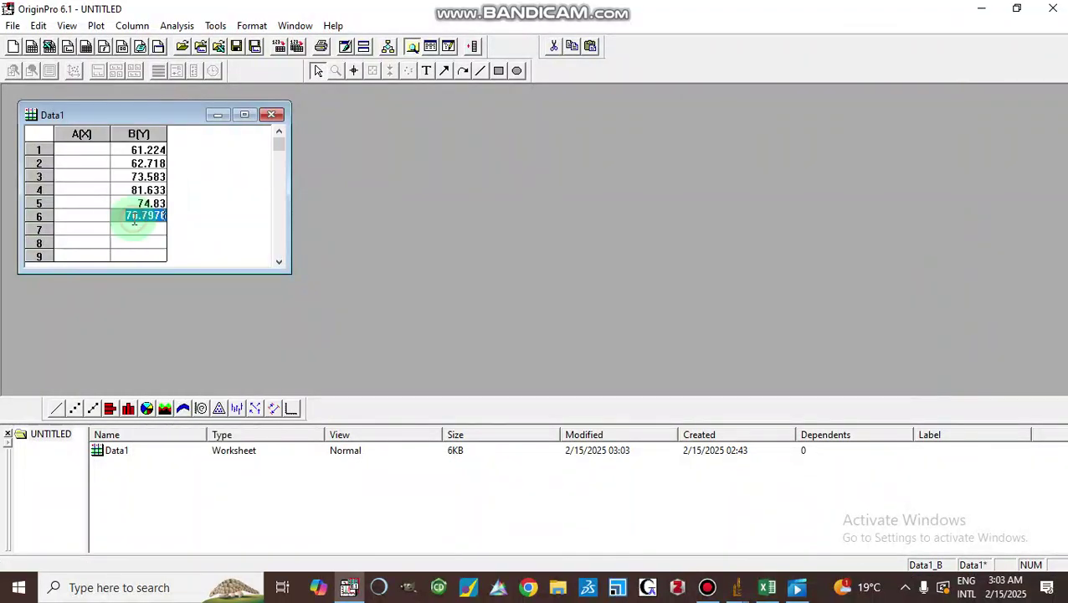
pyautogui.moveTo(134, 221); pyautogui.dragTo(125, 217)
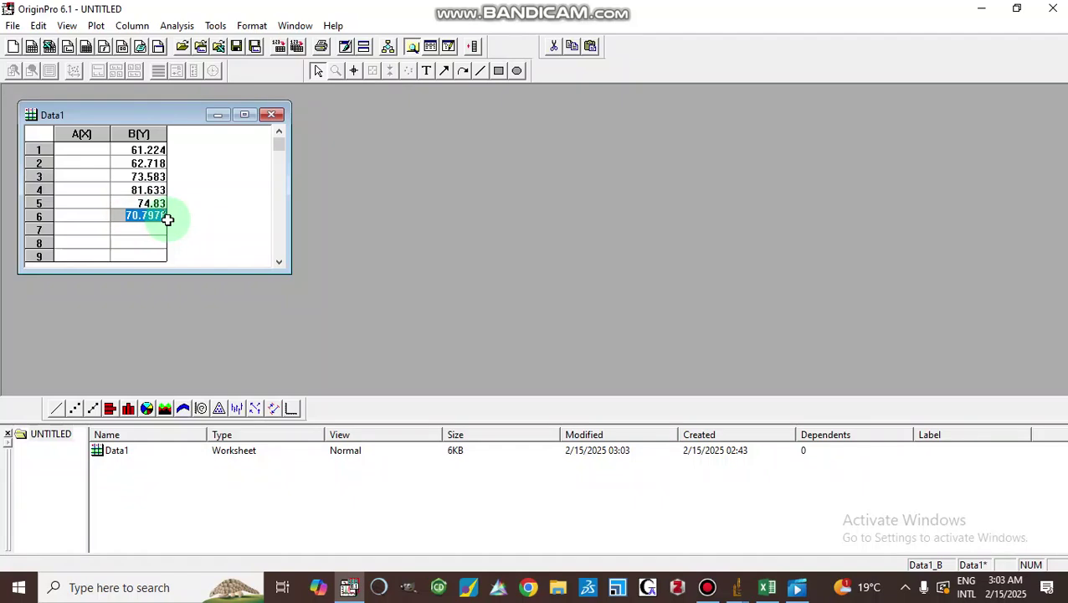
pyautogui.press('Delete')
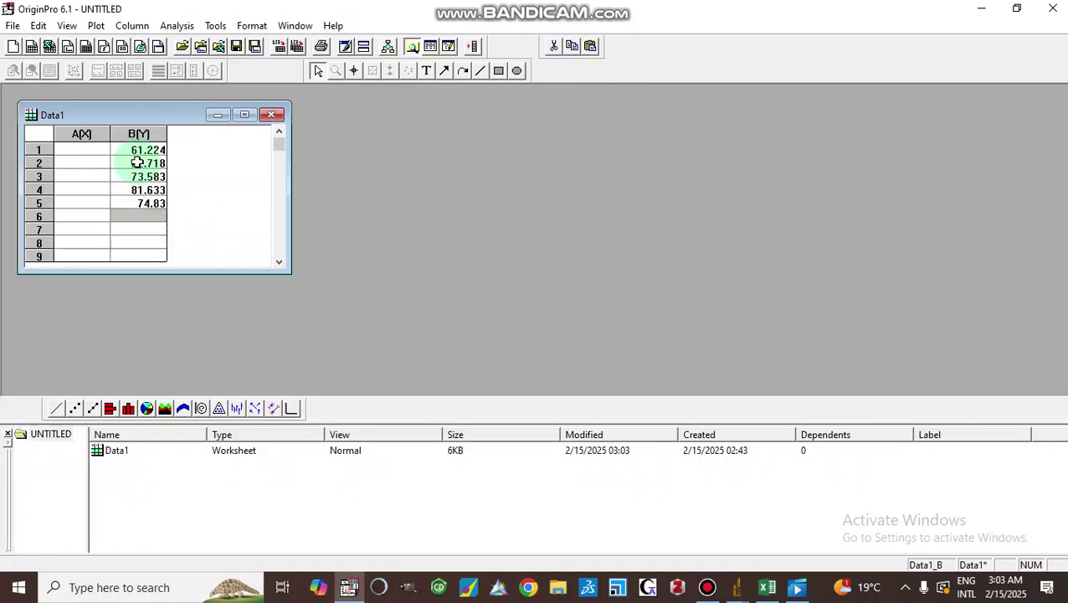
# Plot column B(Y) as a statistical Histogram and move the graph window clear of the Data1 worksheet.
pyautogui.click(130, 134)
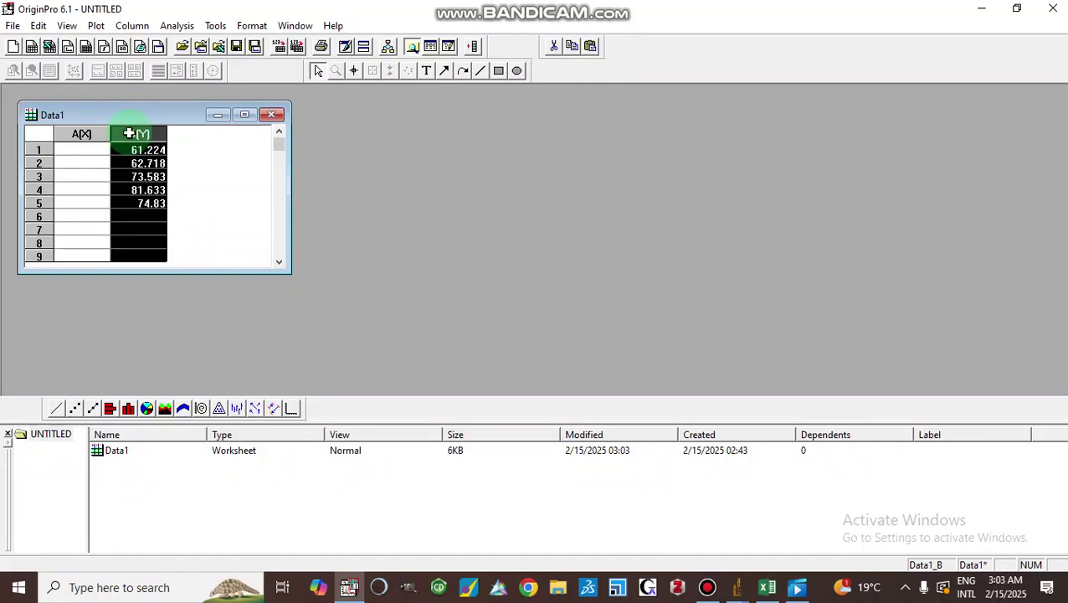
pyautogui.click(175, 26)
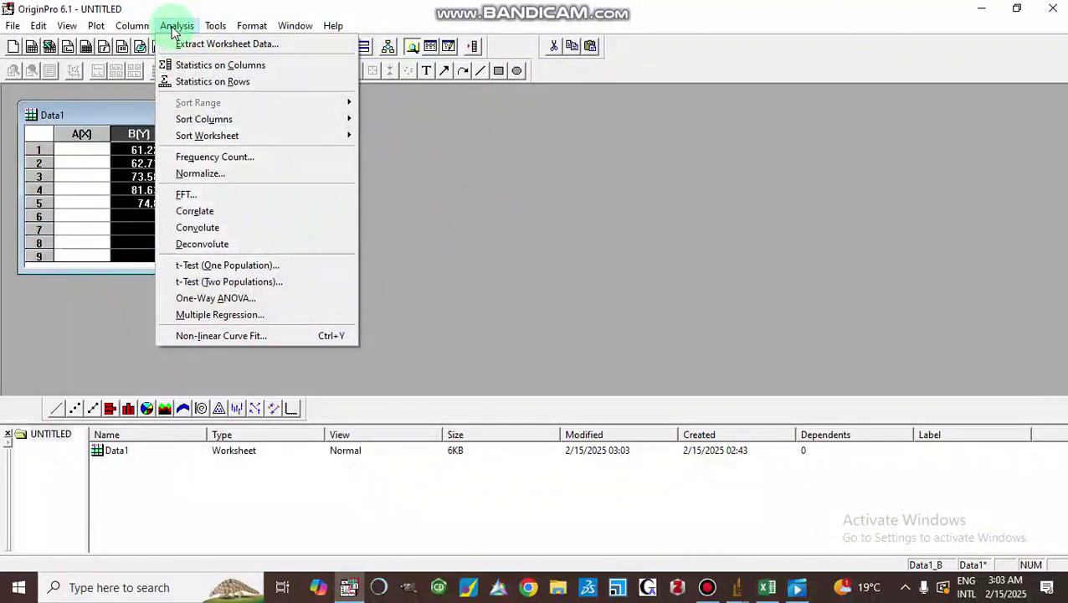
pyautogui.click(141, 26)
pyautogui.click(96, 26)
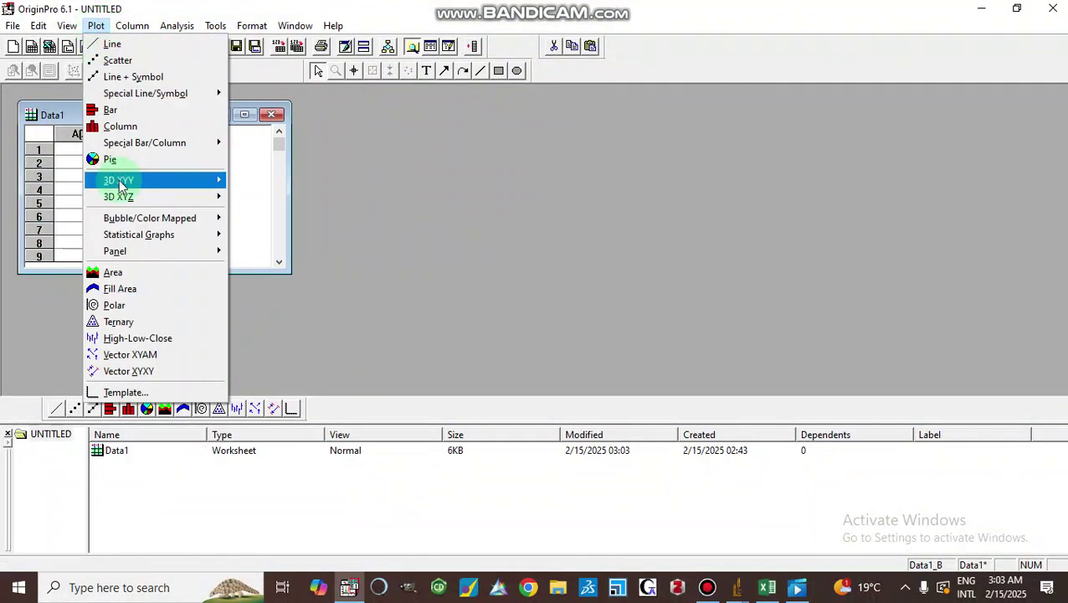
pyautogui.moveTo(134, 235)
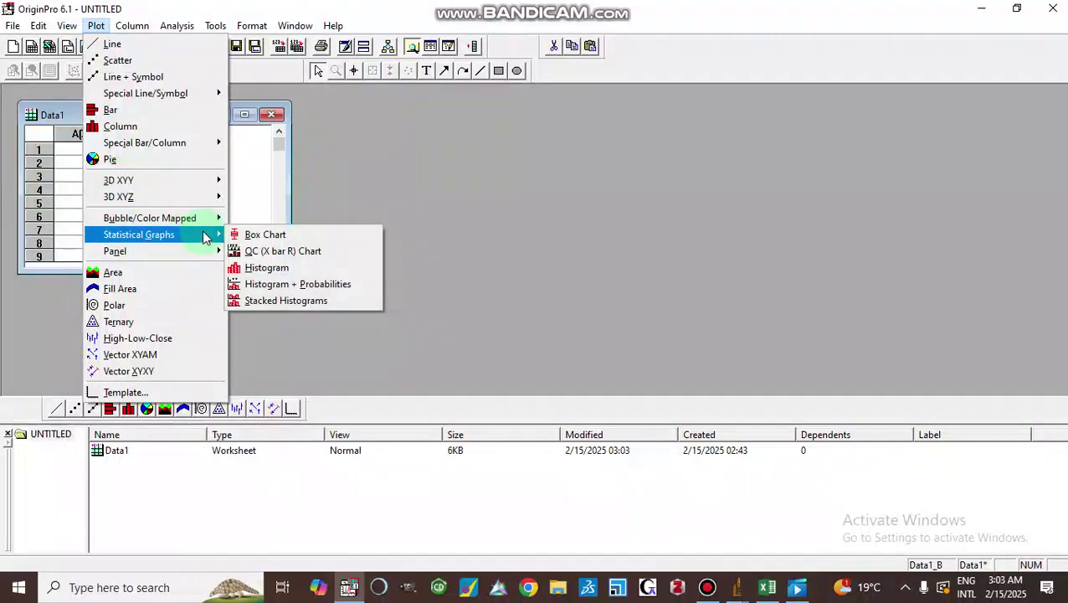
pyautogui.click(266, 269)
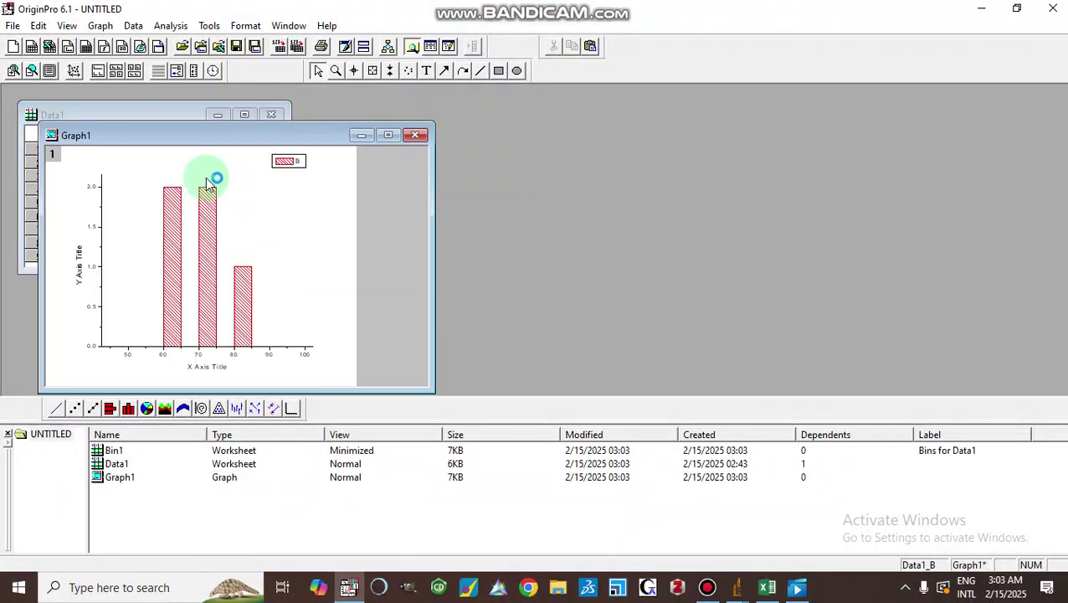
pyautogui.moveTo(191, 138); pyautogui.dragTo(494, 126)
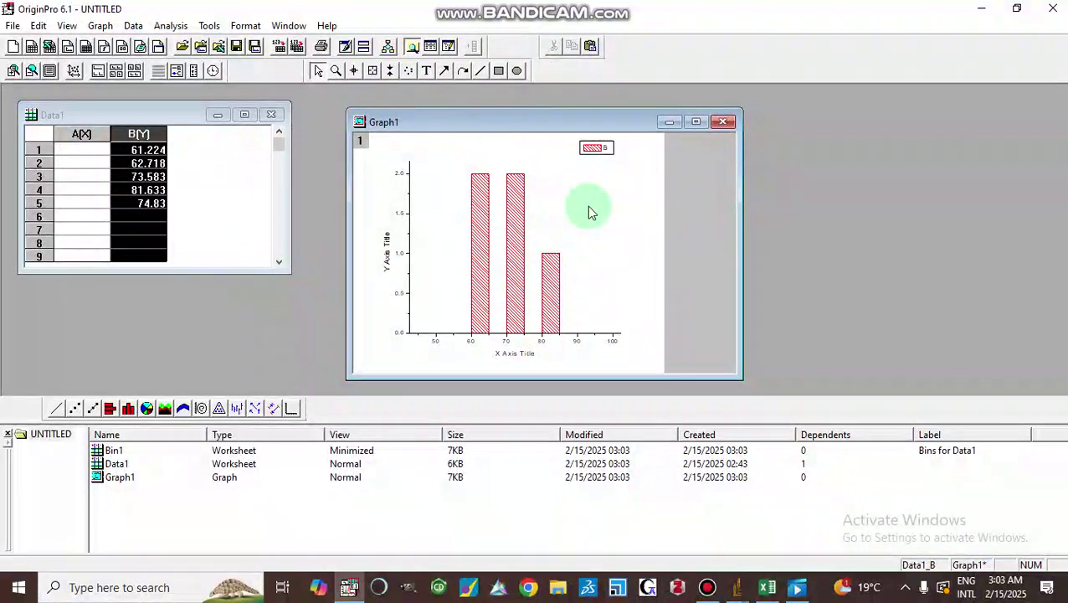
# Go to the histogram's bin worksheet and plot its BinX(X) and Counts1(Y) columns as a Line graph.
pyautogui.rightClick(549, 219)
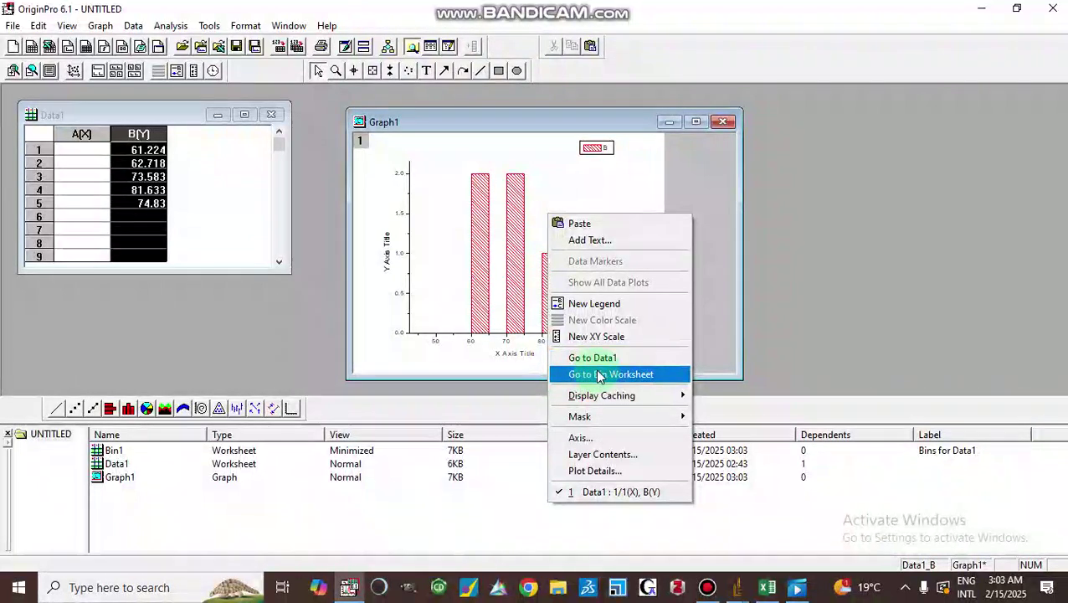
pyautogui.rightClick(556, 187)
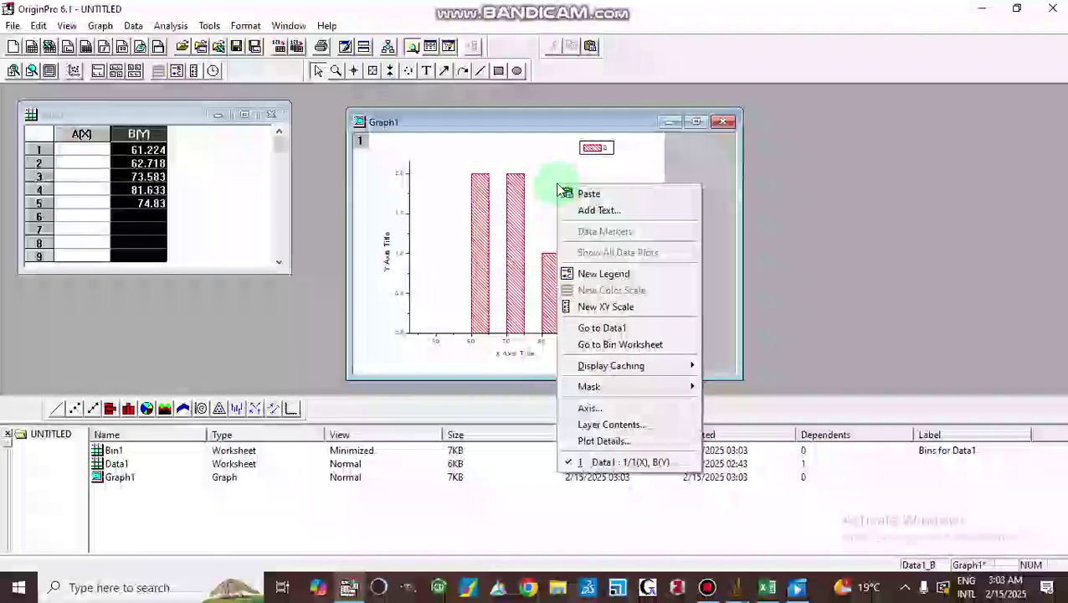
pyautogui.click(588, 344)
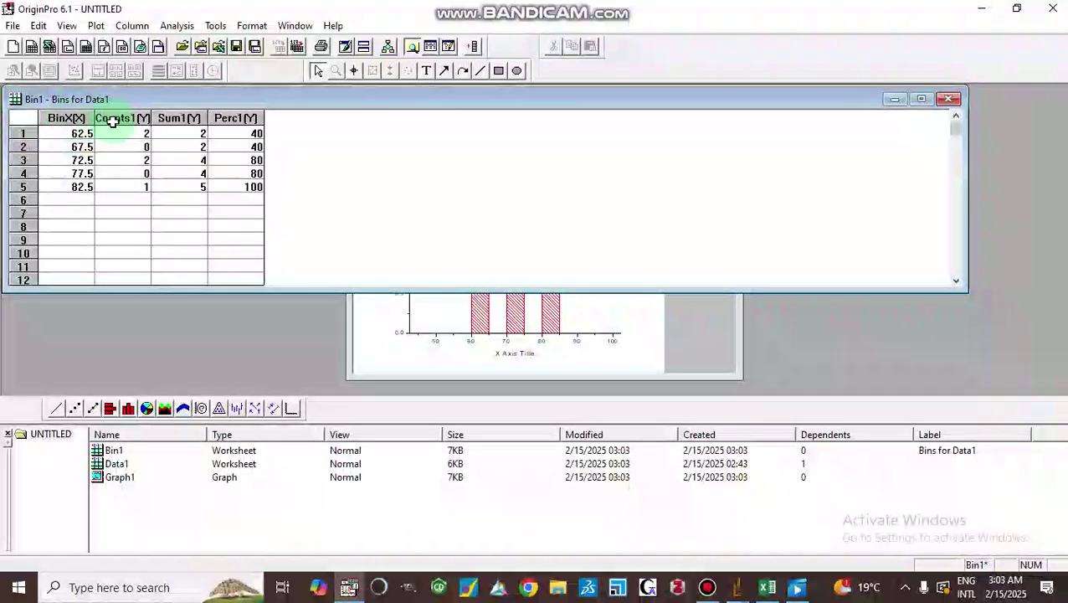
pyautogui.moveTo(74, 118); pyautogui.dragTo(112, 131)
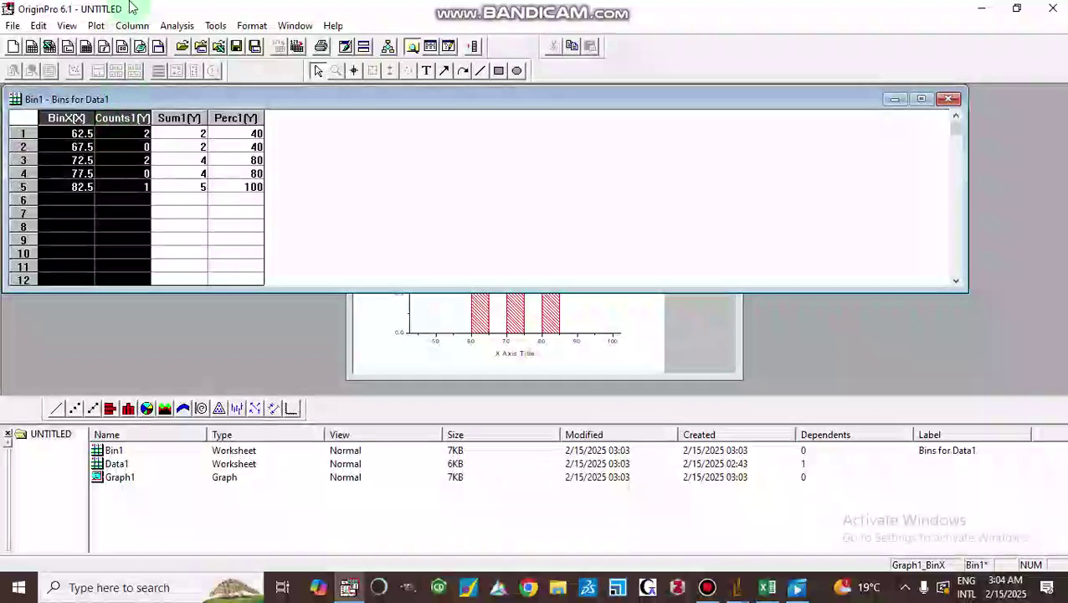
pyautogui.click(98, 26)
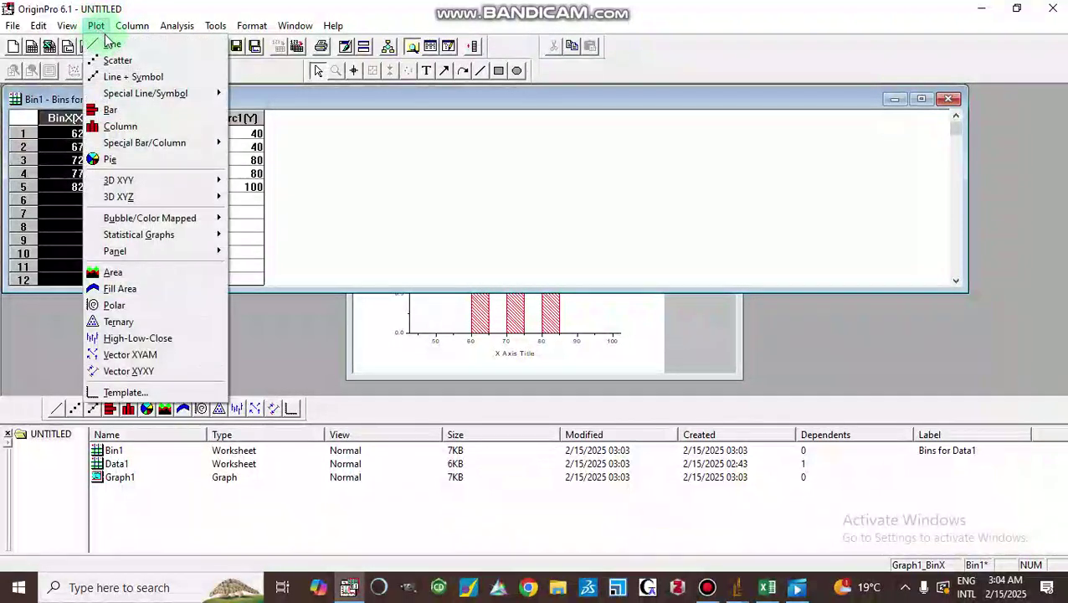
pyautogui.click(114, 47)
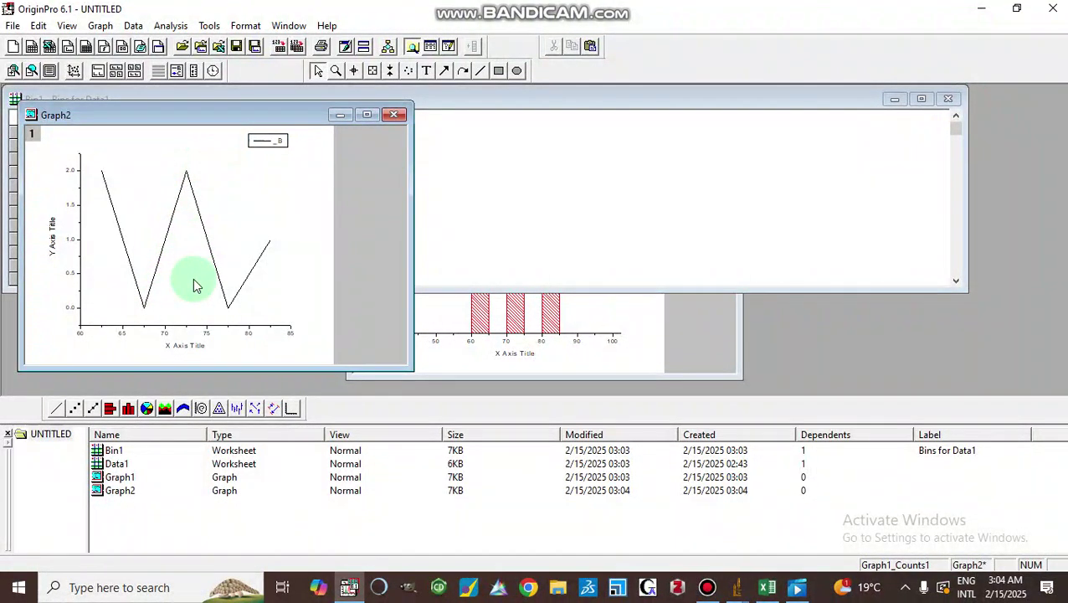
# Apply a Gaussian fit to the bin counts curve in the line graph.
pyautogui.click(167, 30)
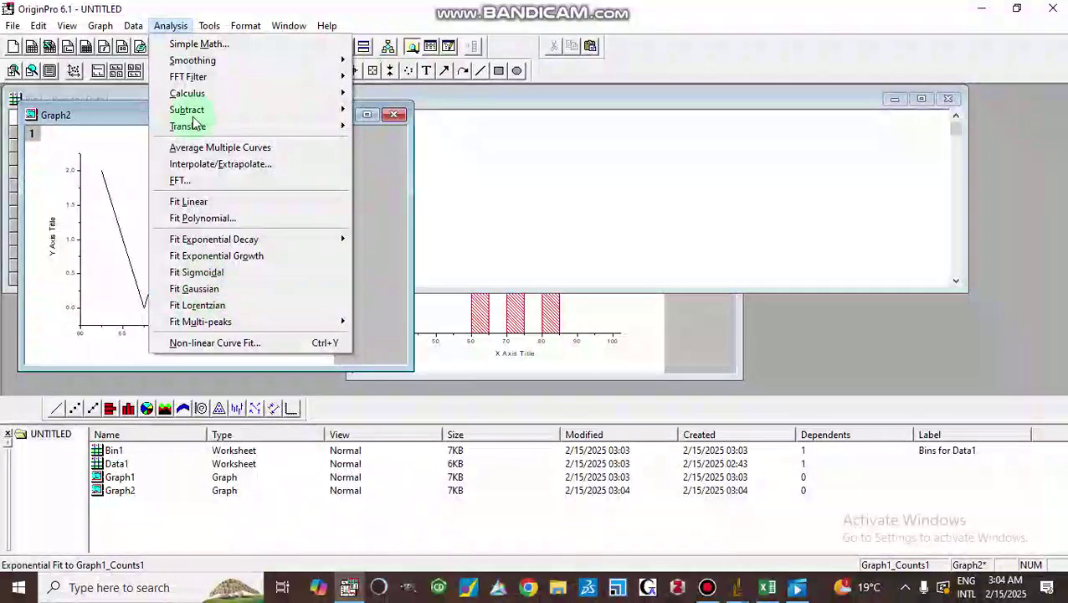
pyautogui.click(106, 168)
pyautogui.click(171, 25)
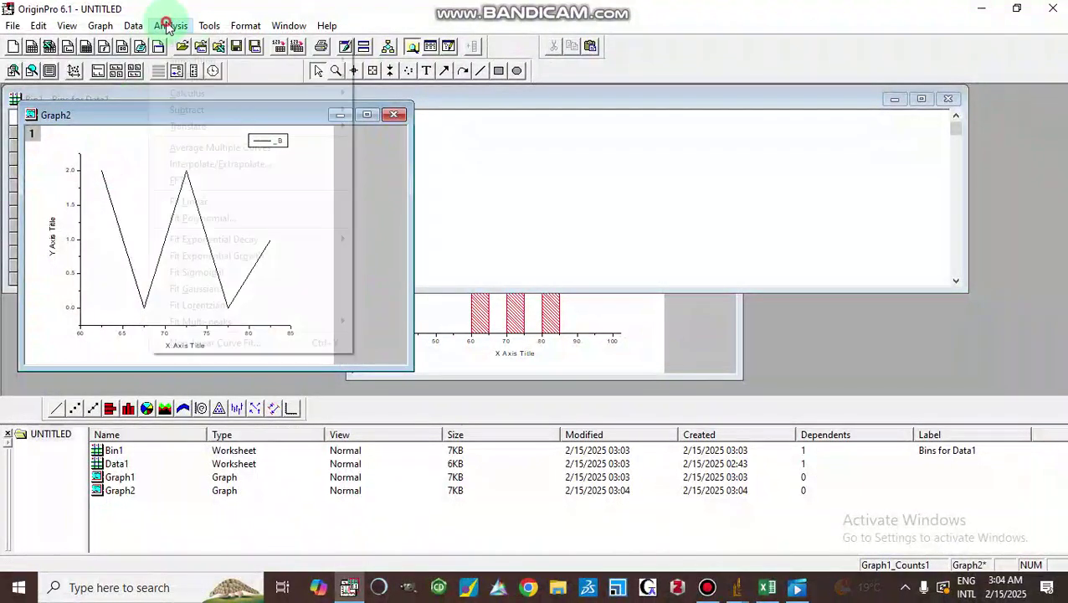
pyautogui.click(186, 293)
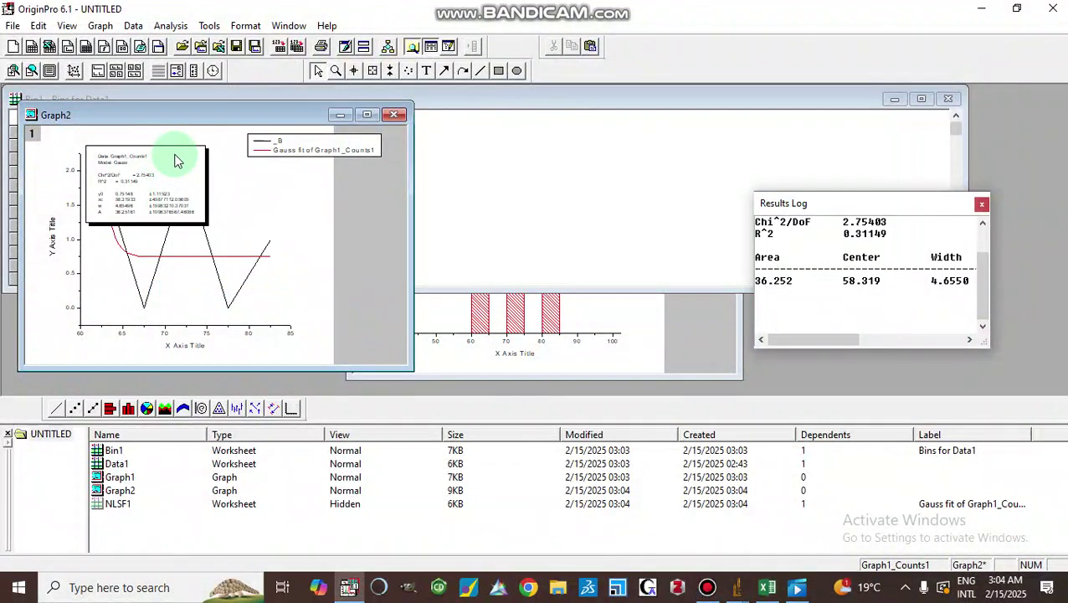
# Maximize the fitted graph, and move the fit parameter box off the curves and the Results Log closer to it.
pyautogui.moveTo(176, 162); pyautogui.dragTo(366, 195)
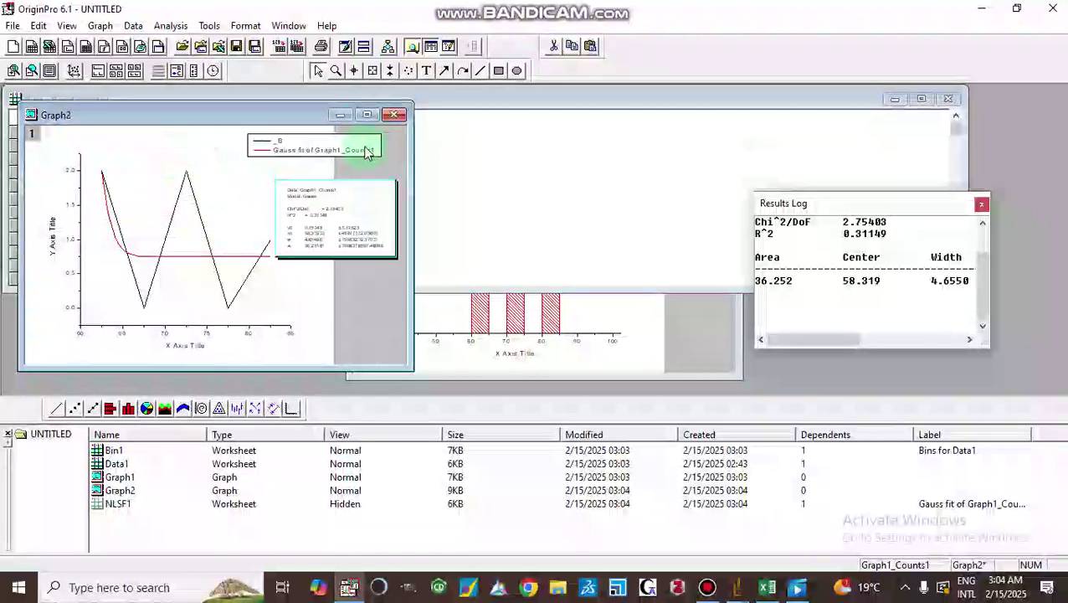
pyautogui.click(366, 117)
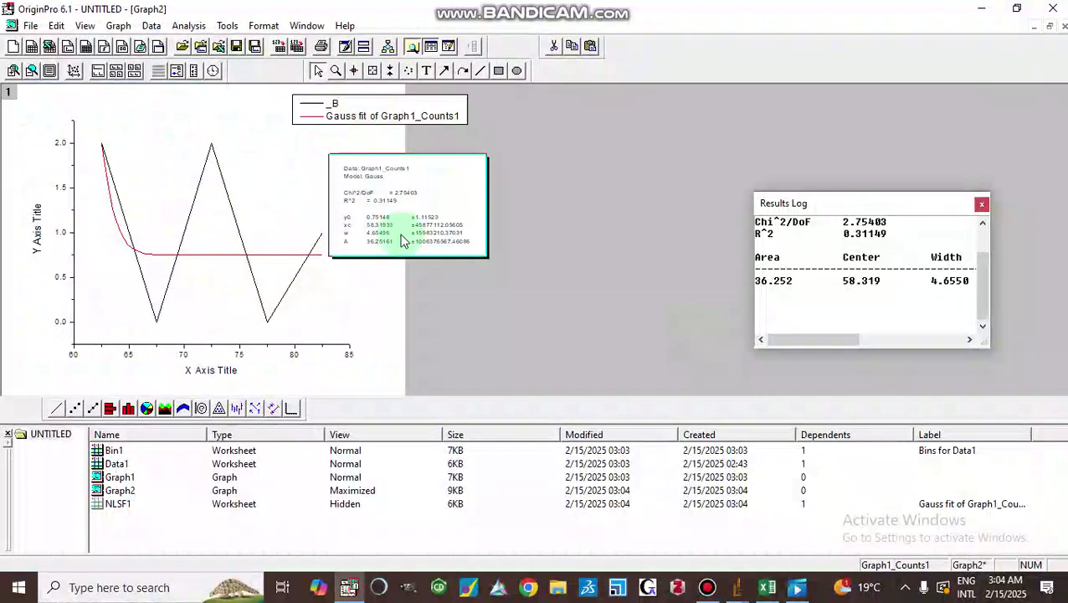
pyautogui.moveTo(436, 185); pyautogui.dragTo(488, 179)
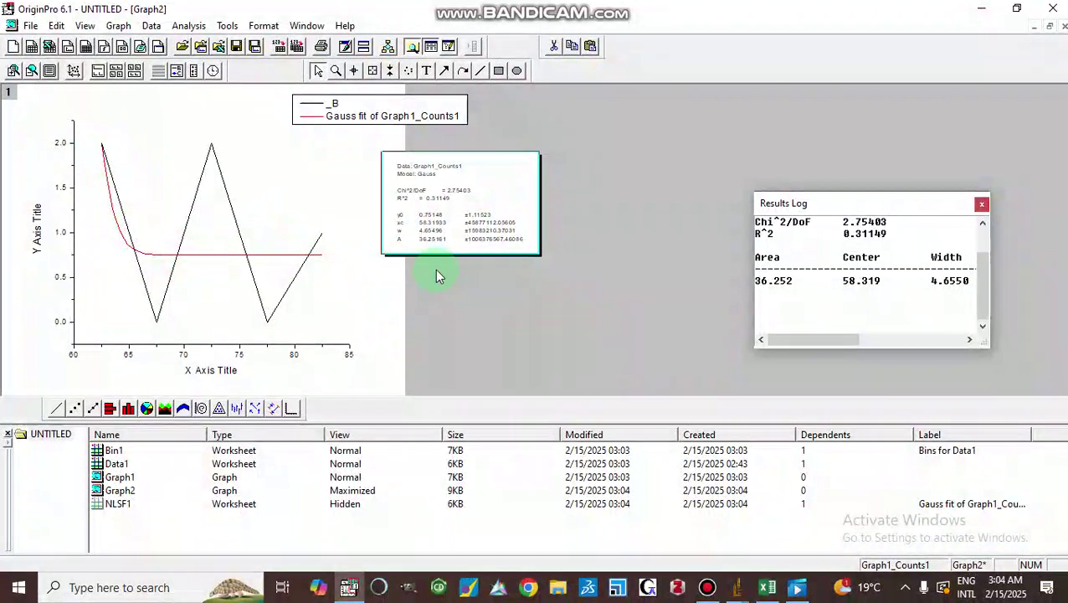
pyautogui.click(859, 204)
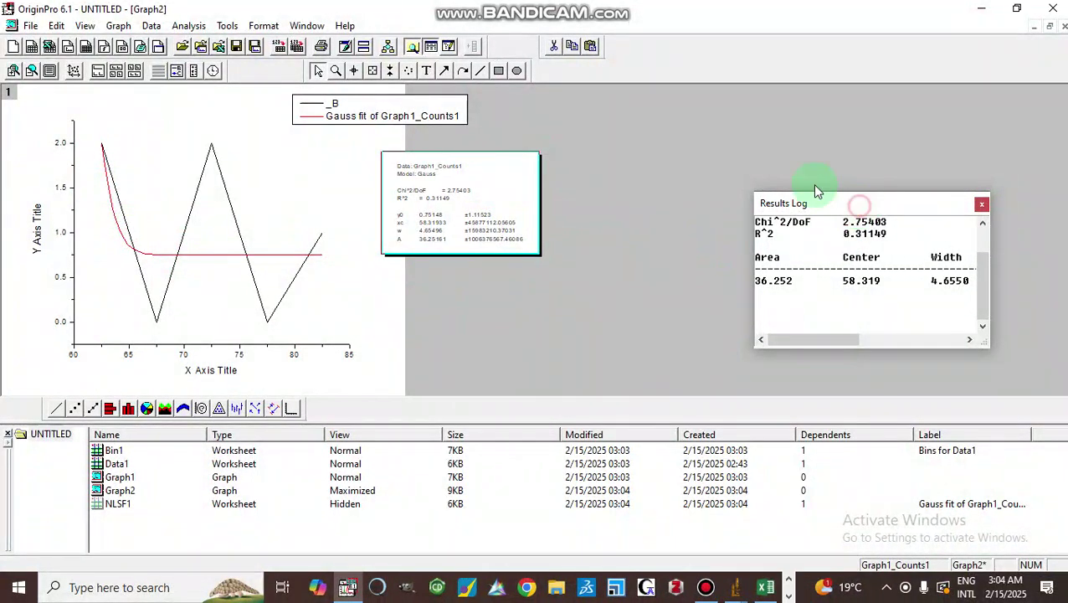
pyautogui.moveTo(725, 148); pyautogui.dragTo(726, 147)
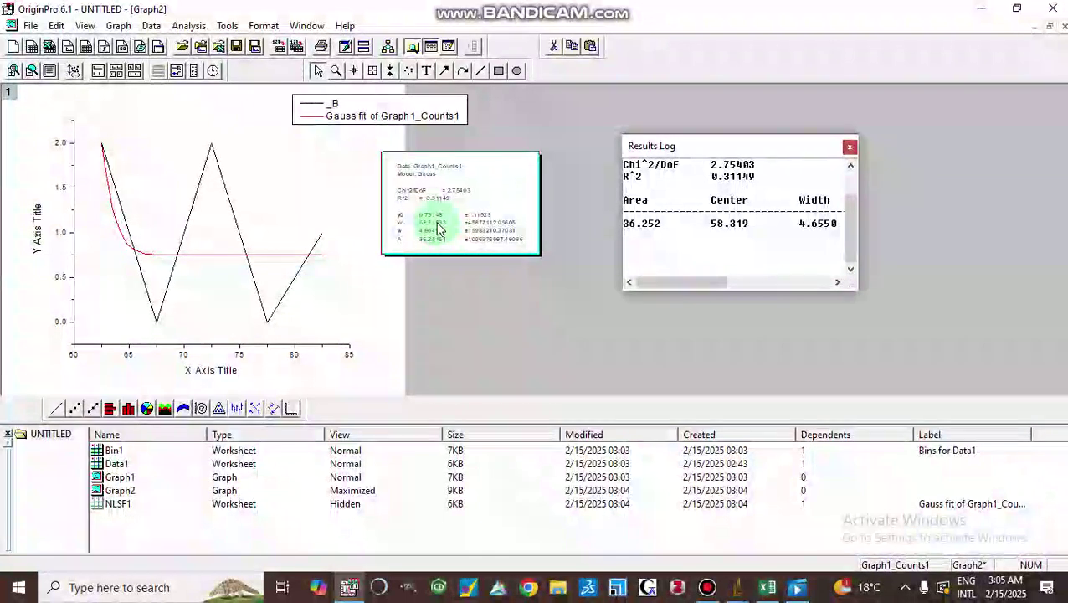
pyautogui.click(458, 293)
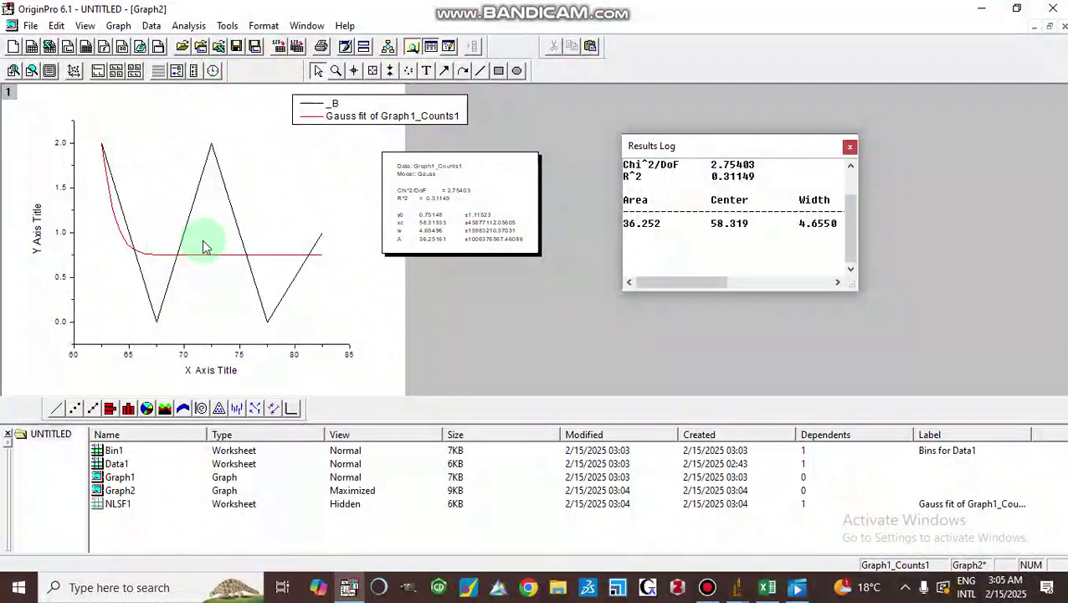
# Open the project Grapes.OPJ from E:\F Folder\BS research Fall2021 without saving the untitled project, to examine its Gaussian fit results.
pyautogui.click(31, 26)
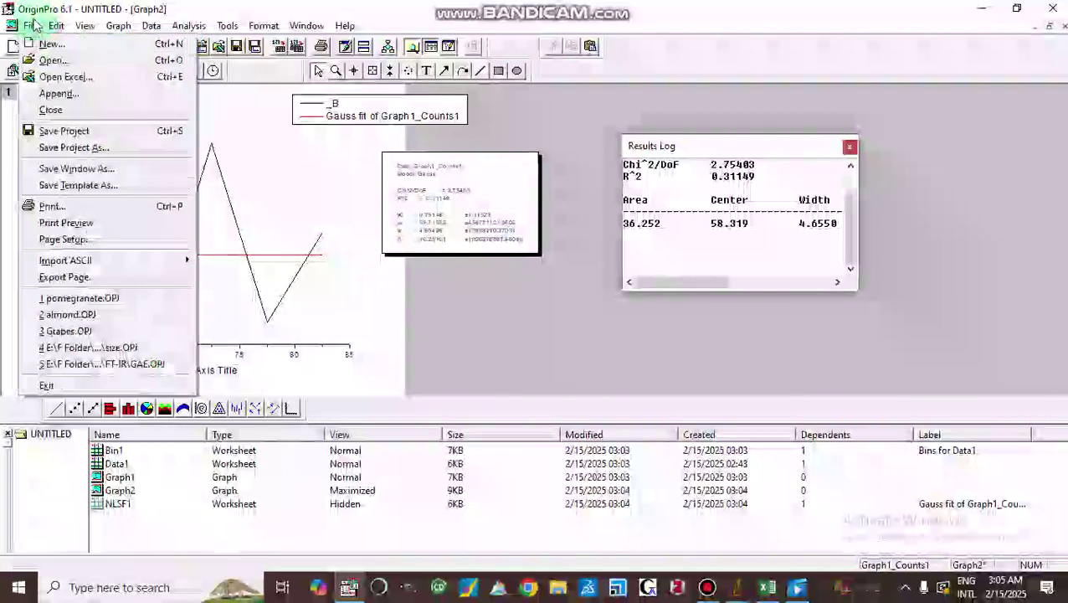
pyautogui.click(51, 60)
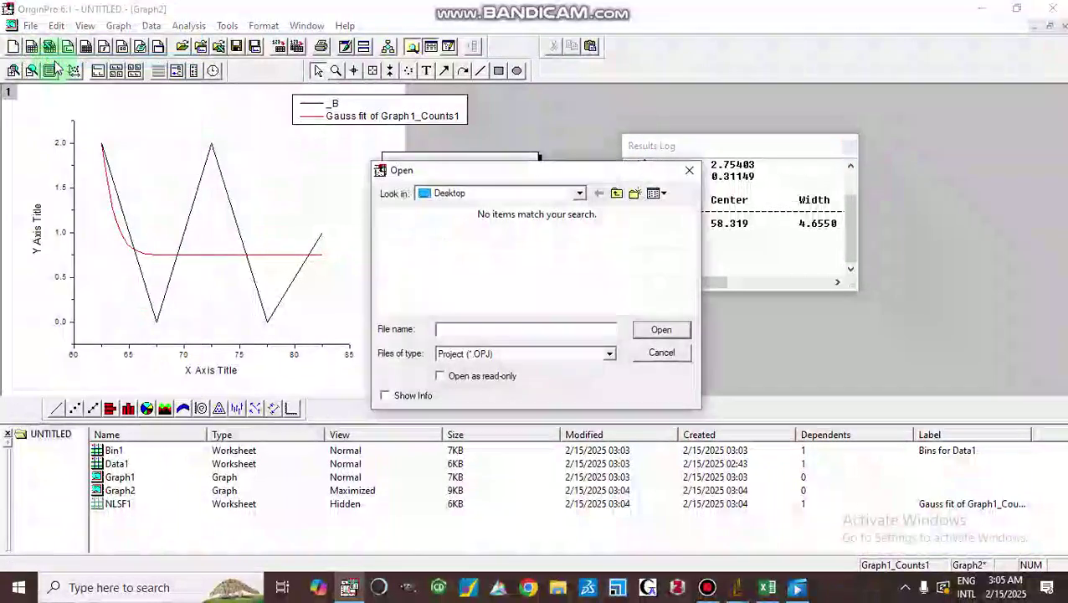
pyautogui.click(579, 195)
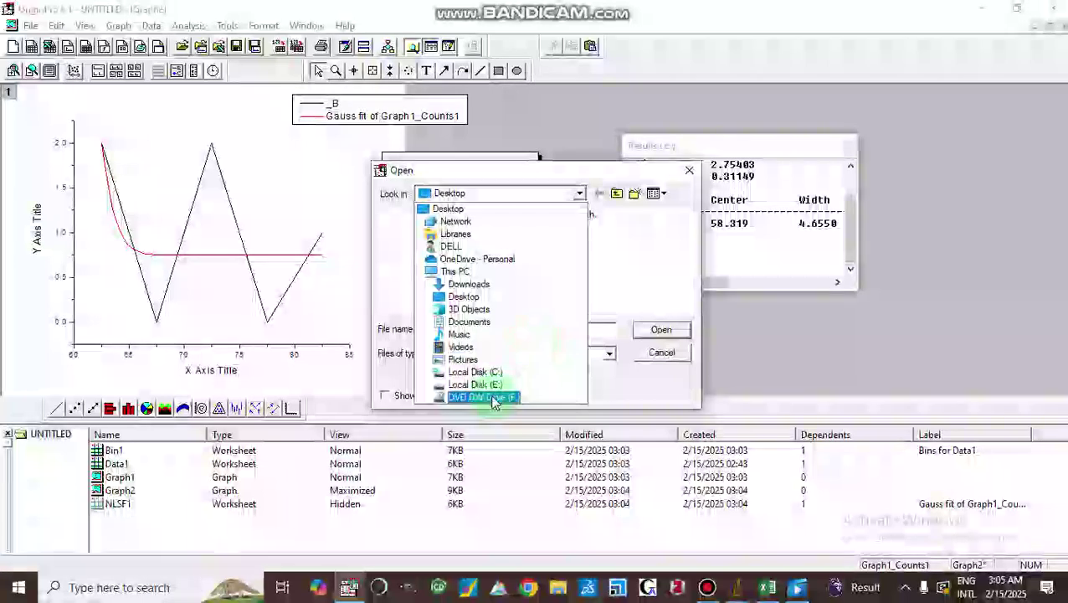
pyautogui.click(475, 384)
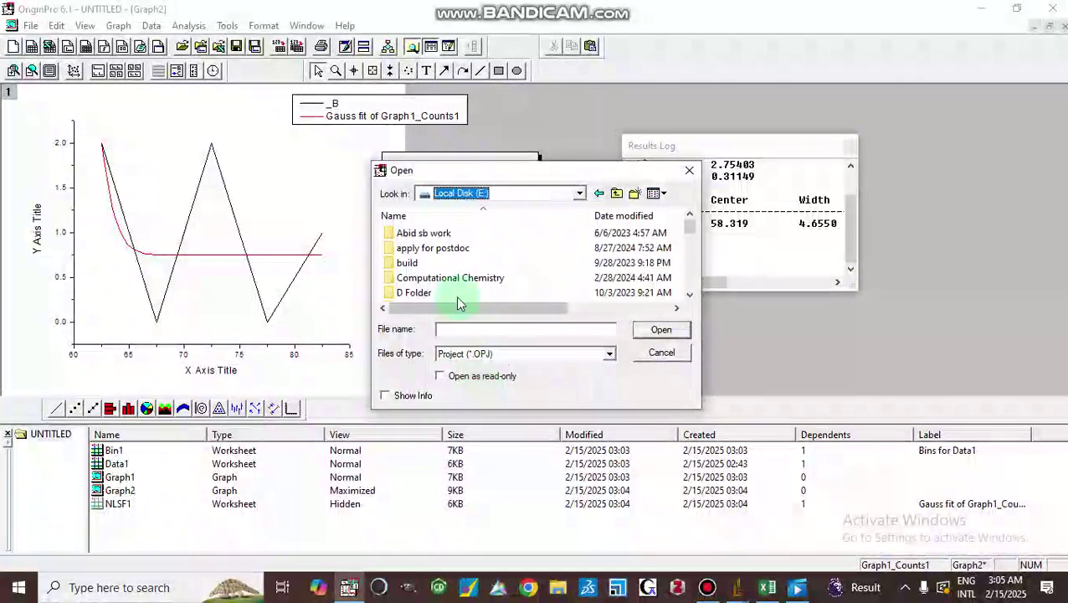
pyautogui.click(689, 236)
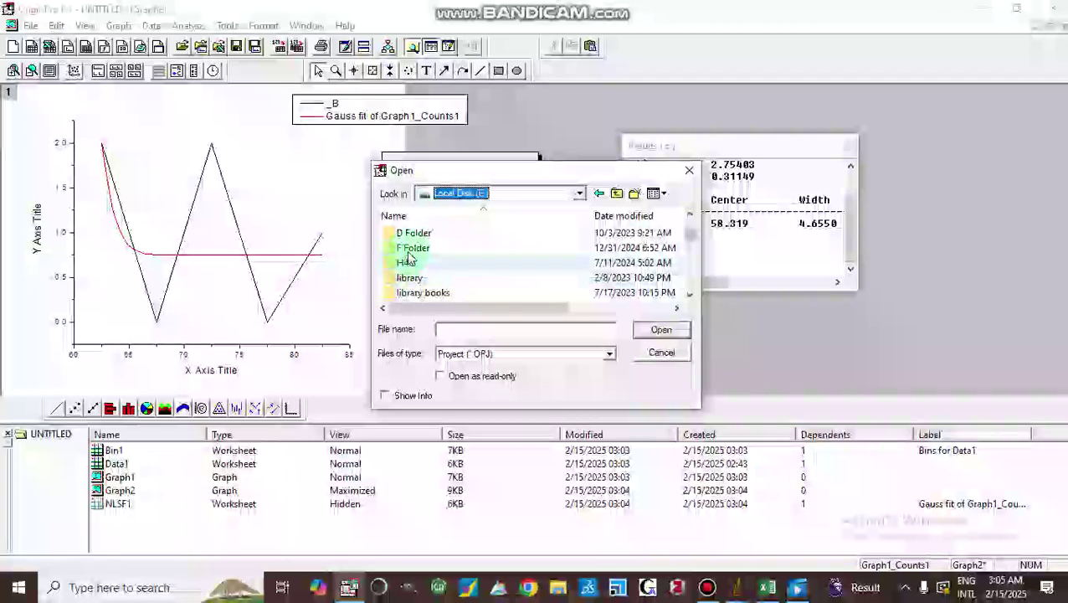
pyautogui.doubleClick(410, 247)
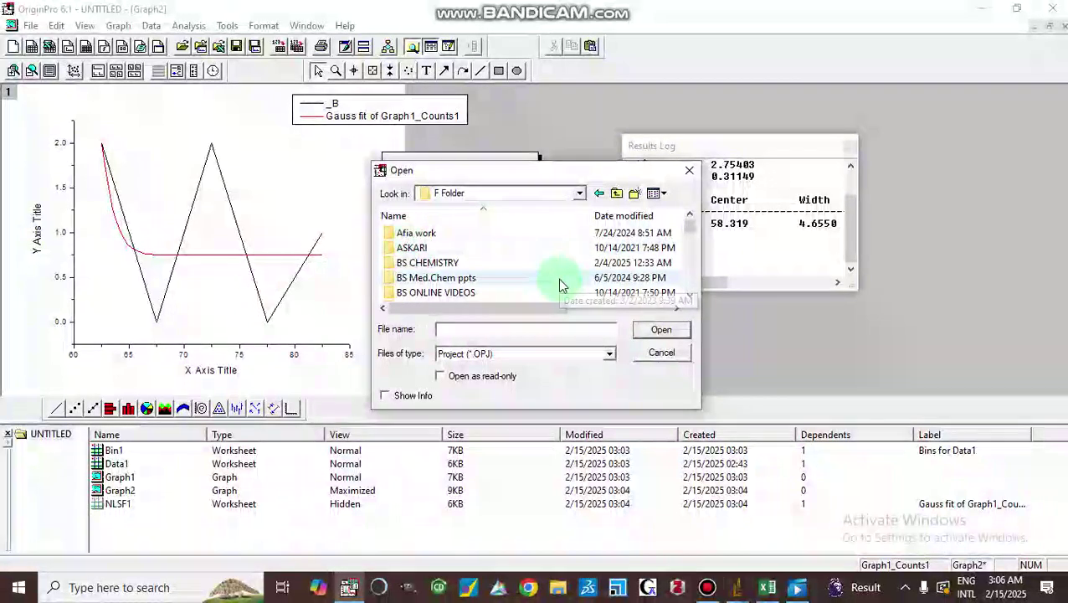
pyautogui.moveTo(690, 224); pyautogui.dragTo(692, 238)
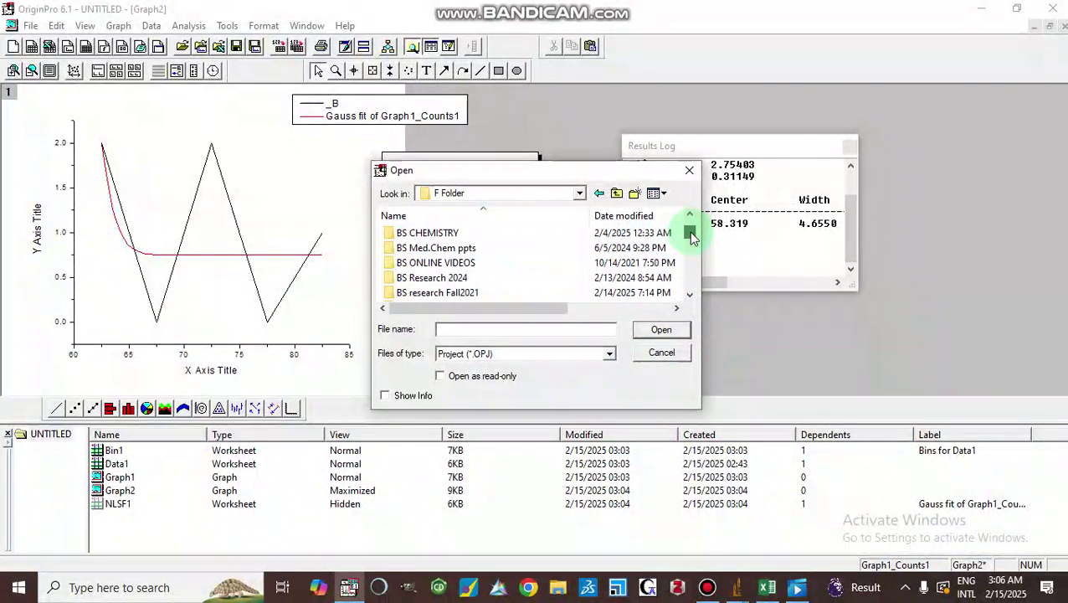
pyautogui.doubleClick(439, 293)
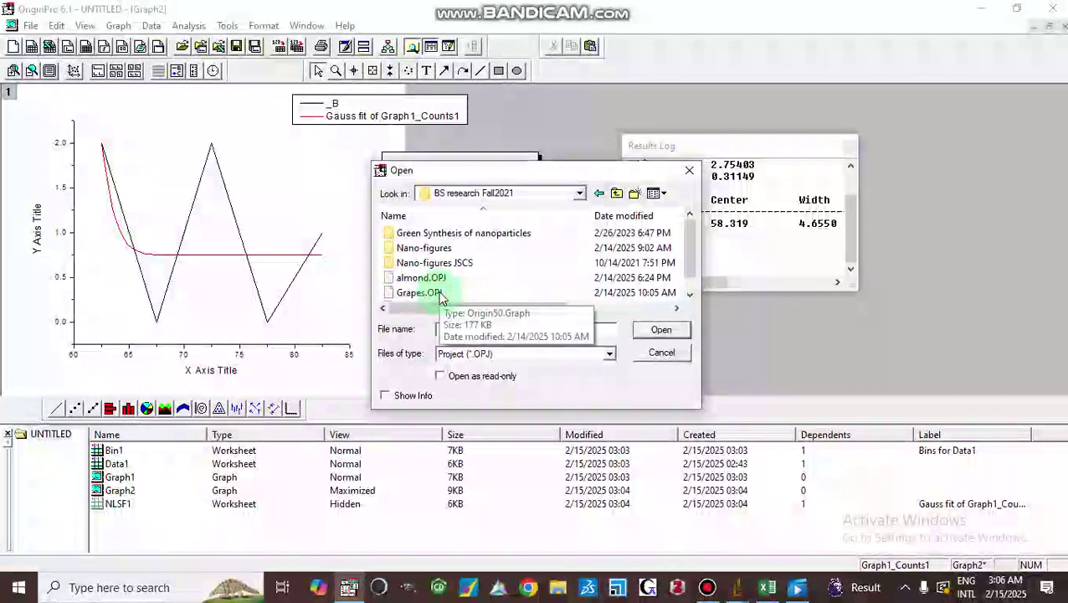
pyautogui.doubleClick(411, 295)
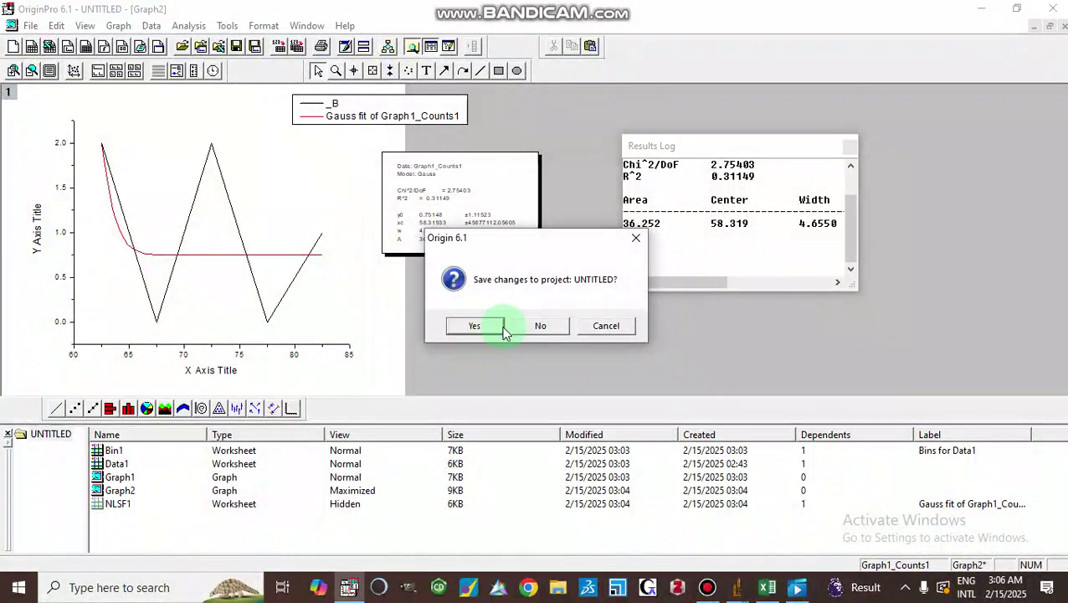
pyautogui.click(537, 328)
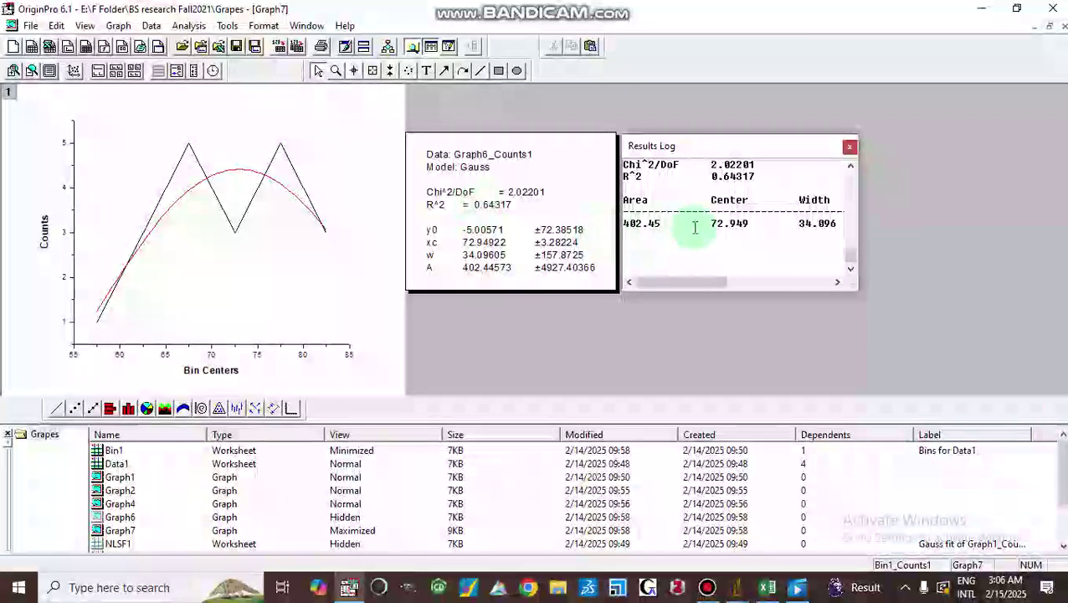
pyautogui.click(726, 228)
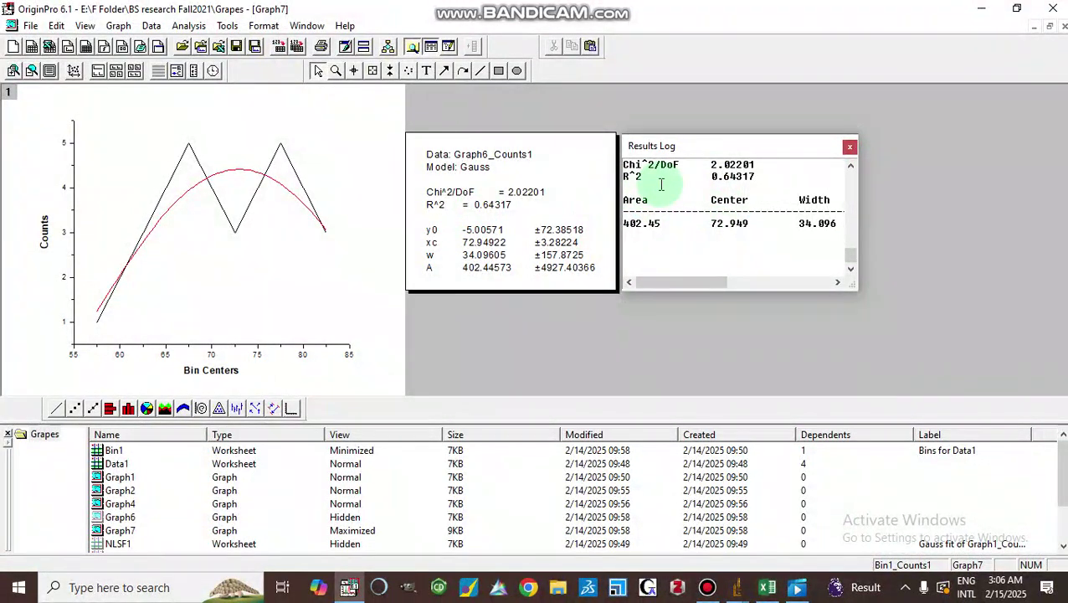
pyautogui.moveTo(661, 184); pyautogui.dragTo(768, 179)
pyautogui.click(423, 242)
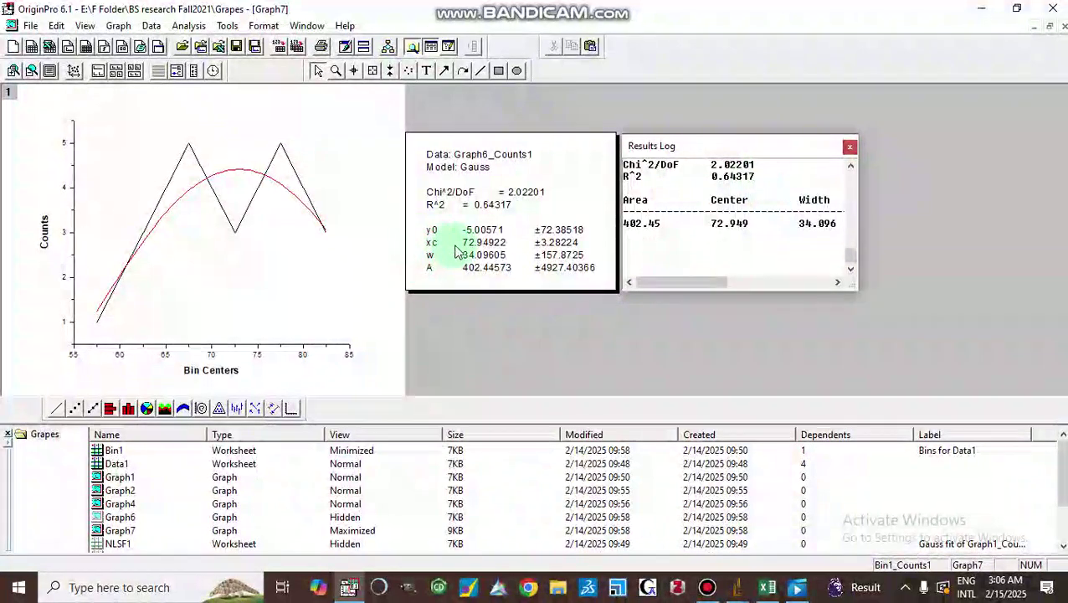
pyautogui.moveTo(457, 251); pyautogui.dragTo(489, 251)
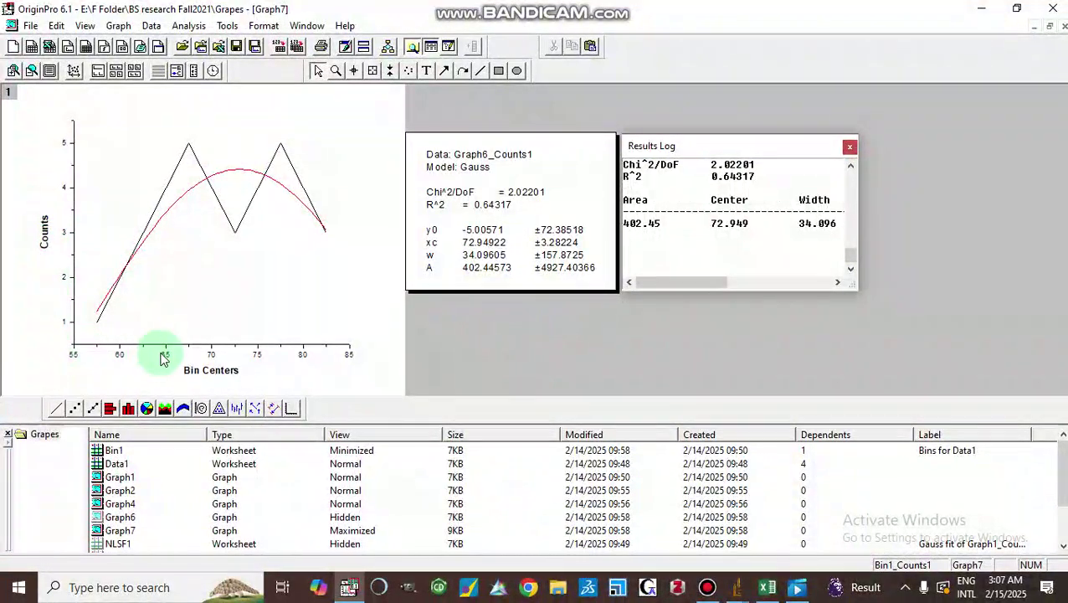
# Set the line width of the red Gaussian fit curve to 3.
pyautogui.doubleClick(183, 191)
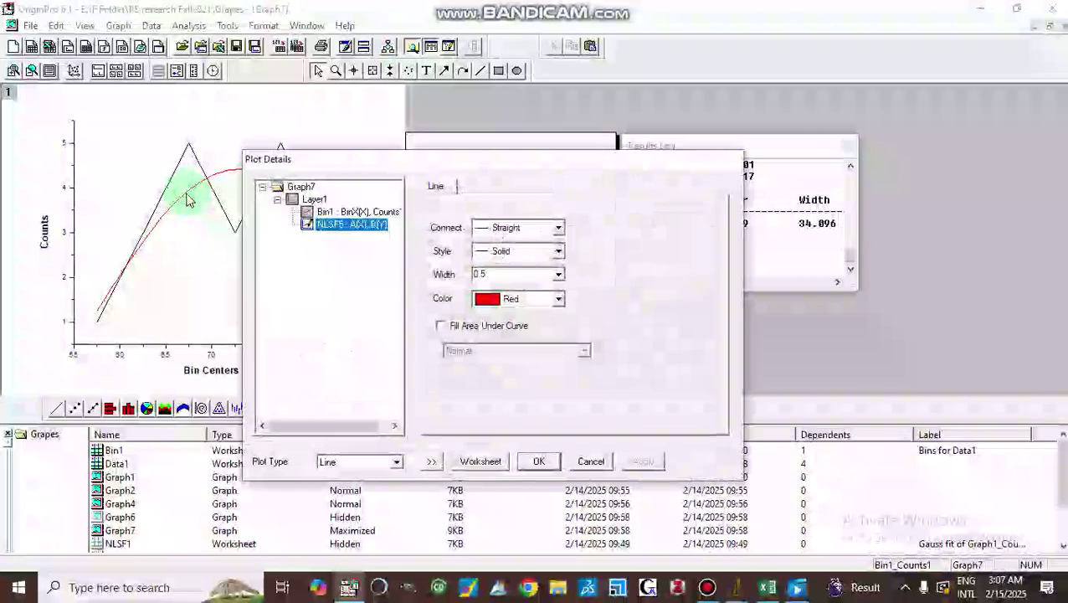
pyautogui.click(559, 277)
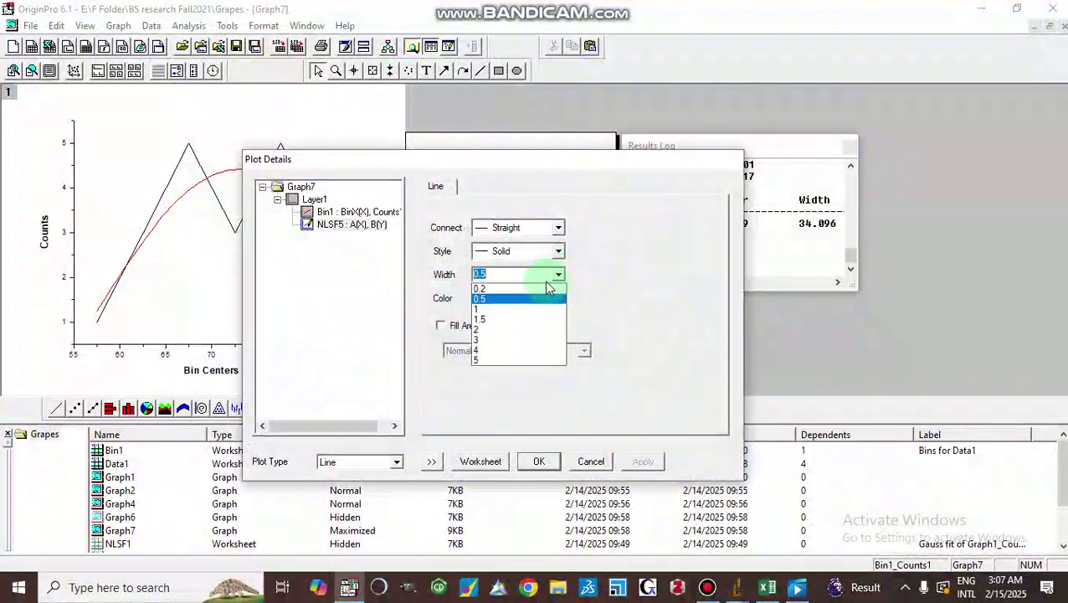
pyautogui.click(493, 340)
pyautogui.click(555, 467)
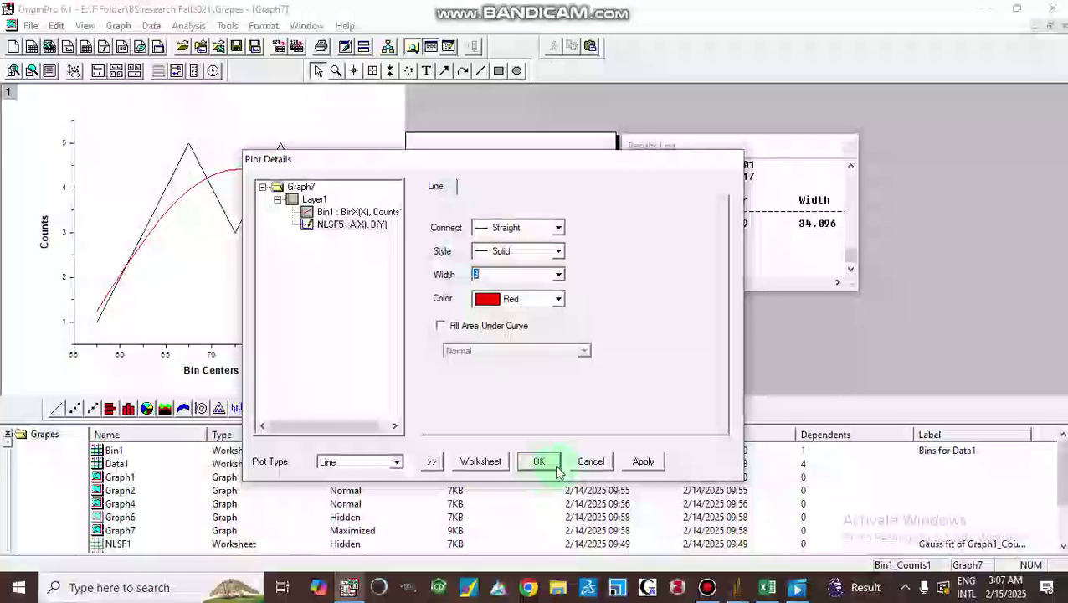
pyautogui.click(634, 470)
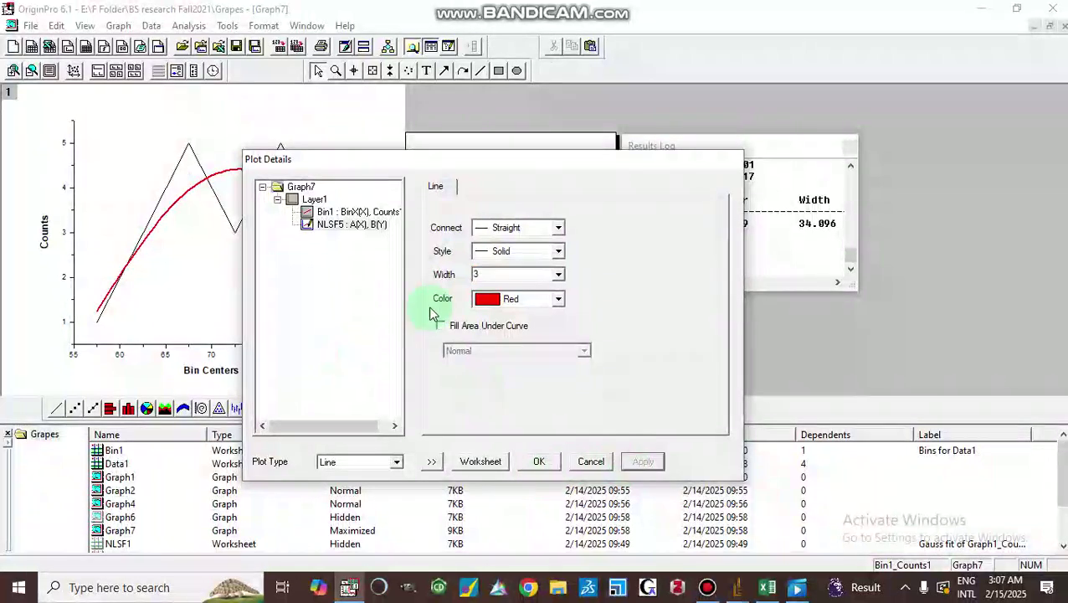
pyautogui.click(539, 468)
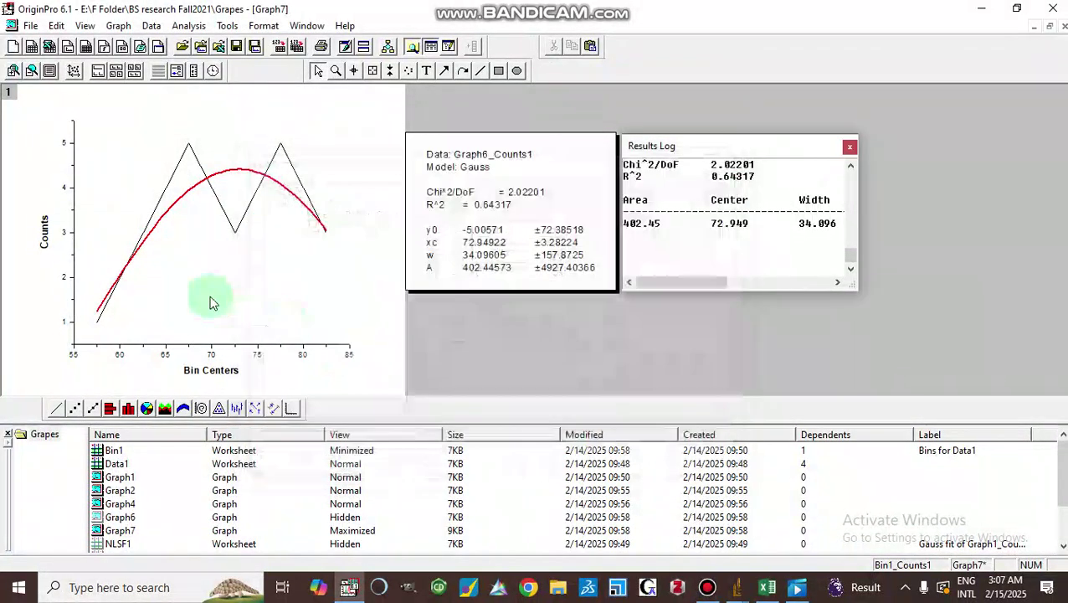
# Set the line width of the black bin counts curve to 3.
pyautogui.doubleClick(177, 167)
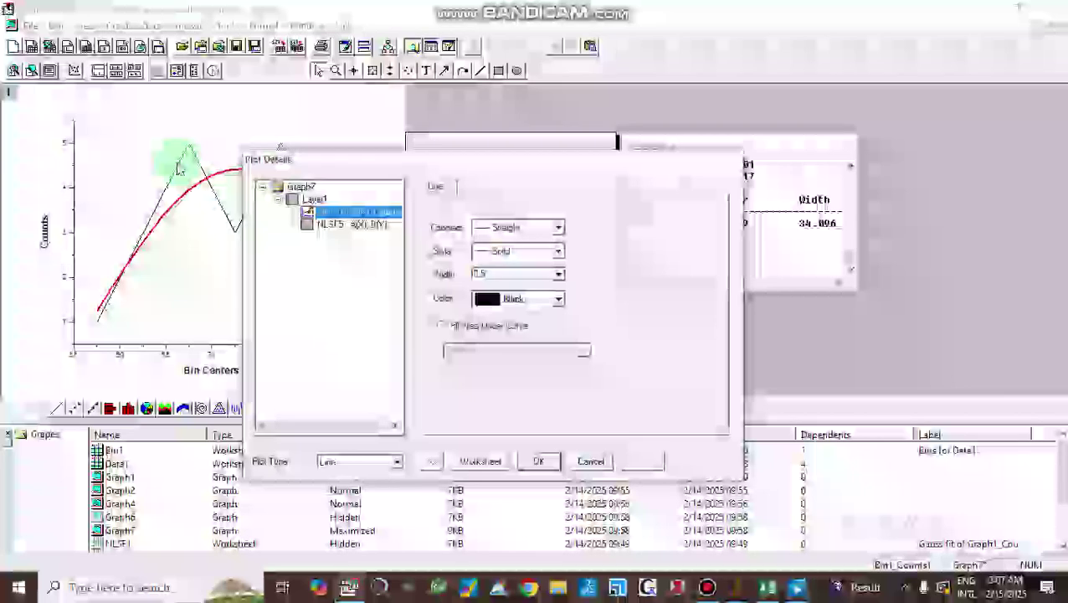
pyautogui.click(559, 276)
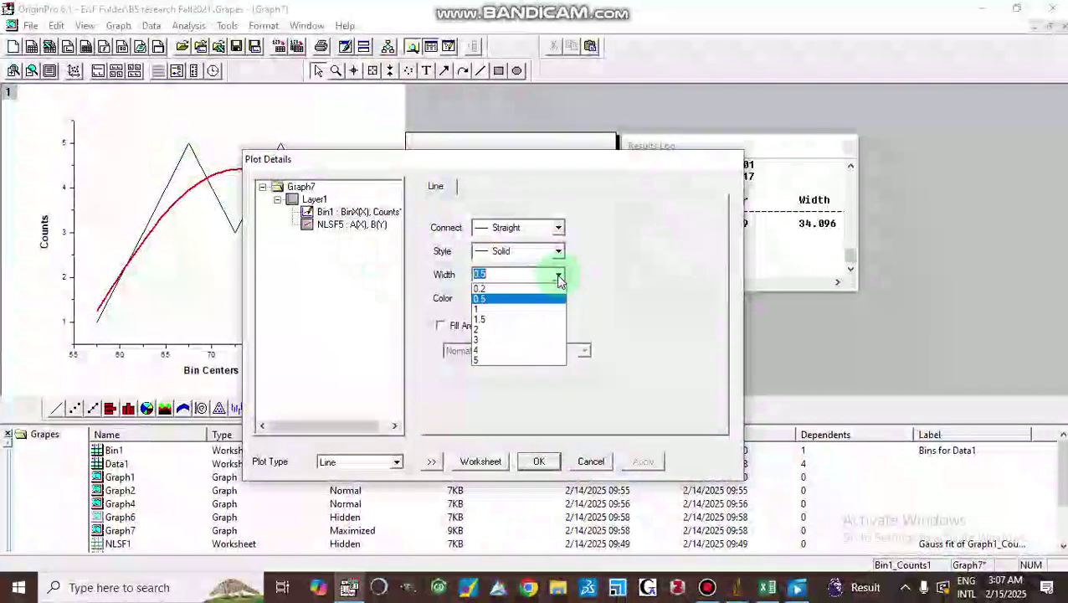
pyautogui.click(513, 339)
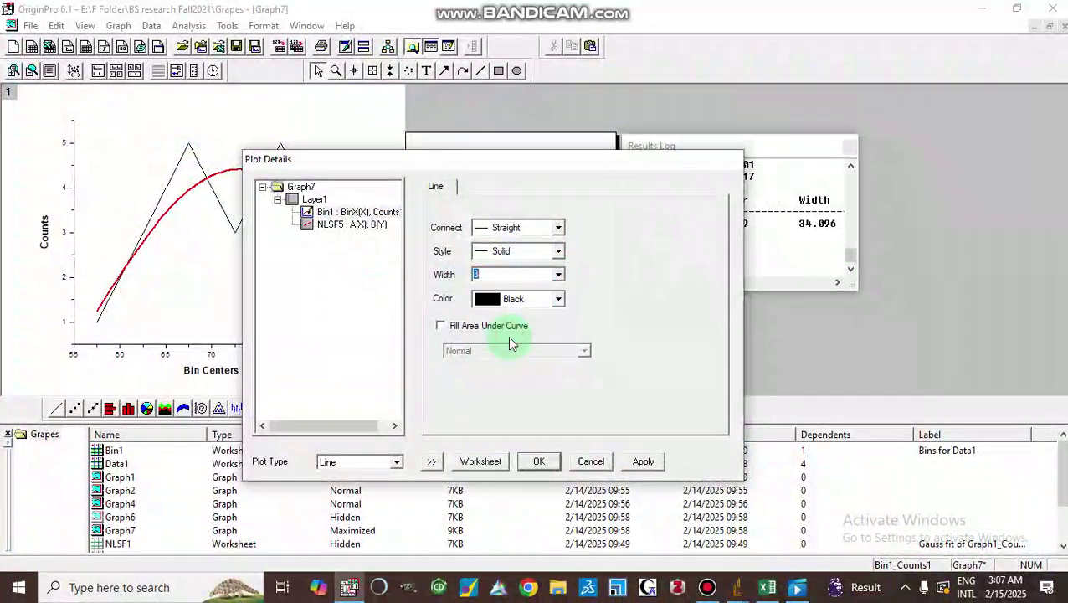
pyautogui.click(641, 461)
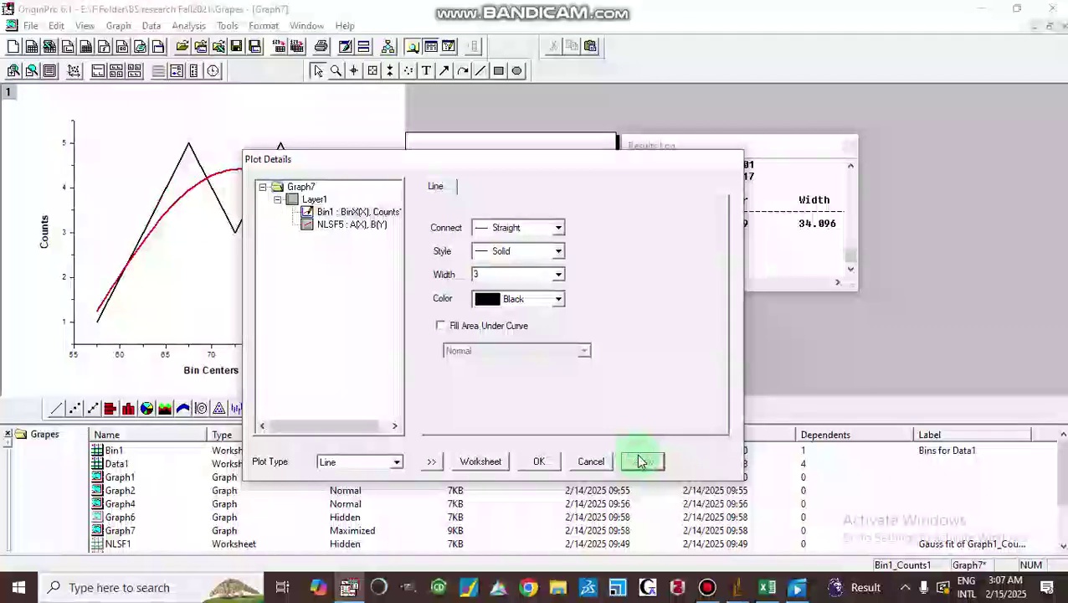
pyautogui.click(530, 461)
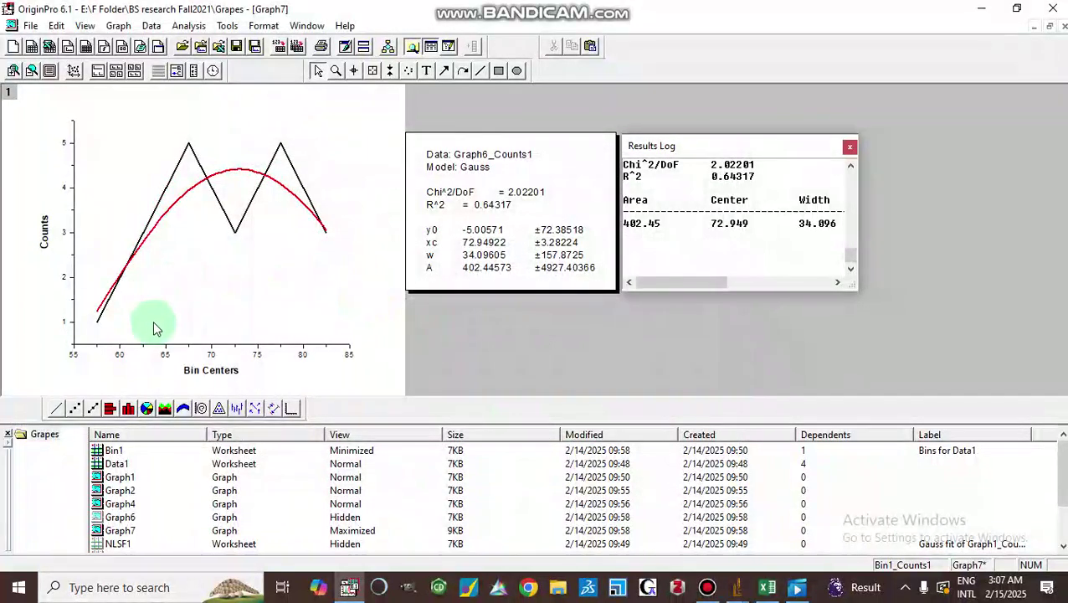
# Make the X axis tick labels bold with a size of 24 points.
pyautogui.doubleClick(164, 358)
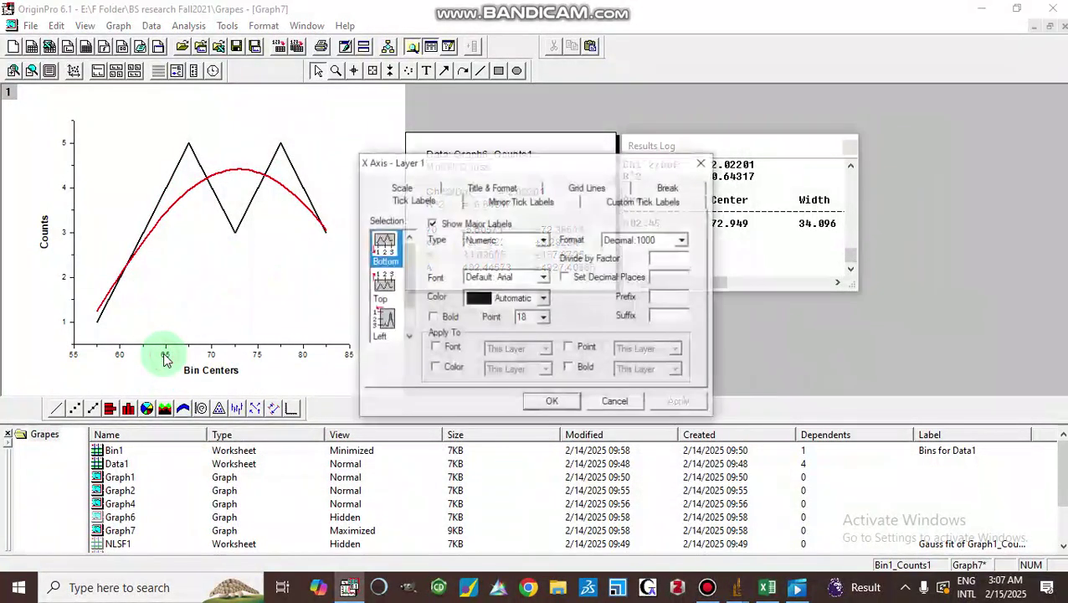
pyautogui.click(544, 320)
pyautogui.click(524, 362)
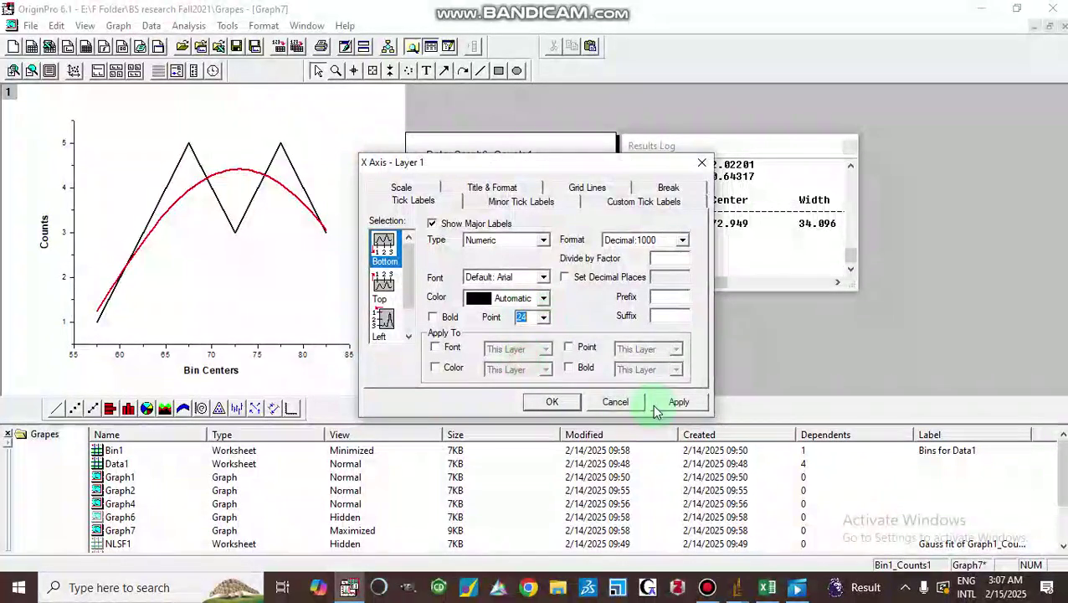
pyautogui.click(679, 404)
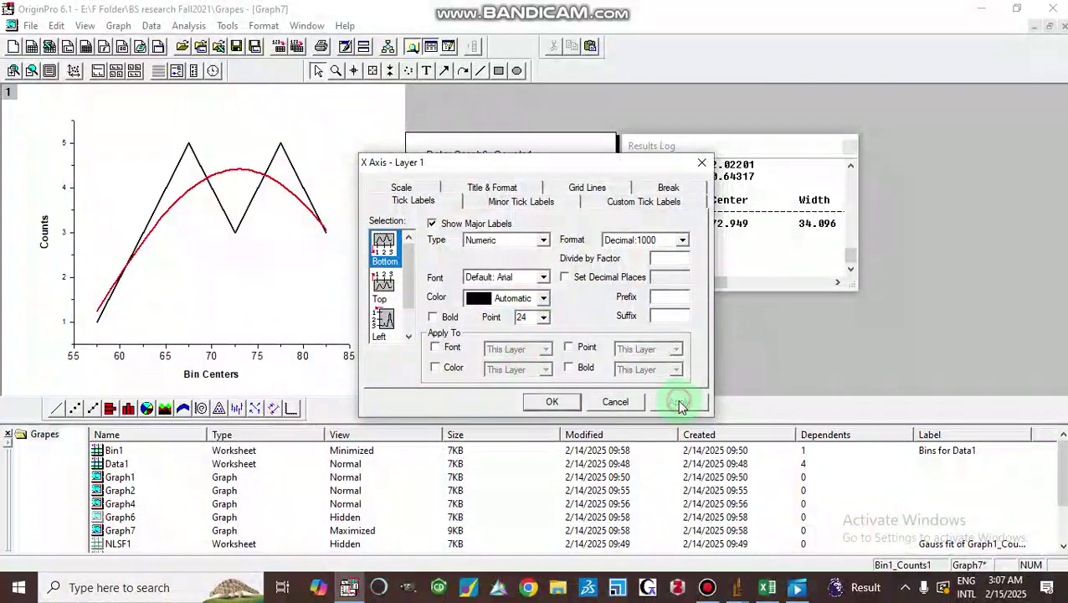
pyautogui.click(432, 318)
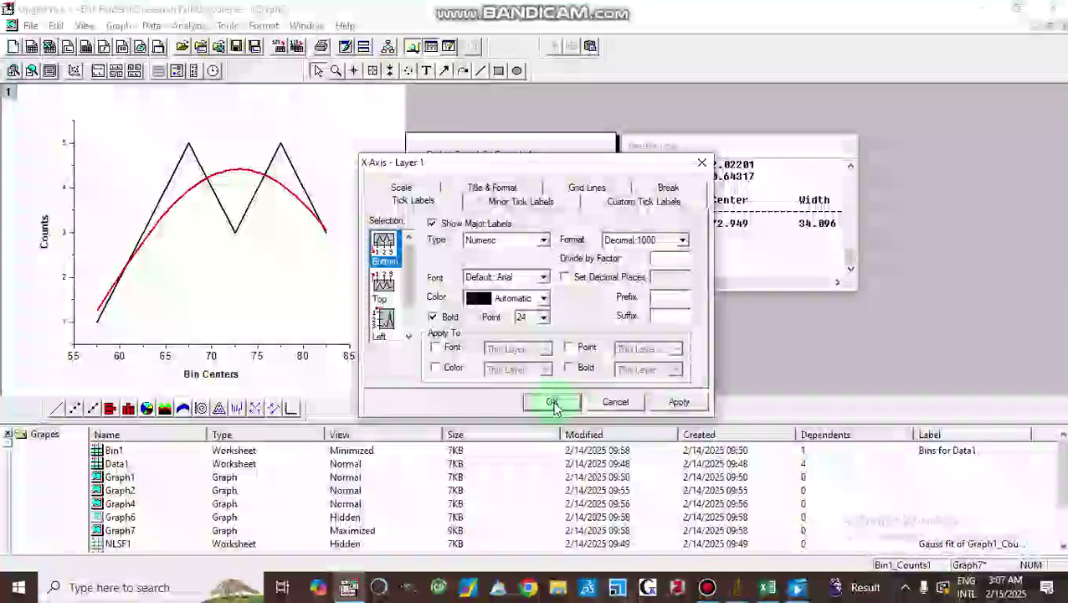
pyautogui.click(552, 403)
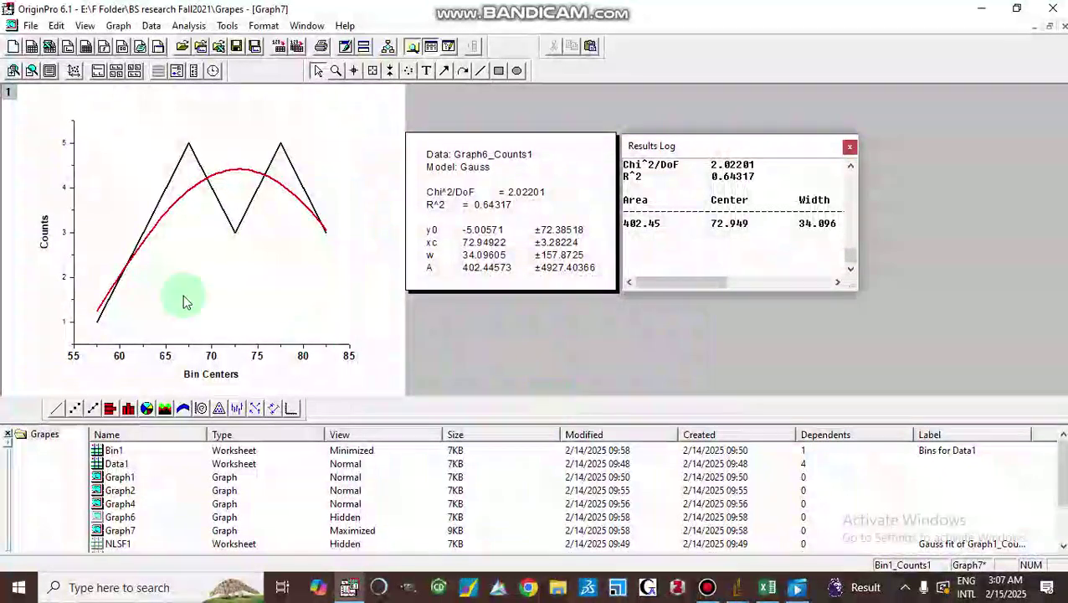
# Set the number of minor ticks on the Y axis to 0, keeping its linear scale and default Arial font.
pyautogui.doubleClick(66, 285)
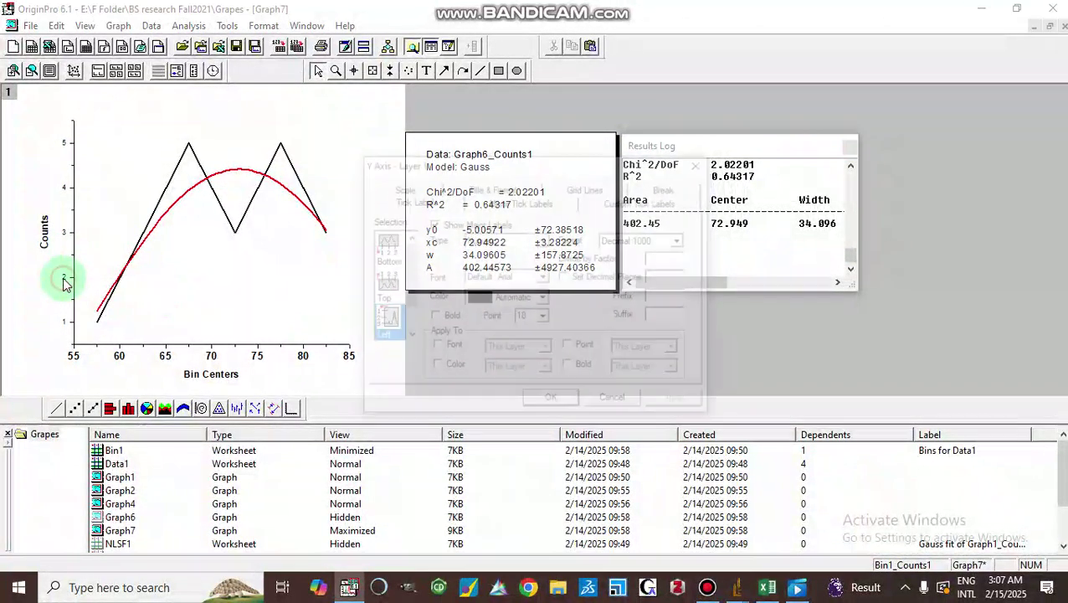
pyautogui.click(544, 317)
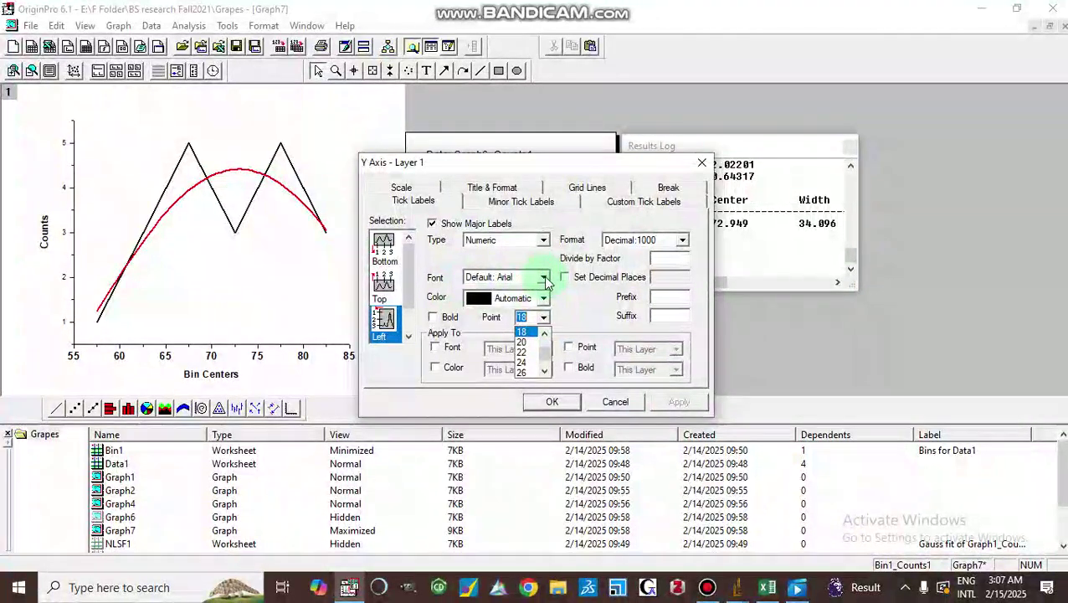
pyautogui.click(545, 278)
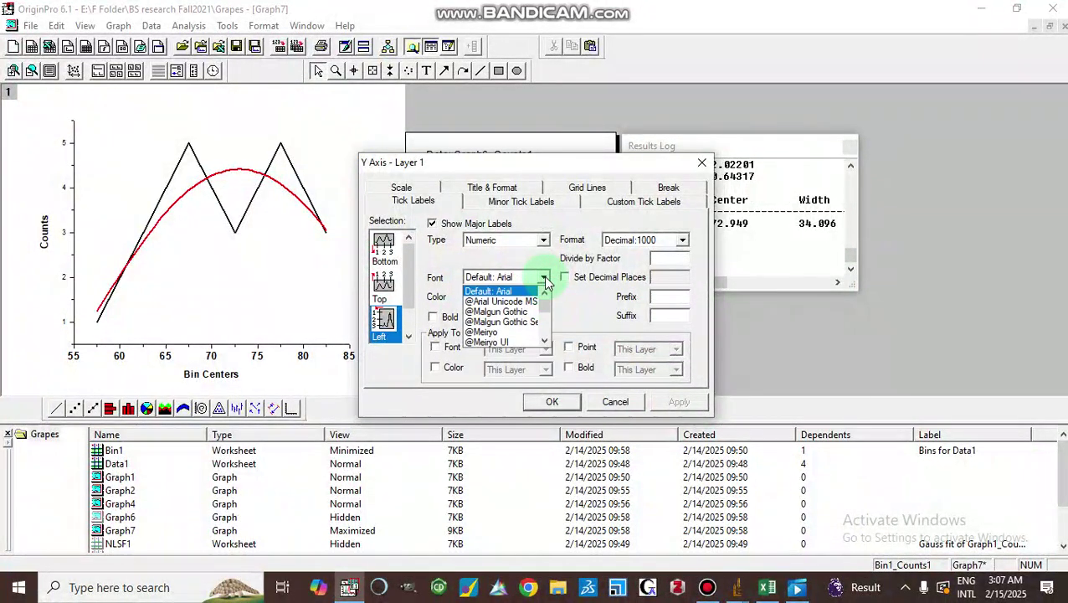
pyautogui.click(589, 313)
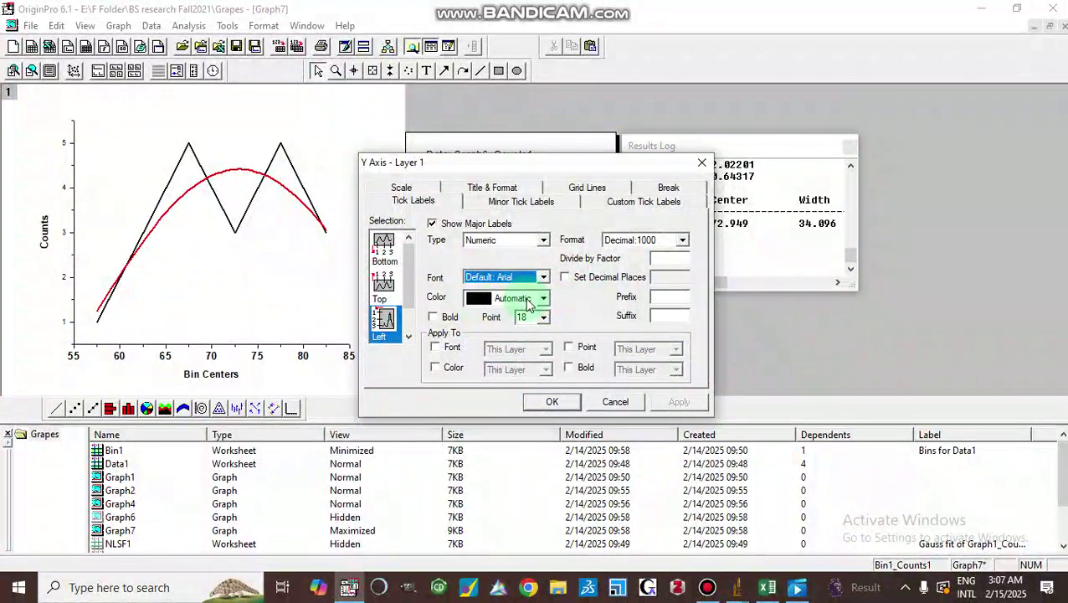
pyautogui.click(402, 188)
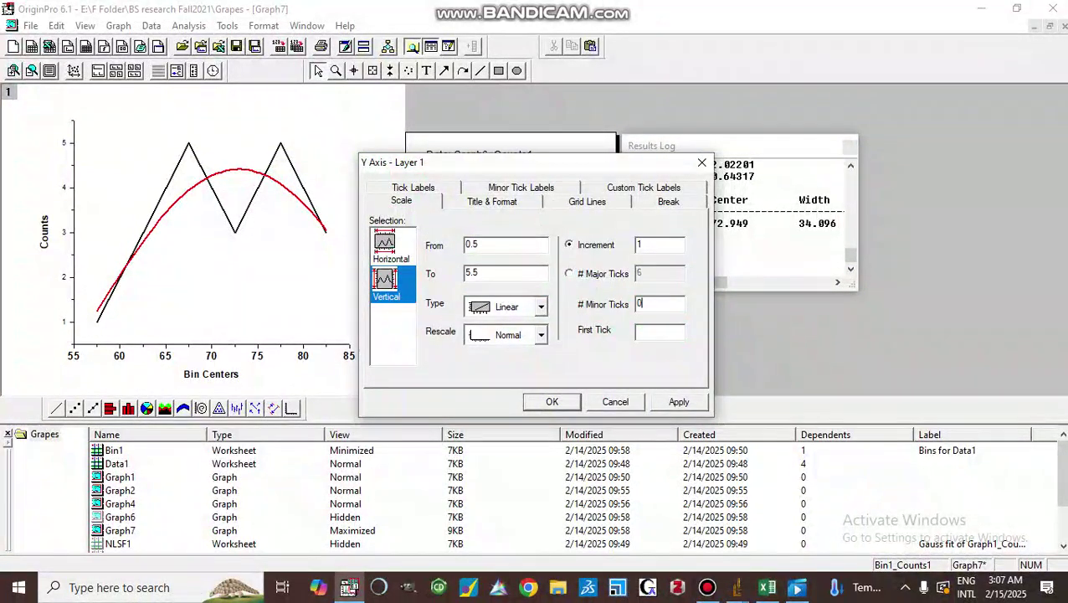
pyautogui.click(676, 402)
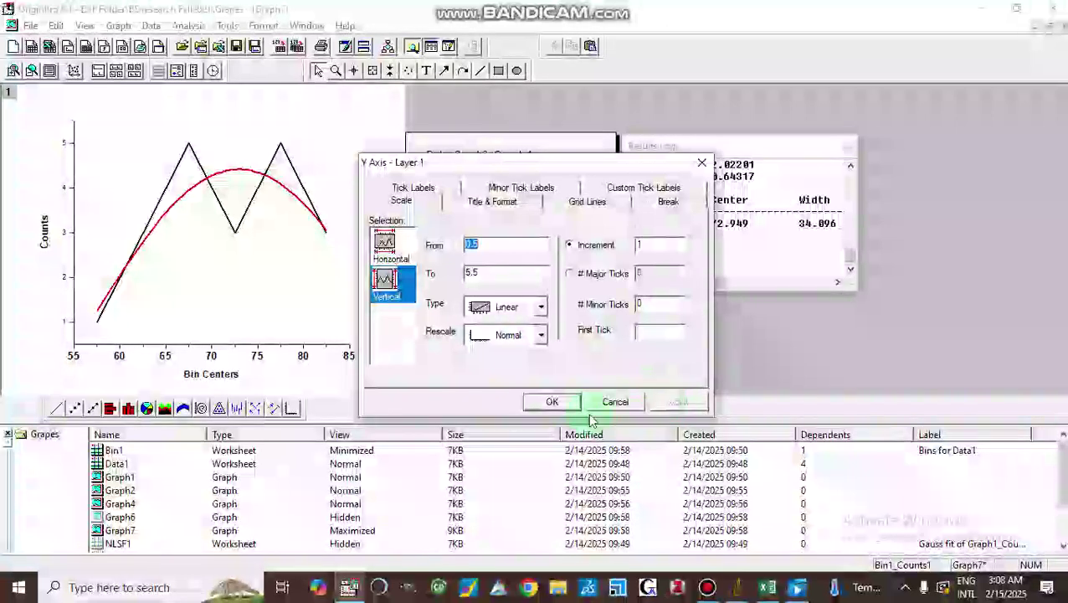
pyautogui.click(550, 405)
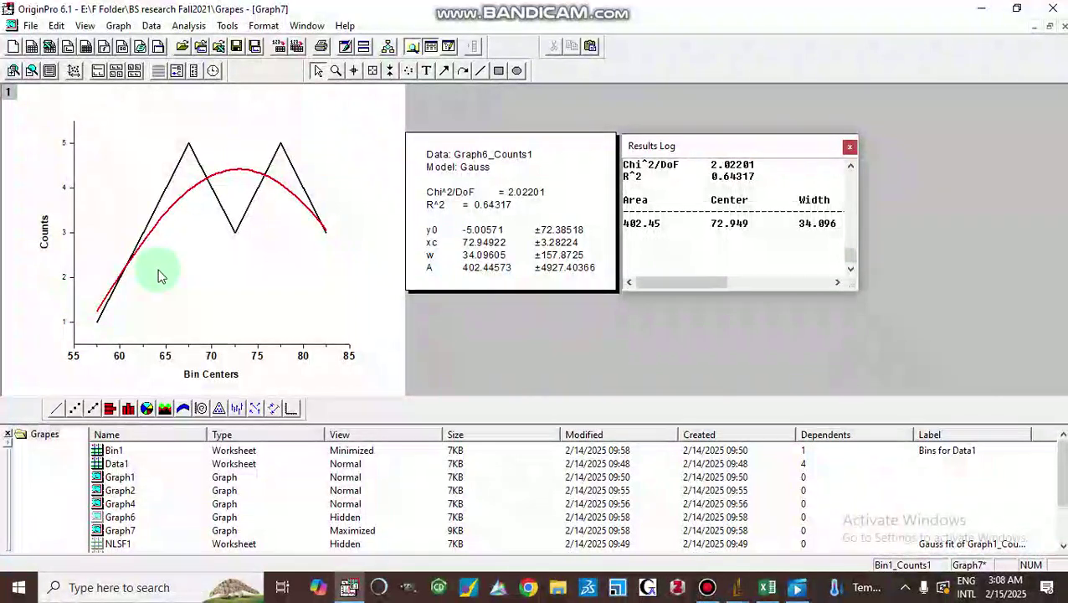
# Export the graph page to the Desktop as a JPG image named Graph7.
pyautogui.click(30, 26)
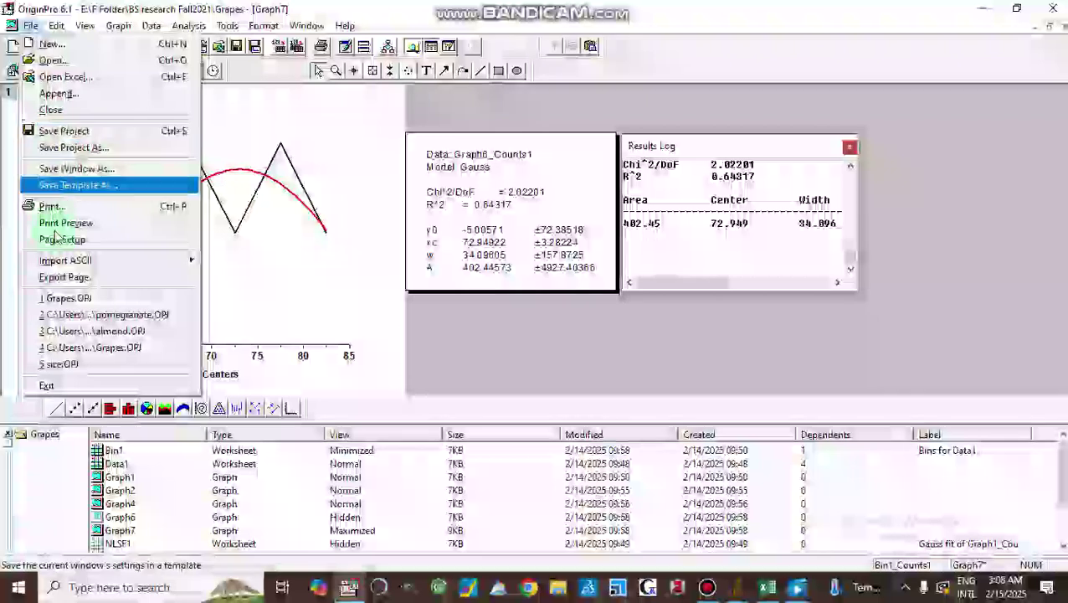
pyautogui.click(57, 277)
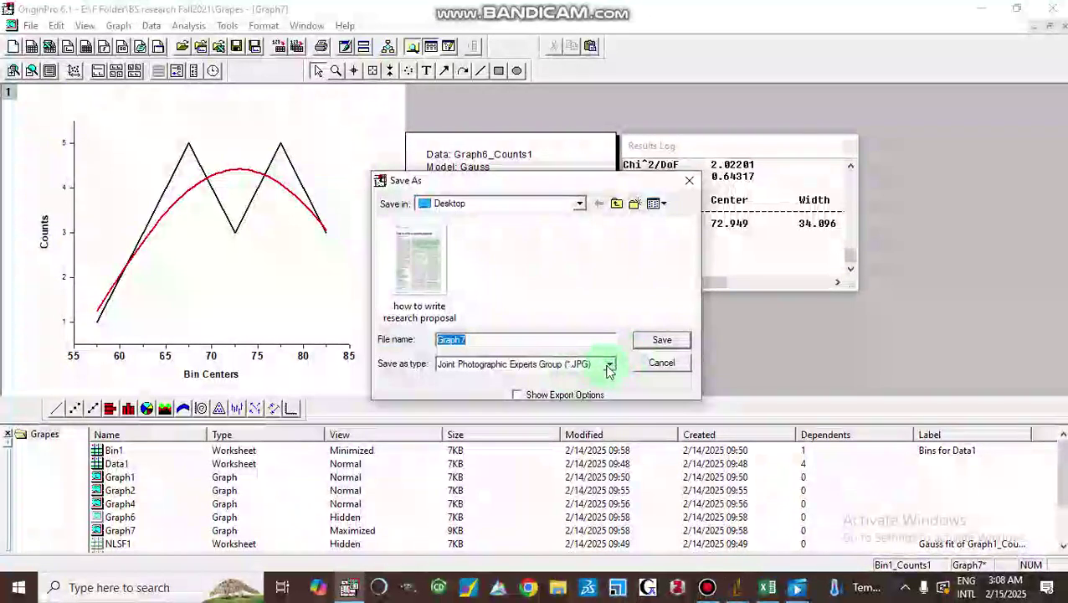
pyautogui.click(644, 343)
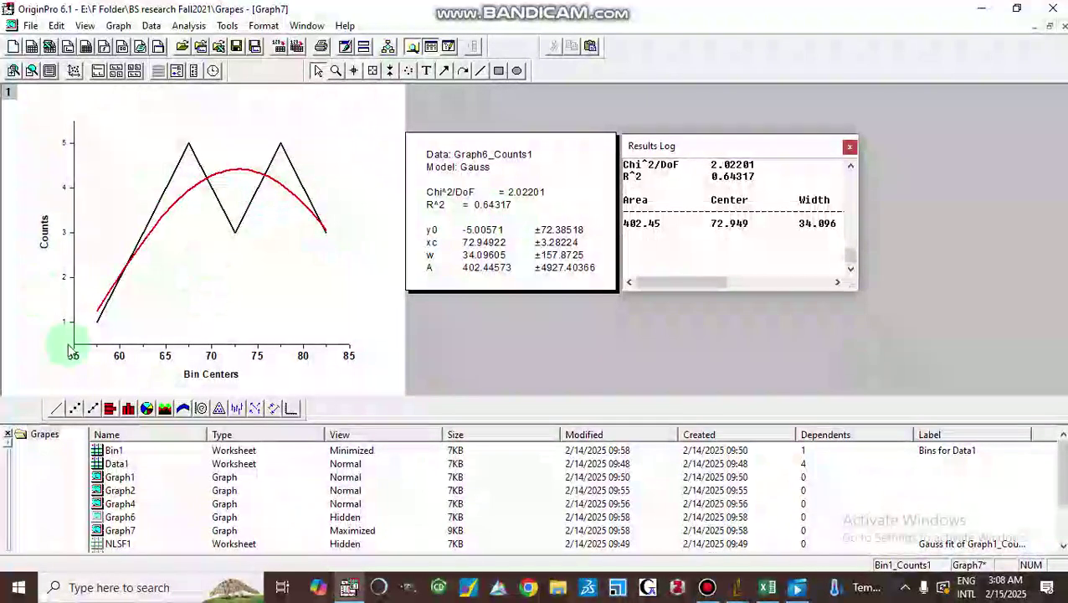
# Open the Data1 worksheet of particle sizes and close the Results Log.
pyautogui.doubleClick(114, 463)
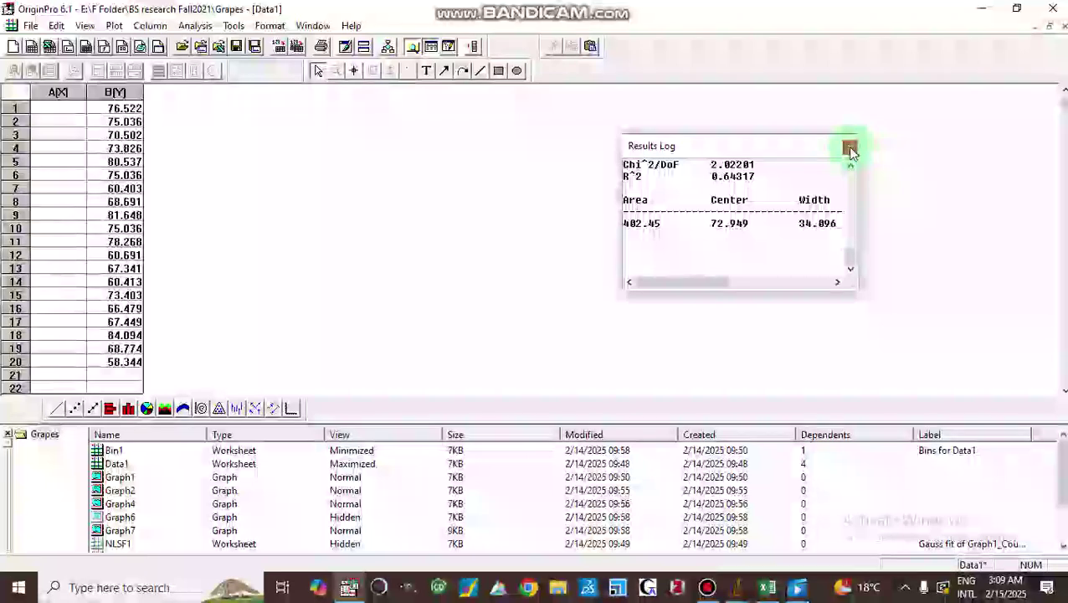
pyautogui.click(850, 149)
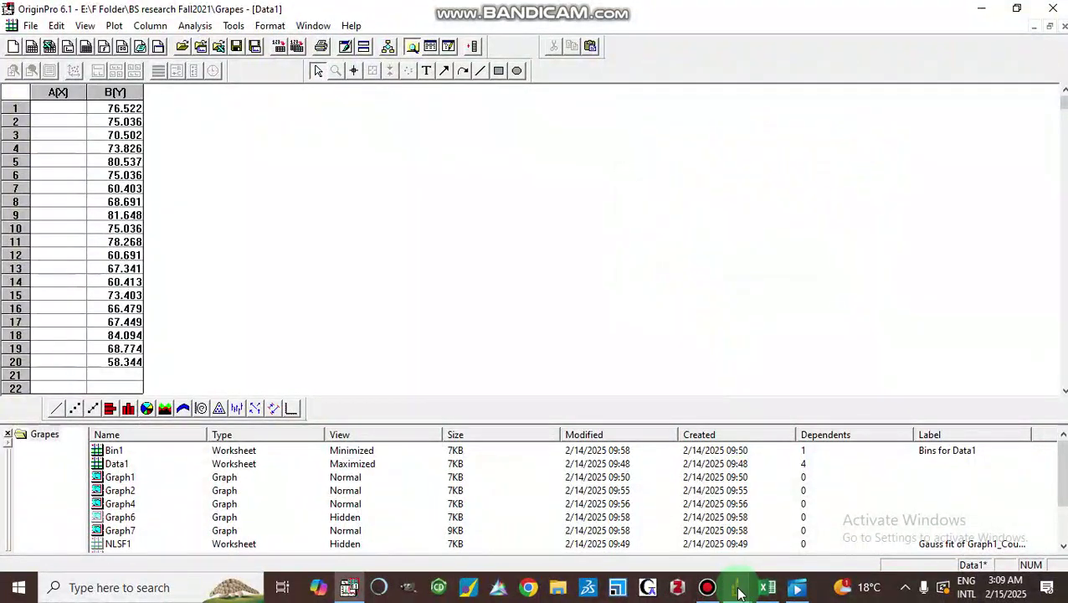
# Switch to ImageJ, draw a short line across the particle at the lower green arrow's tip in Fig.3 (a).jpg, and return to OriginPro.
pyautogui.moveTo(739, 593)
pyautogui.click(739, 527)
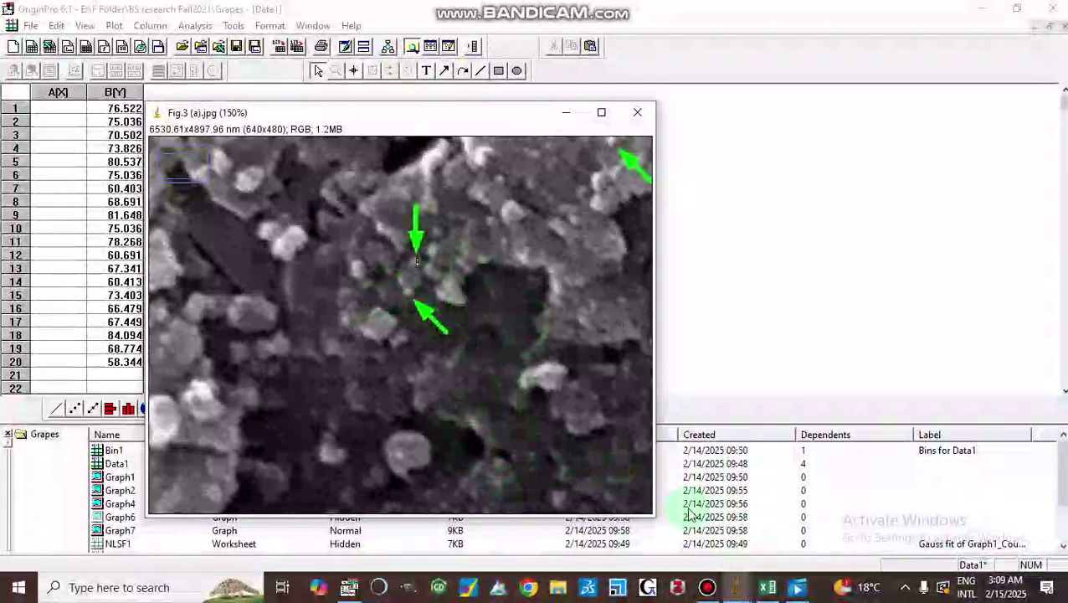
pyautogui.moveTo(737, 588)
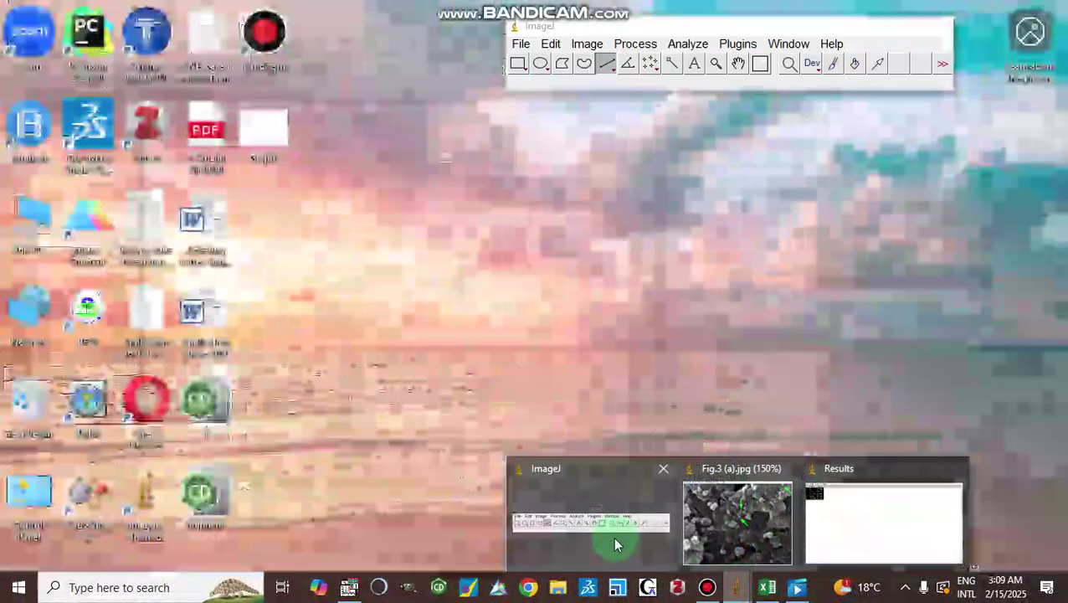
pyautogui.click(616, 544)
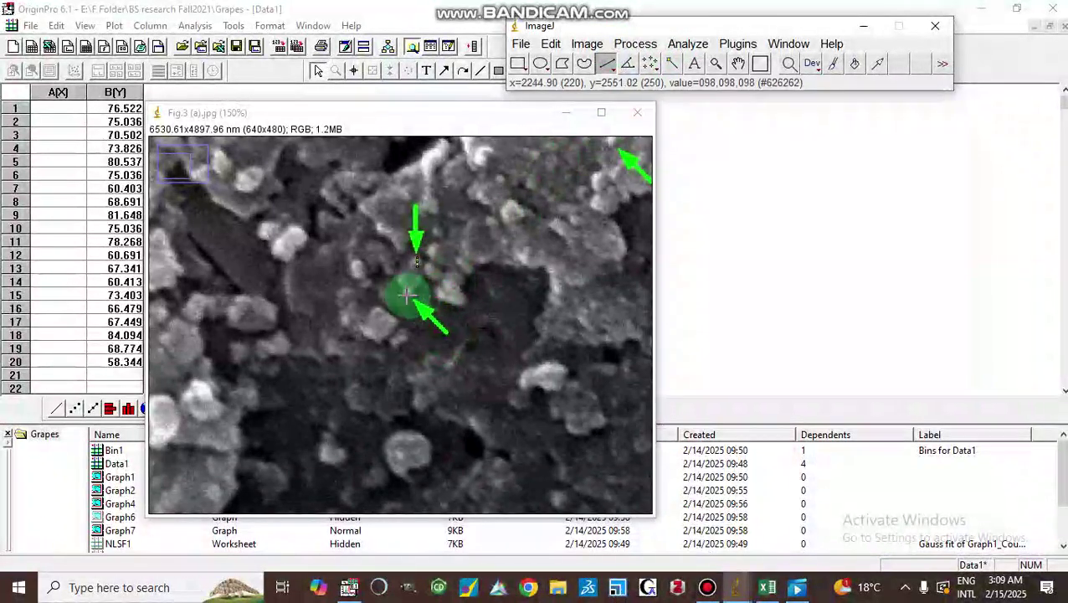
pyautogui.moveTo(404, 293); pyautogui.dragTo(407, 289)
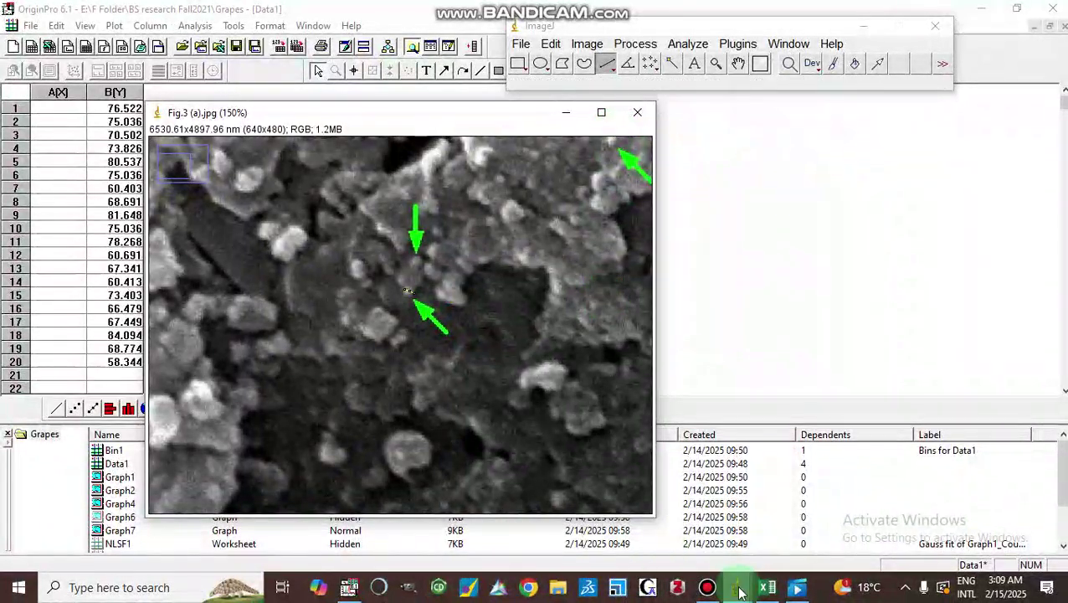
pyautogui.moveTo(739, 590)
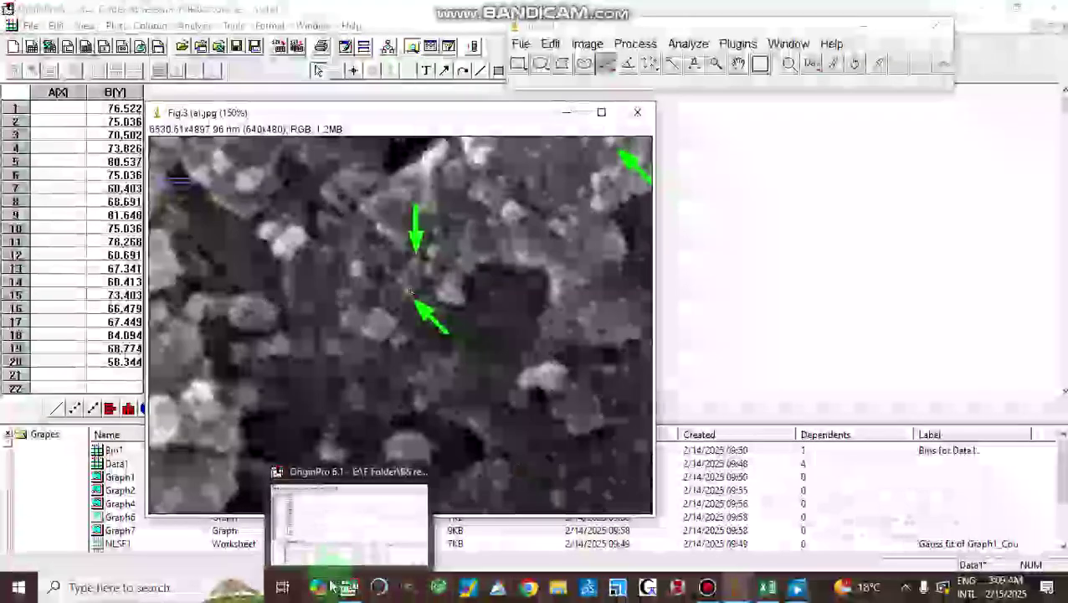
pyautogui.click(348, 590)
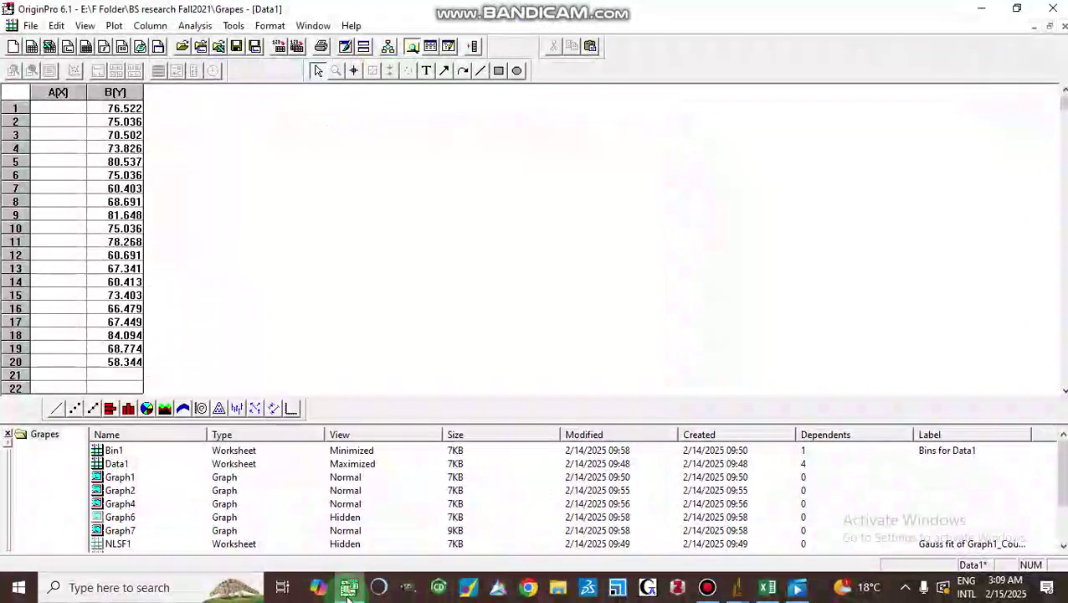